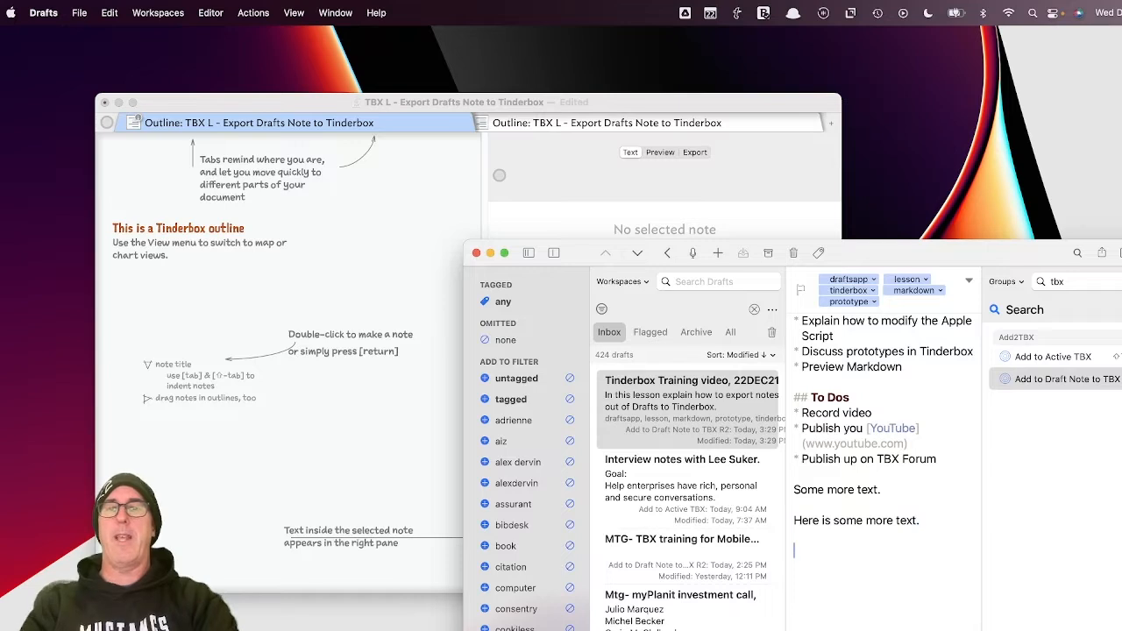
Remove the prototype tag from the Tinderbox Training video draft
{"action": "scroll", "coordinate": [871, 541], "scroll_direction": "up", "scroll_amount": 5}
{"action": "left_click", "coordinate": [874, 280]}
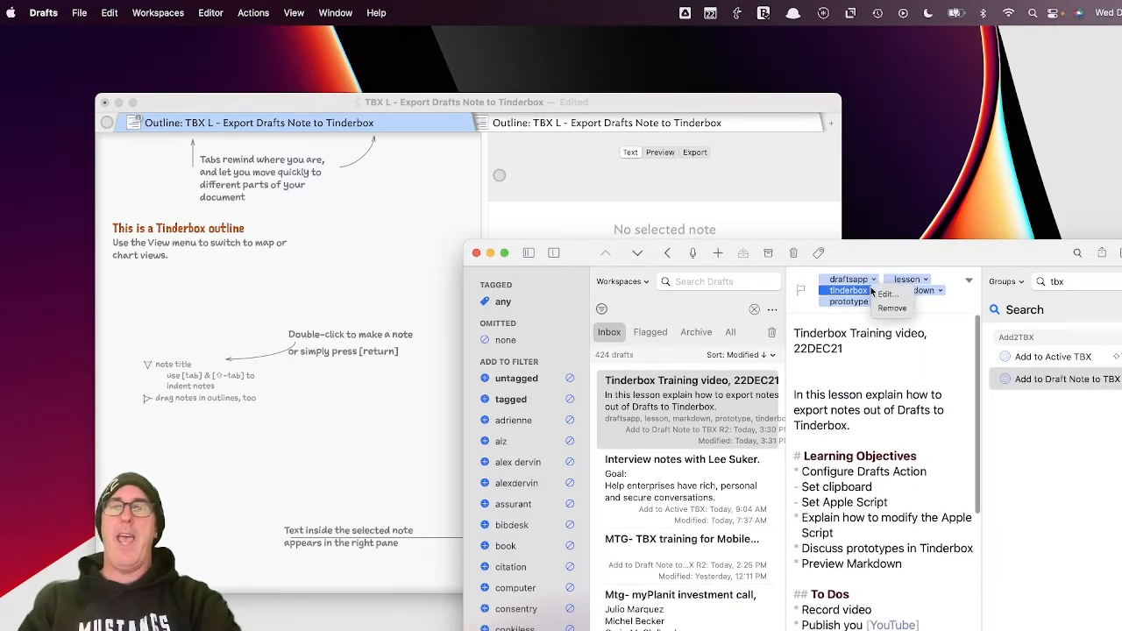
{"action": "key", "text": "BackSpace"}
{"action": "key", "text": "BackSpace"}
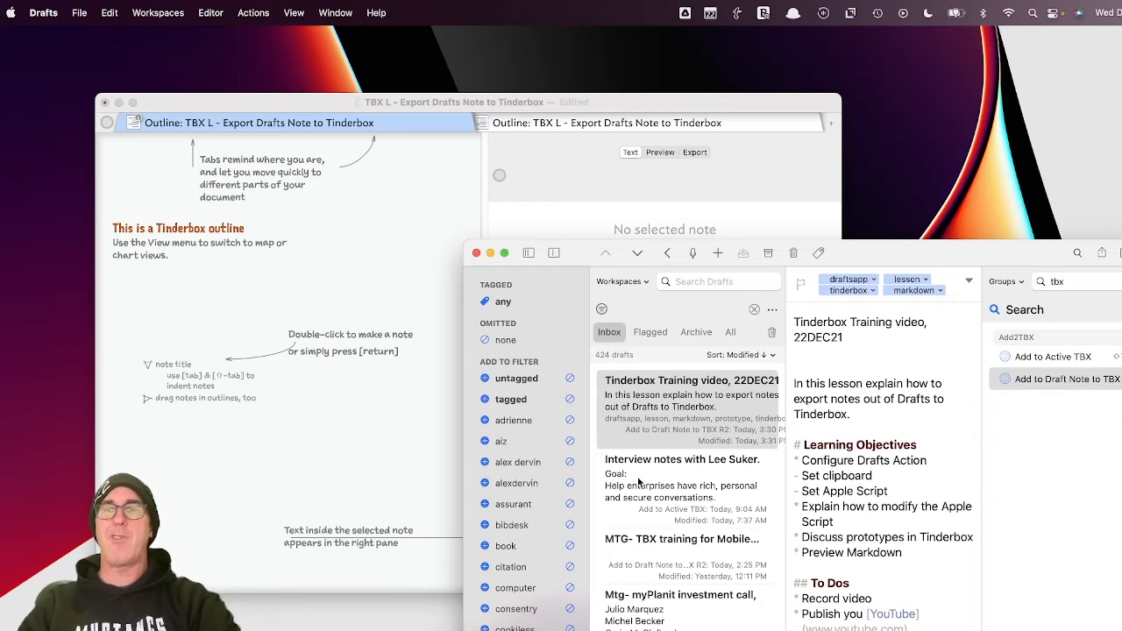
Export the Tinderbox Training video draft with the Add to Draft Note to TBX action and expand the Inbox in Tinderbox
{"action": "left_click", "coordinate": [1051, 383]}
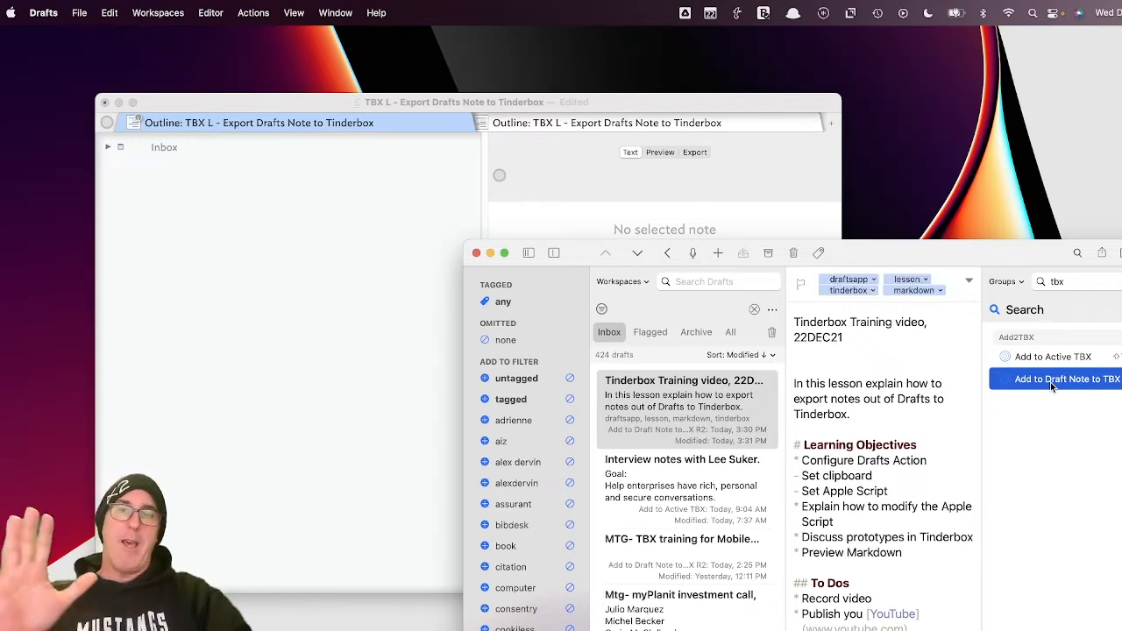
{"action": "left_click", "coordinate": [108, 146]}
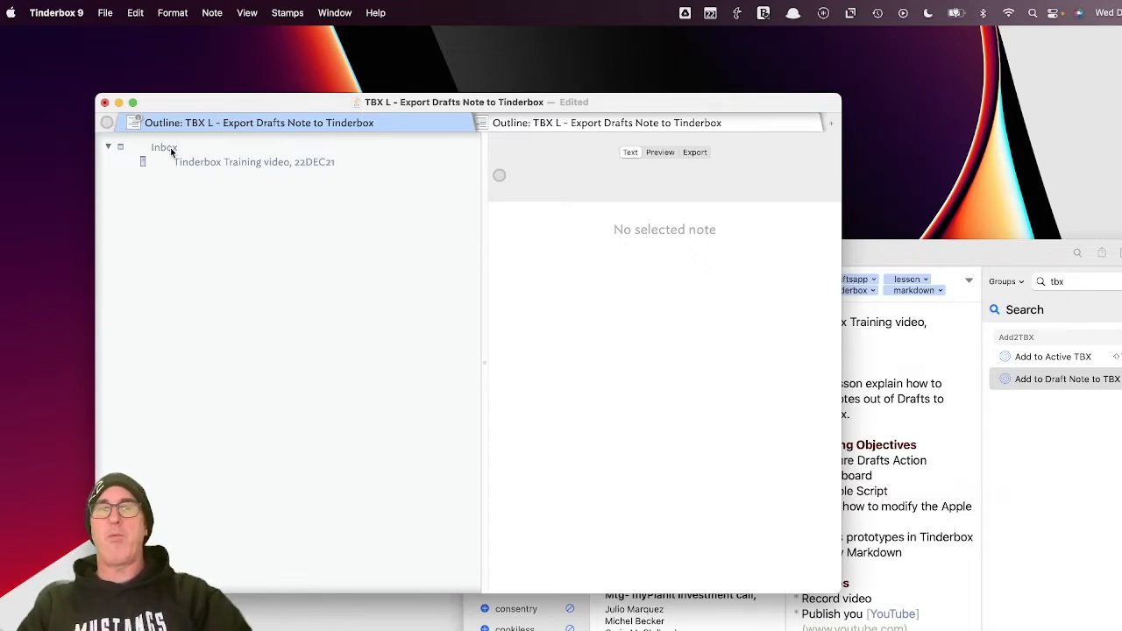
Create a draft in Drafts titled "Here is another note.." with the body "Asdf" and run Add to Draft Note to TBX on it
{"action": "left_click", "coordinate": [1023, 440]}
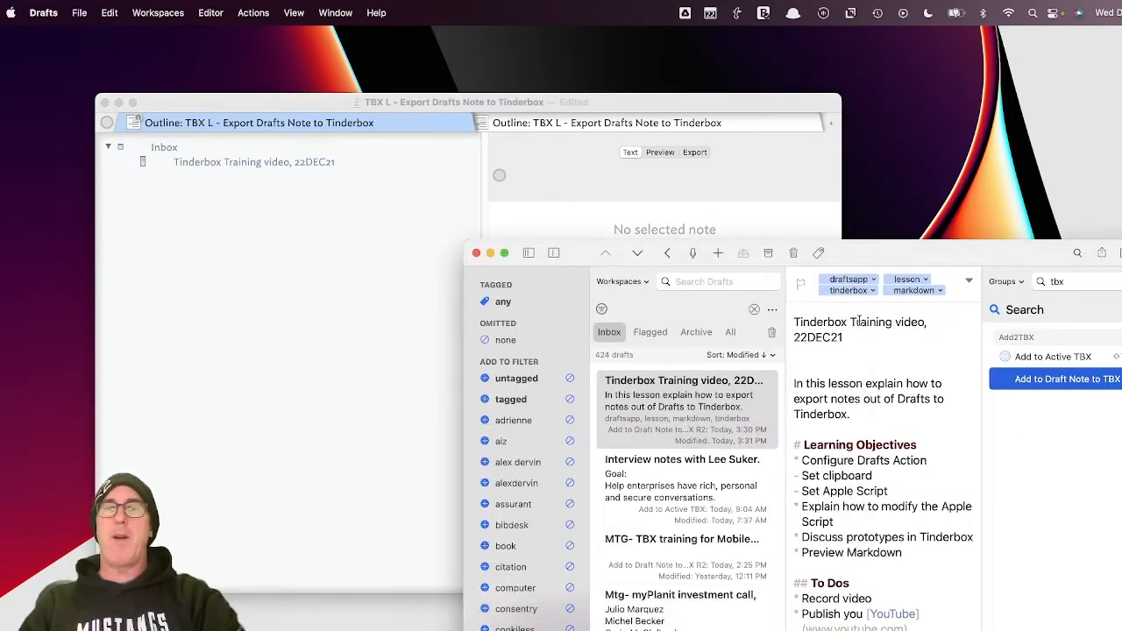
{"action": "left_click", "coordinate": [718, 252]}
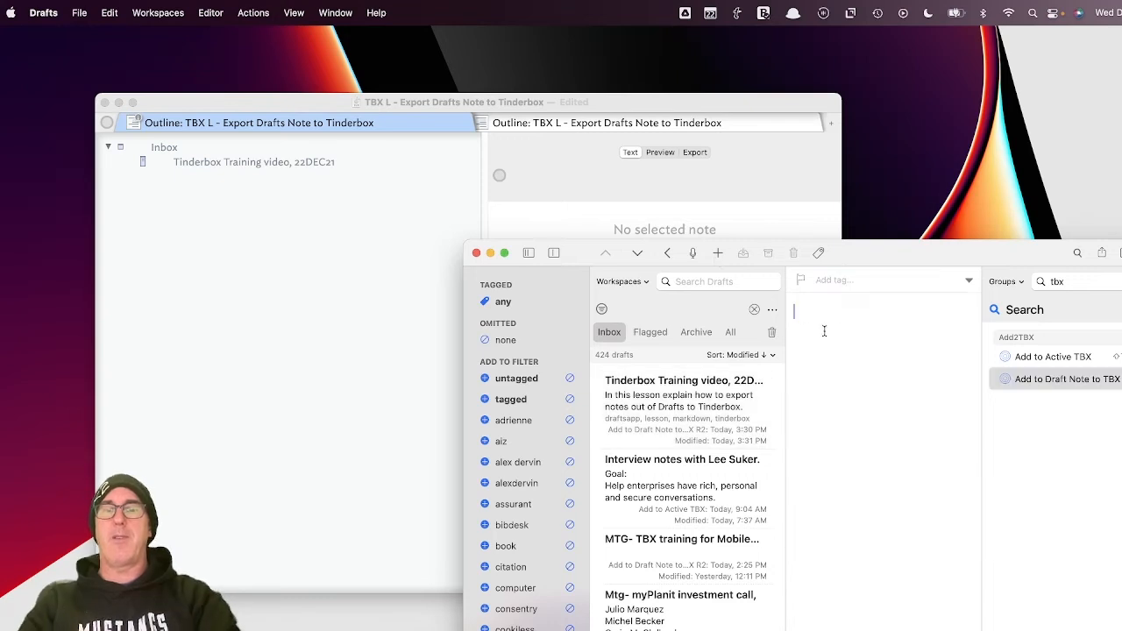
{"action": "type", "text": "Here is another "}
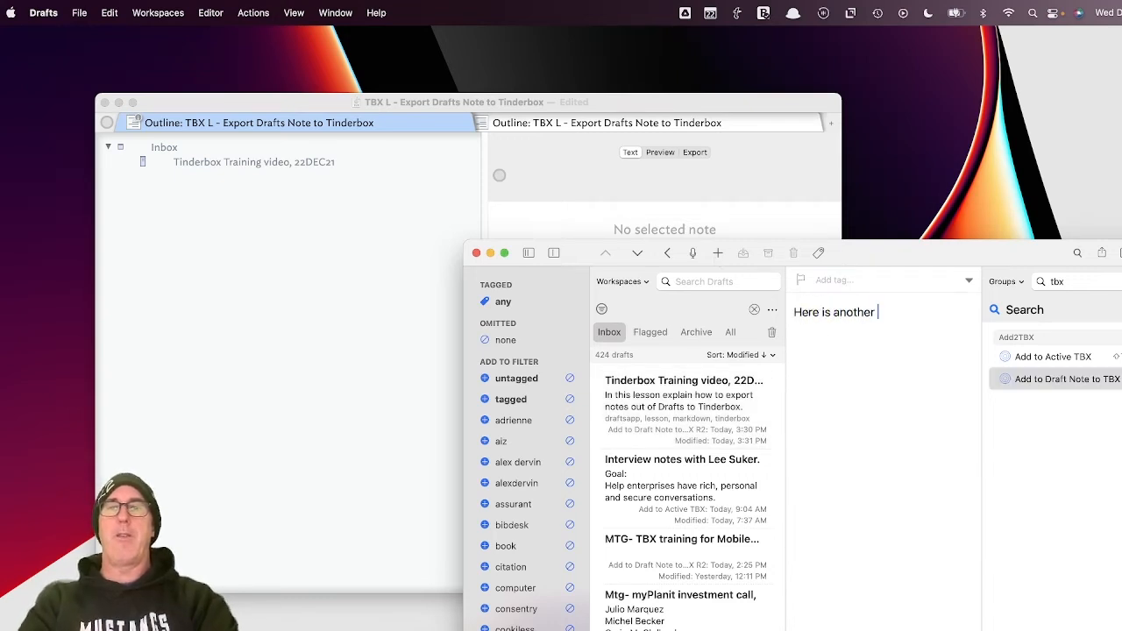
{"action": "type", "text": "note.."}
{"action": "key", "text": "Return"}
{"action": "key", "text": "Return"}
{"action": "key", "text": "Return"}
{"action": "type", "text": "asdf"}
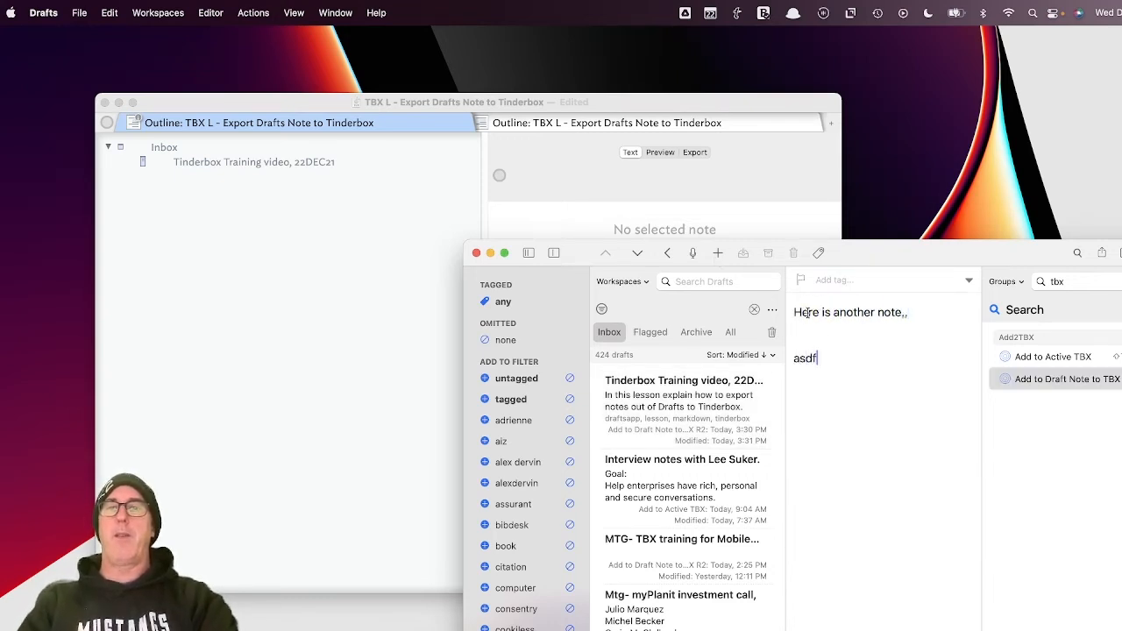
{"action": "left_click", "coordinate": [1030, 385]}
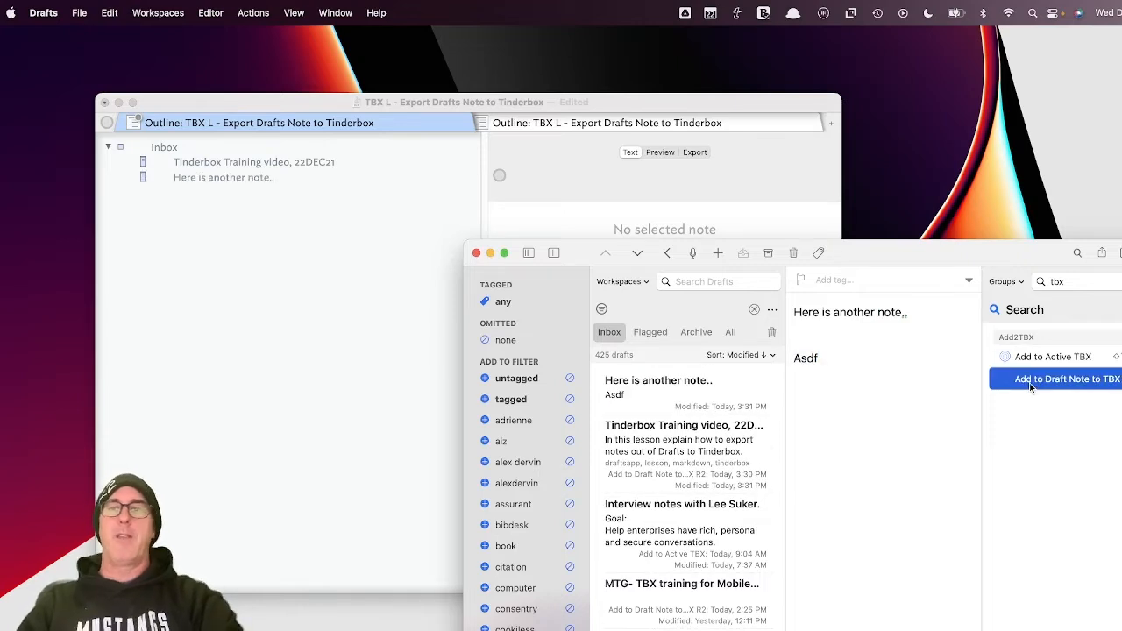
Switch to Tinderbox and compare the text, Tags and ReferenceURL of the two exported notes in the Inbox
{"action": "left_click", "coordinate": [282, 179]}
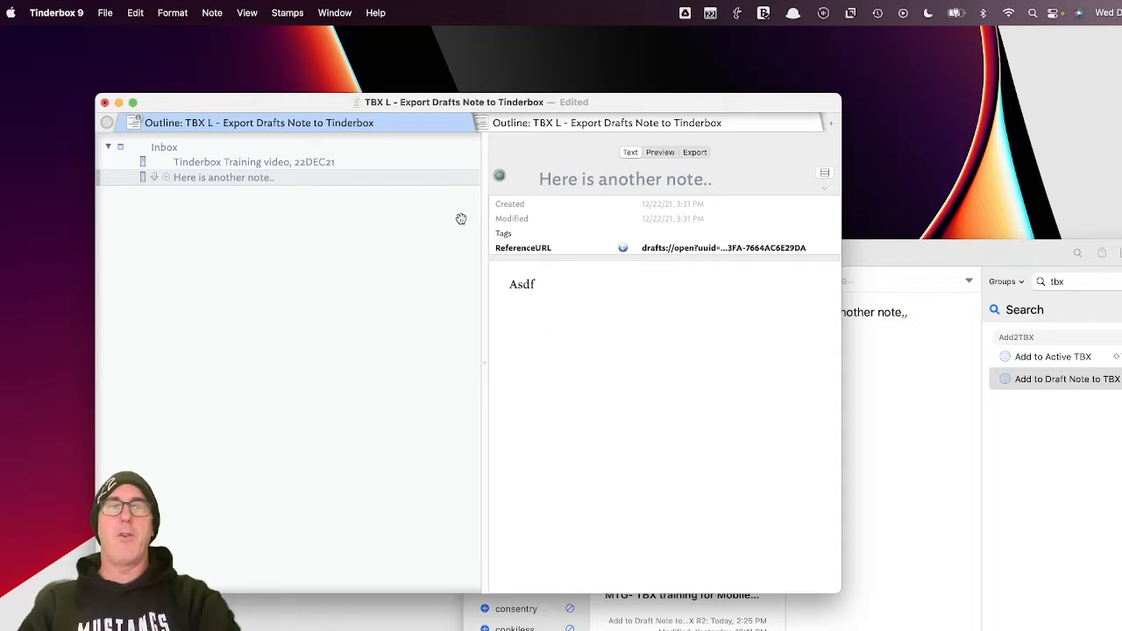
{"action": "left_click", "coordinate": [668, 233]}
{"action": "left_click", "coordinate": [413, 177]}
{"action": "left_click", "coordinate": [409, 164]}
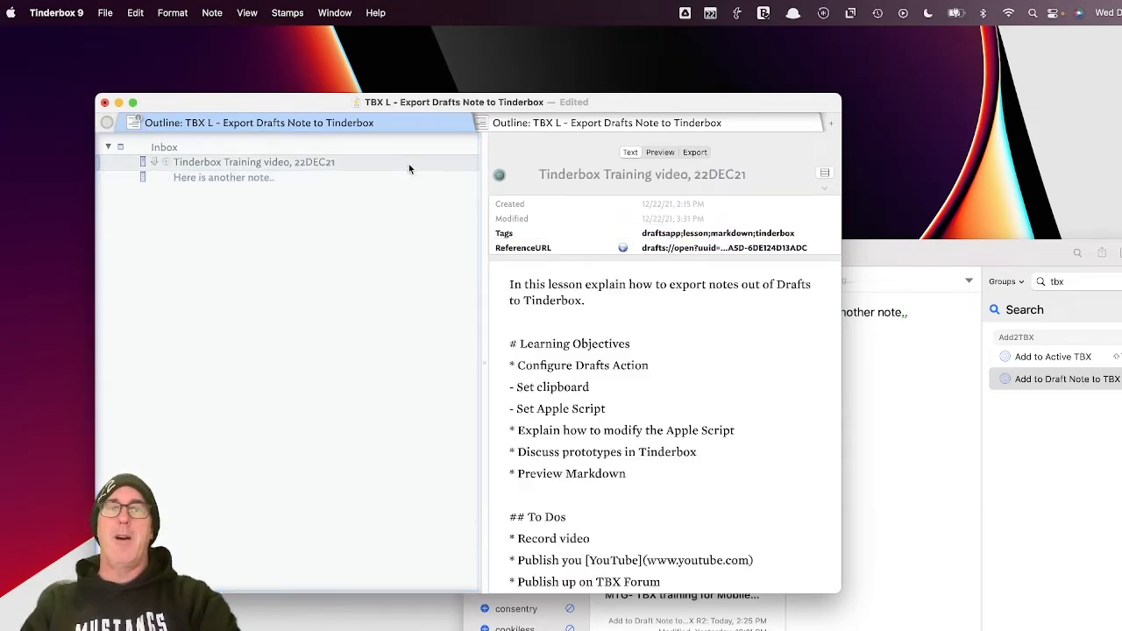
{"action": "left_click", "coordinate": [297, 181]}
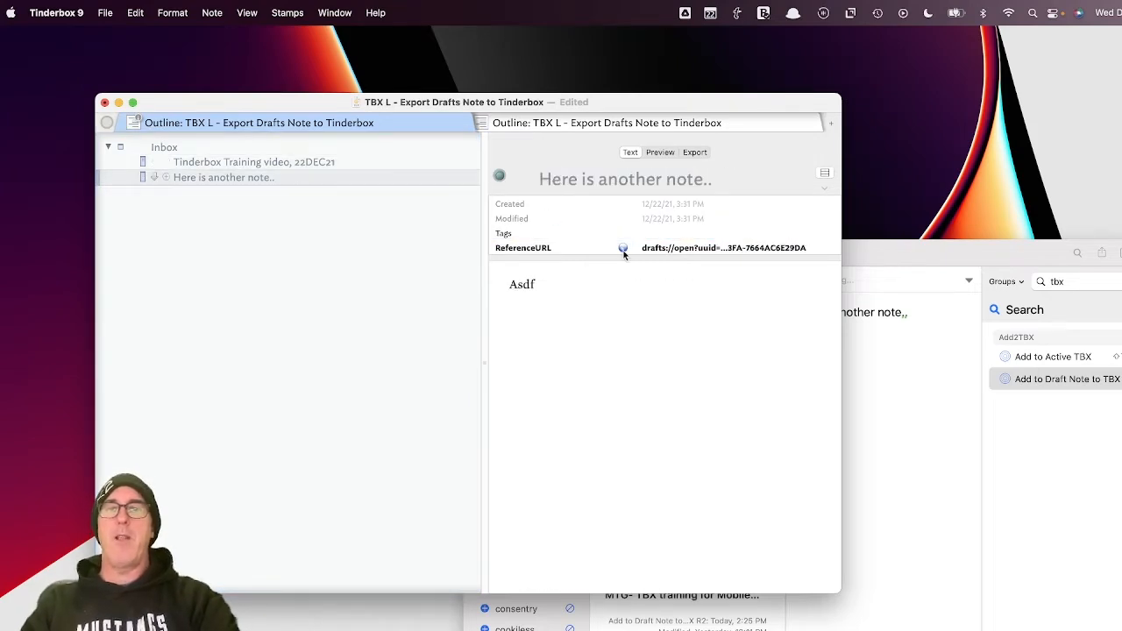
Open the source draft of the training video note and of "Here is another note.." through their ReferenceURL links
{"action": "left_click", "coordinate": [342, 169]}
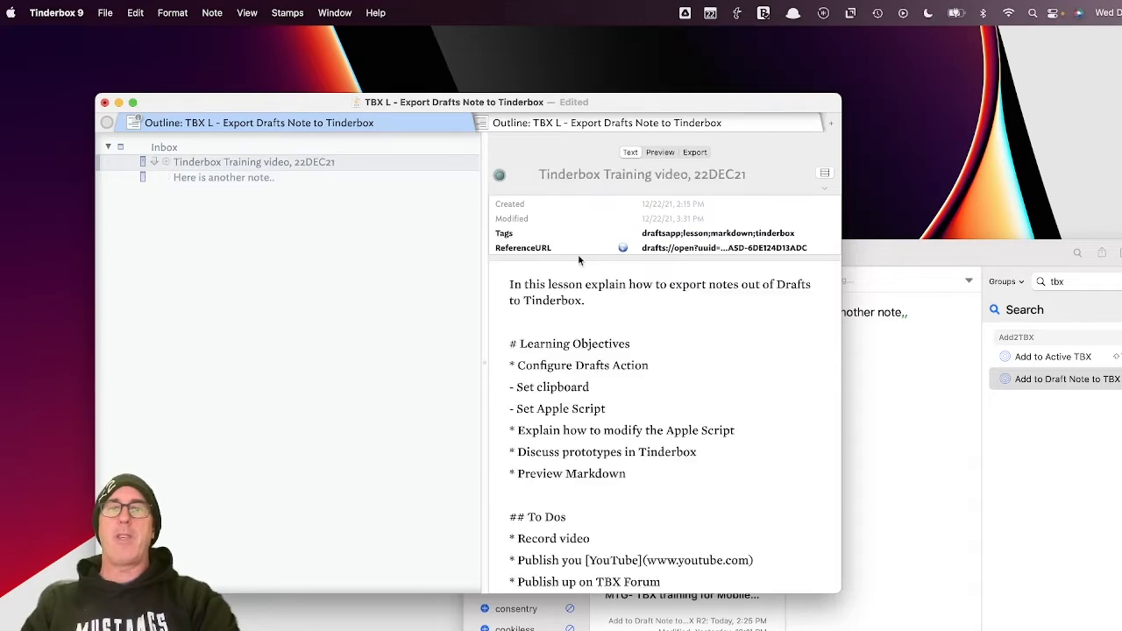
{"action": "left_click", "coordinate": [623, 248]}
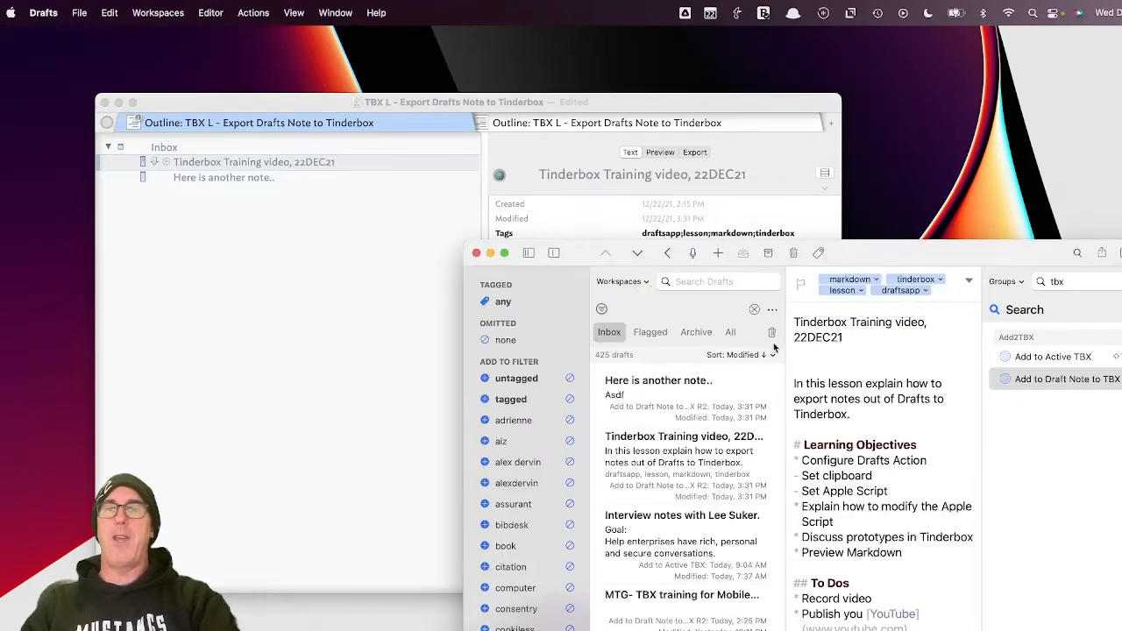
{"action": "left_click", "coordinate": [333, 164]}
{"action": "left_click", "coordinate": [307, 179]}
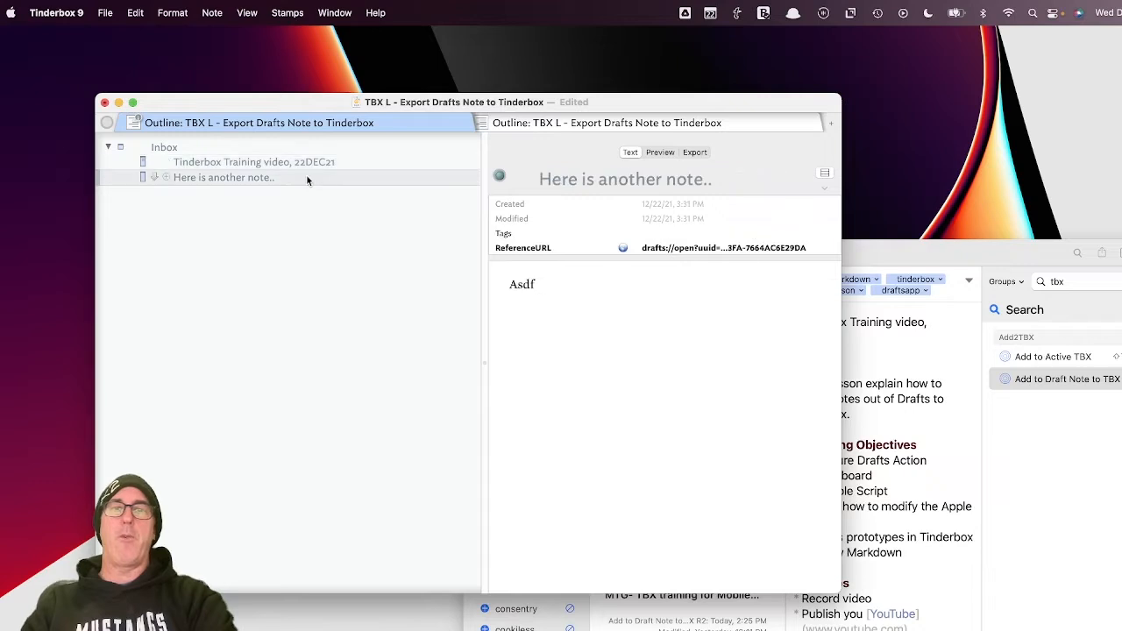
{"action": "left_click", "coordinate": [623, 248]}
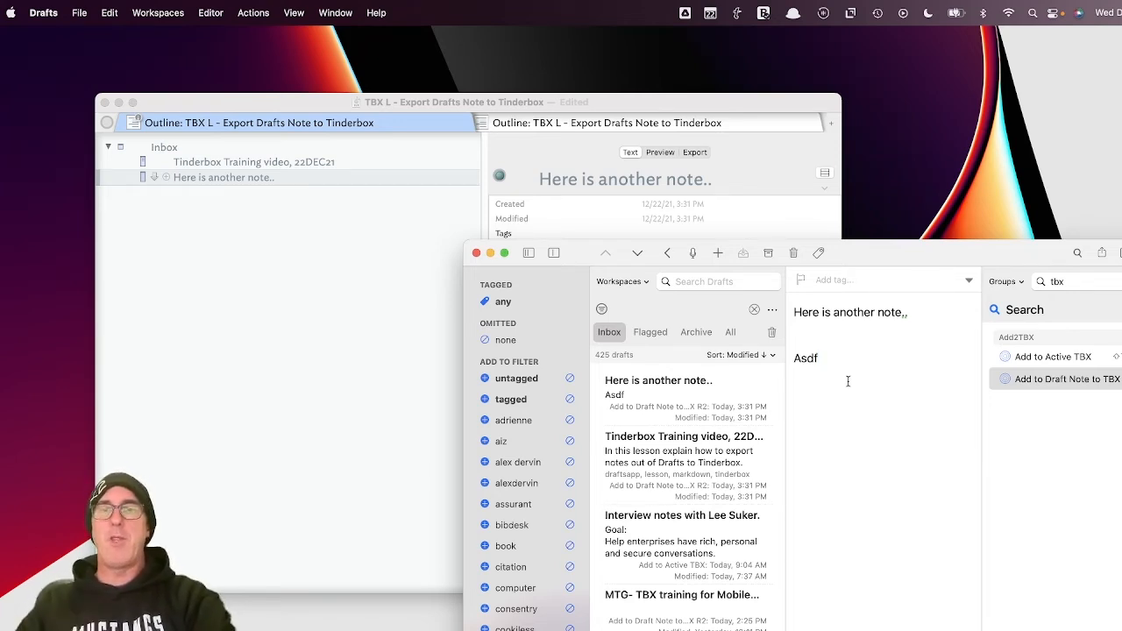
Delete the body text "Asdf" from the "Here is another note.." draft
{"action": "key", "text": "BackSpace"}
{"action": "key", "text": "BackSpace"}
{"action": "key", "text": "BackSpace"}
{"action": "key", "text": "BackSpace"}
{"action": "key", "text": "BackSpace"}
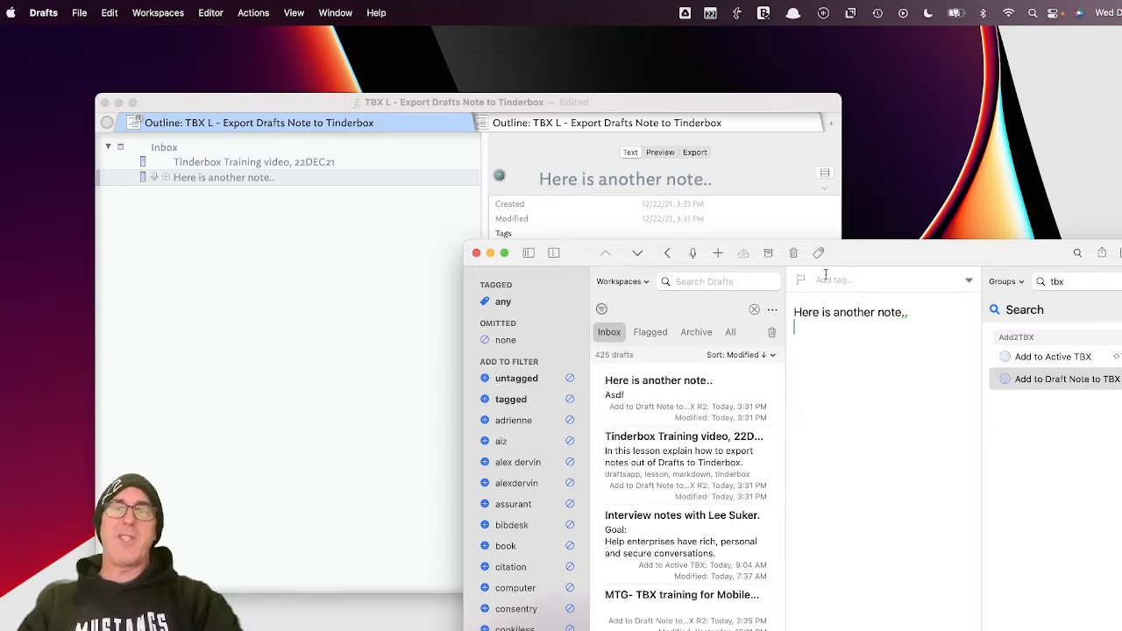
Create a new Tinderbox document and export the "Here is another note.." draft into it with Add to Draft Note to TBX
{"action": "left_click", "coordinate": [387, 279]}
{"action": "left_click", "coordinate": [106, 13]}
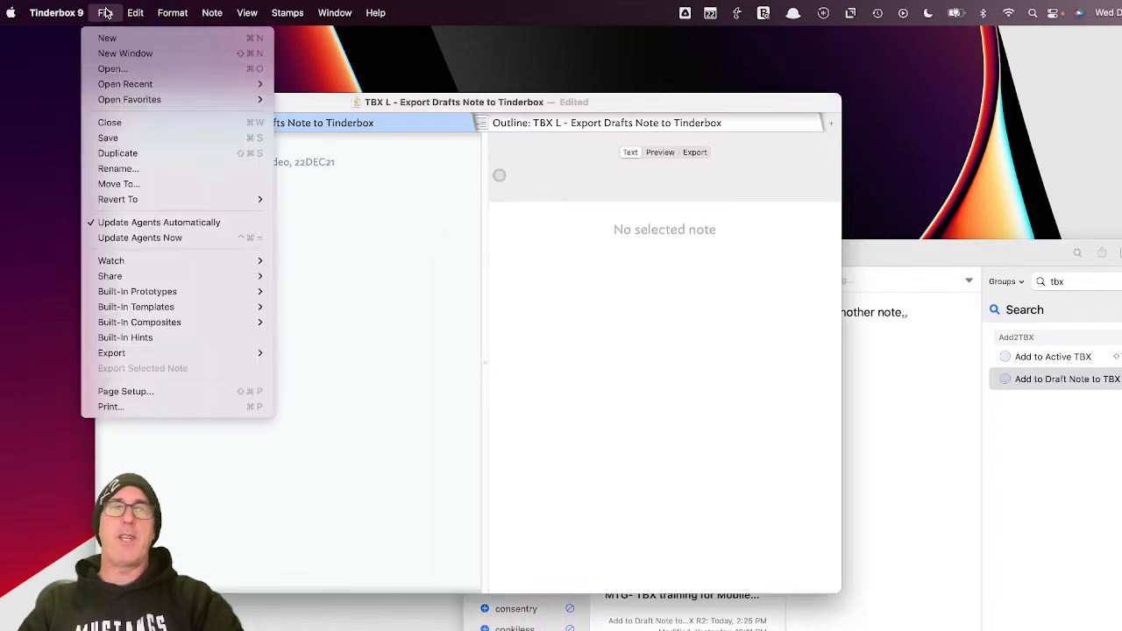
{"action": "left_click", "coordinate": [114, 41]}
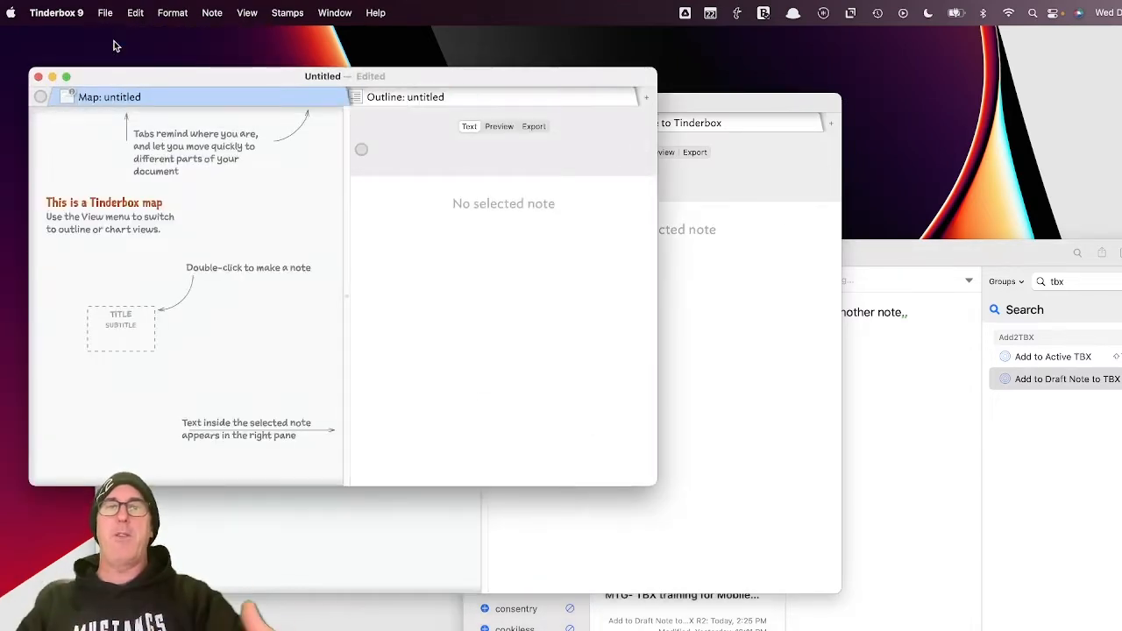
{"action": "left_click_drag", "start_coordinate": [235, 74], "coordinate": [225, 55]}
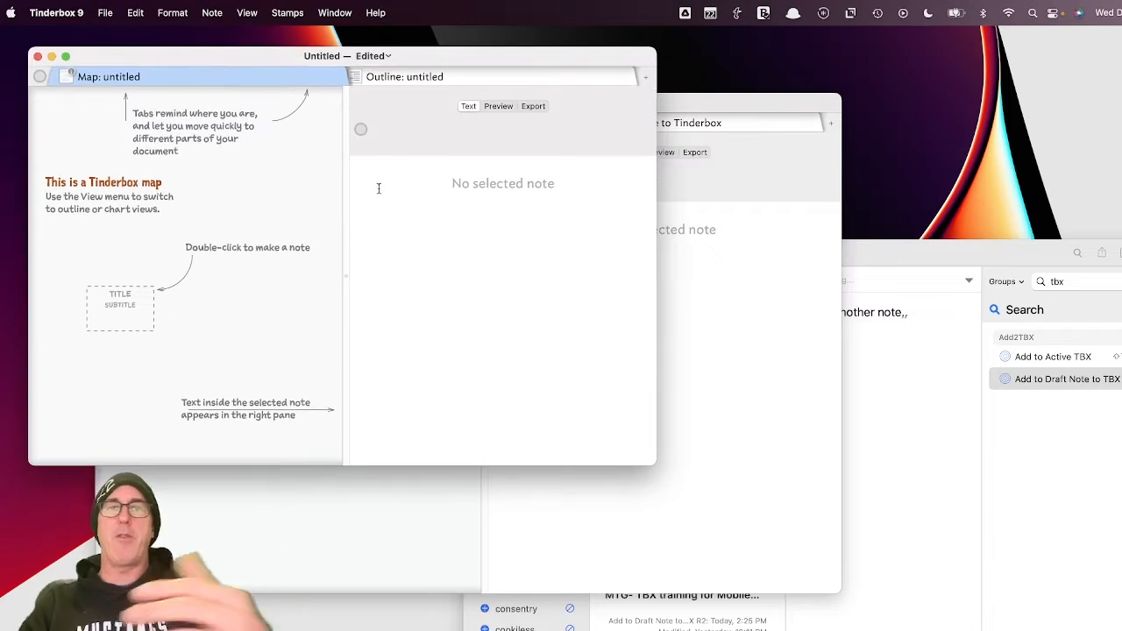
{"action": "left_click", "coordinate": [1082, 556]}
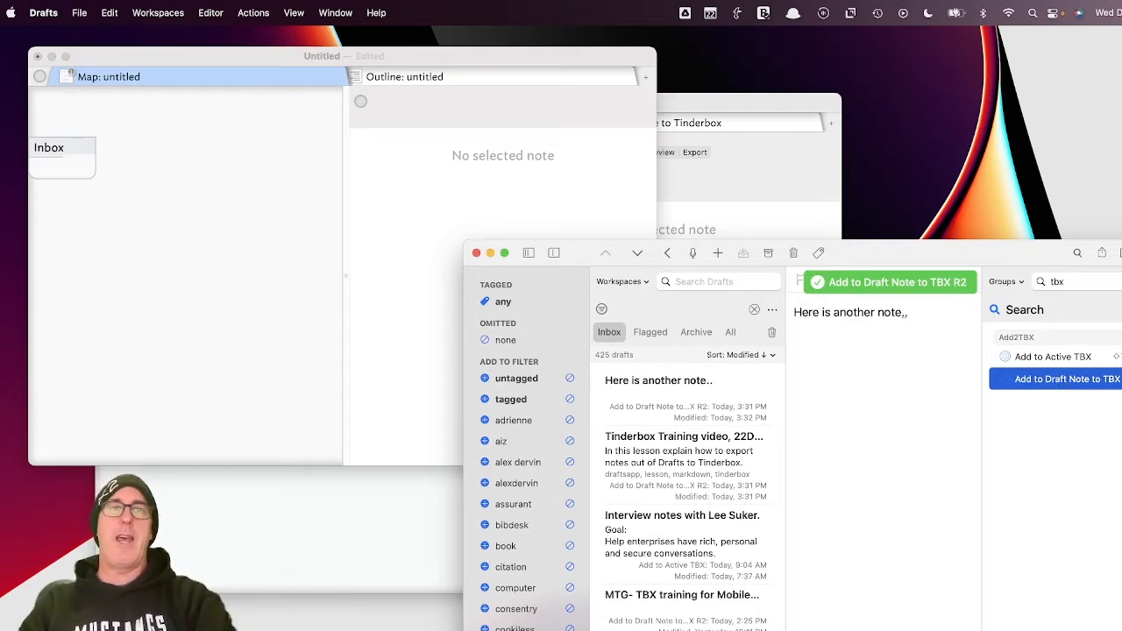
Close the new untitled Tinderbox document and delete it instead of saving
{"action": "left_click", "coordinate": [38, 57]}
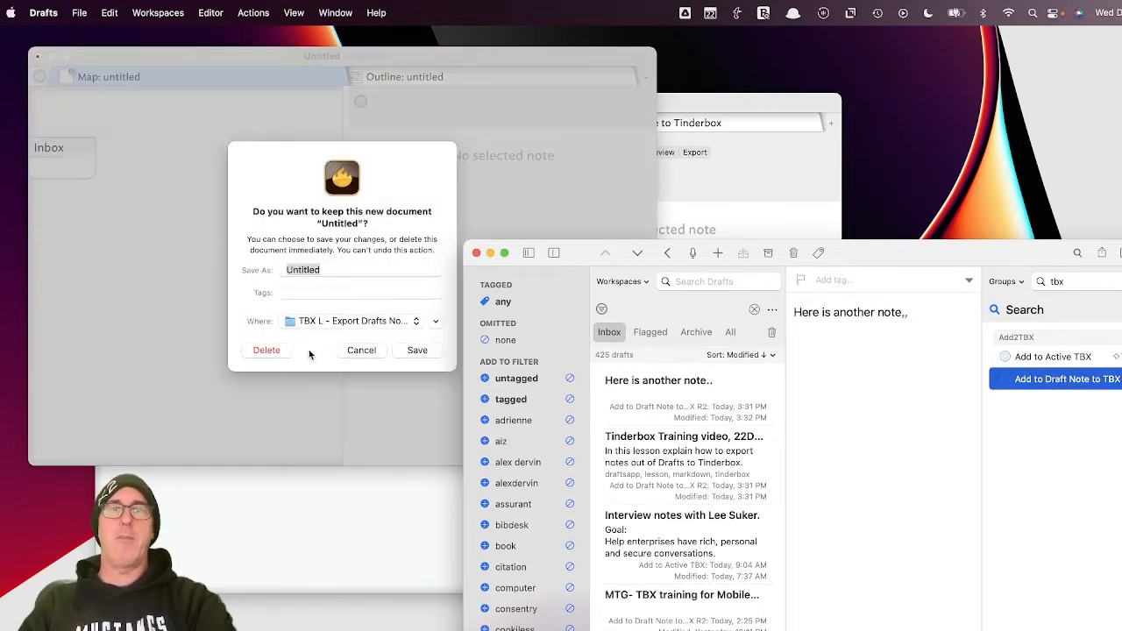
{"action": "left_click", "coordinate": [266, 350]}
{"action": "left_click", "coordinate": [266, 350]}
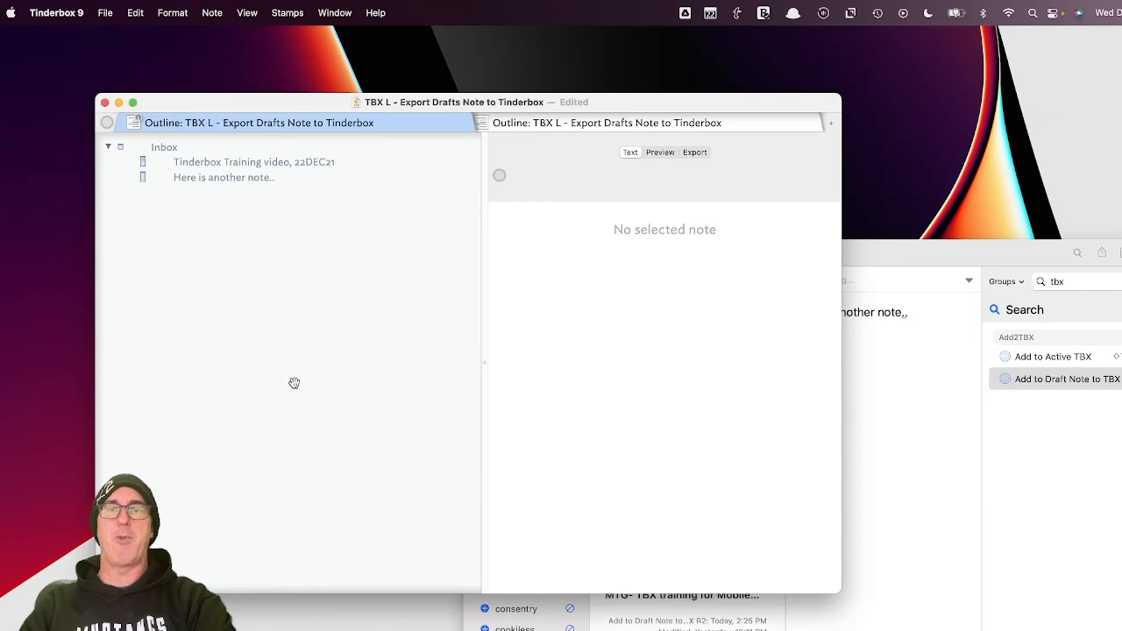
In Drafts, add a new action group named "Export to TBX" in the action group manager
{"action": "left_click", "coordinate": [1013, 483]}
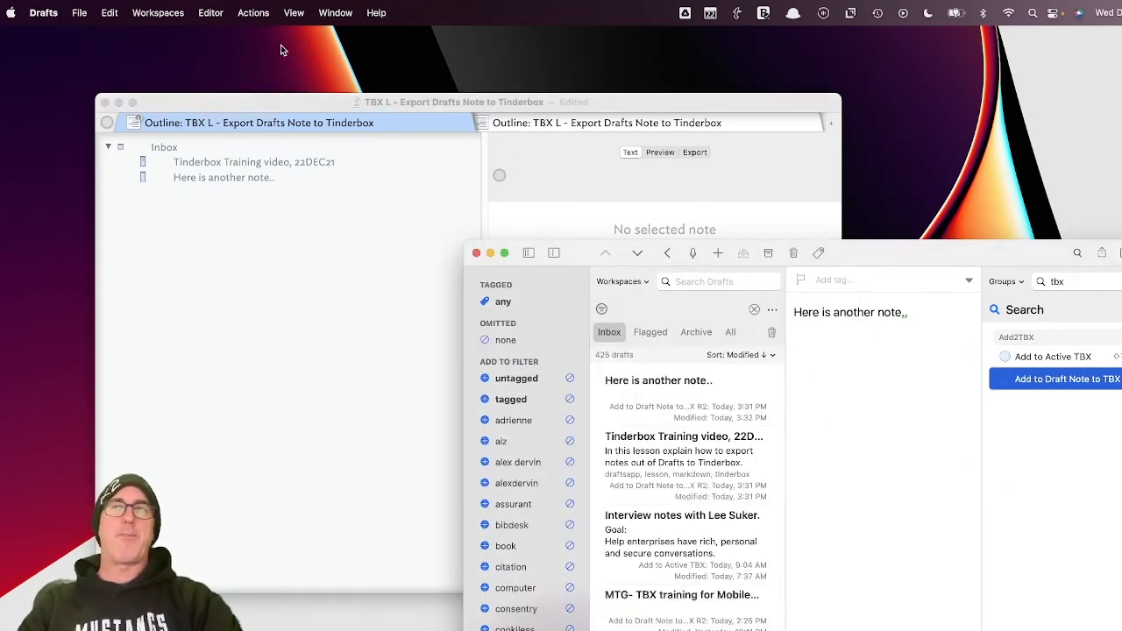
{"action": "left_click", "coordinate": [252, 12]}
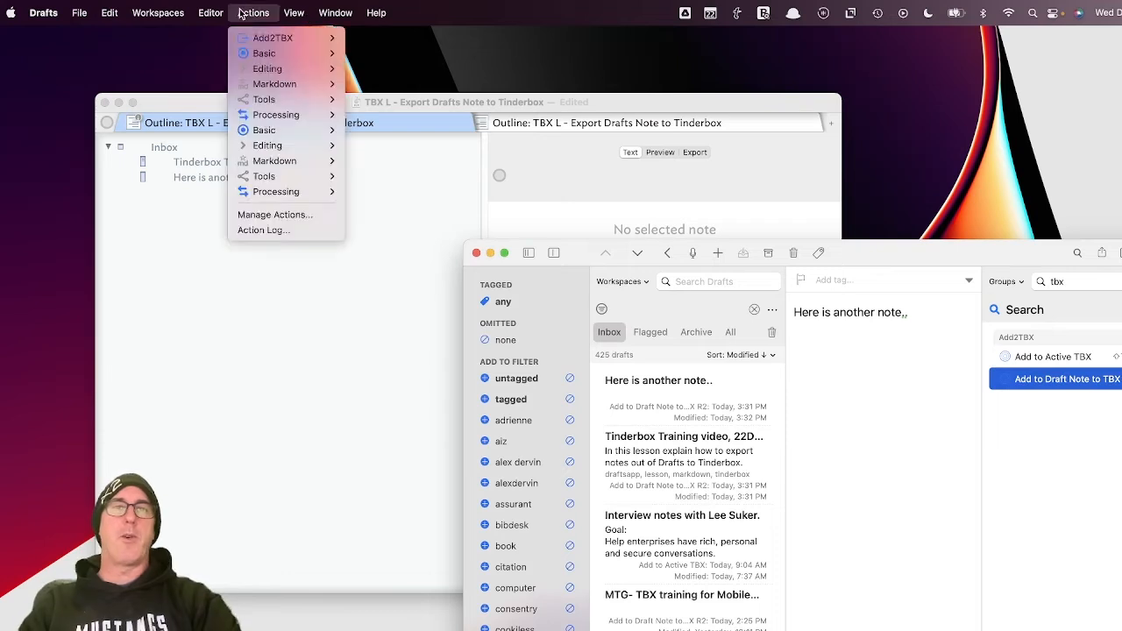
{"action": "left_click", "coordinate": [295, 216]}
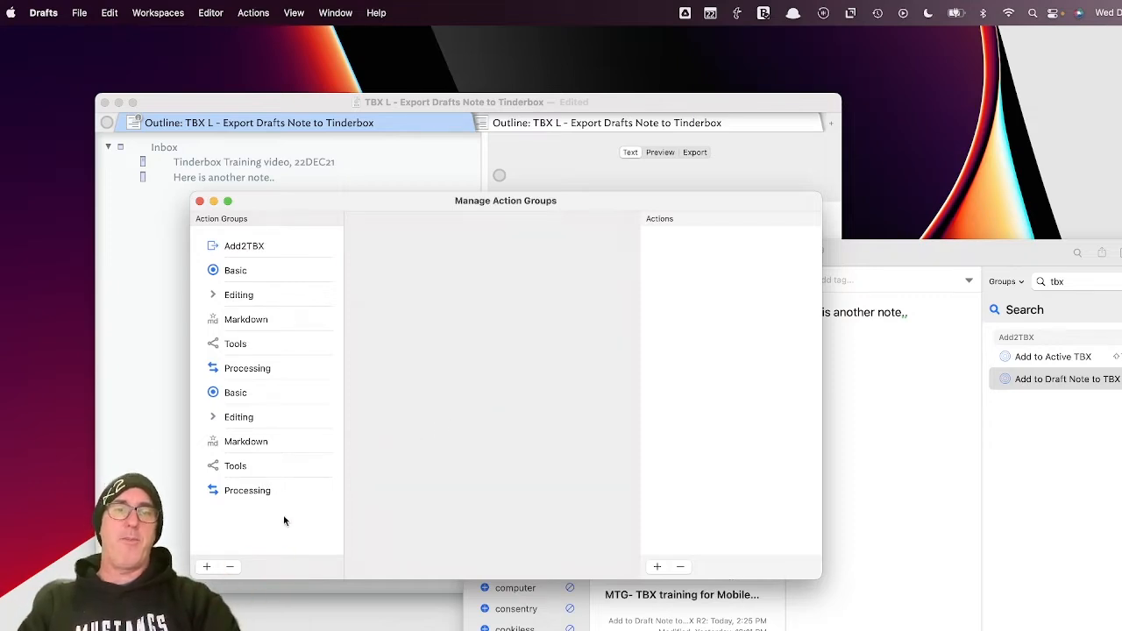
{"action": "left_click", "coordinate": [207, 566]}
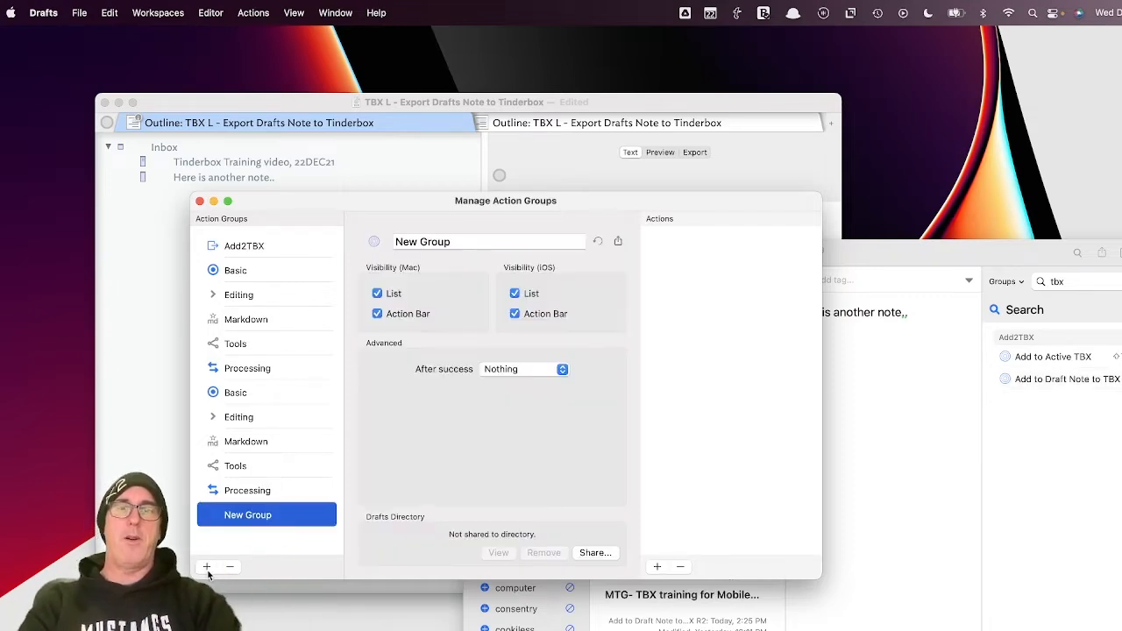
{"action": "left_click", "coordinate": [468, 242]}
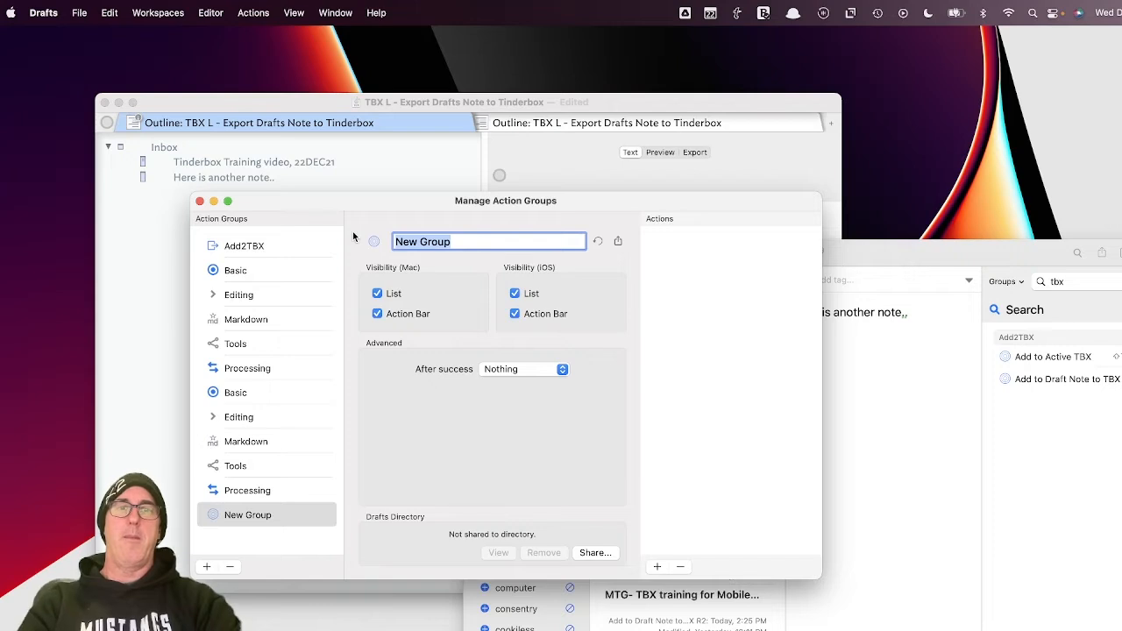
{"action": "type", "text": "Export to TBCX"}
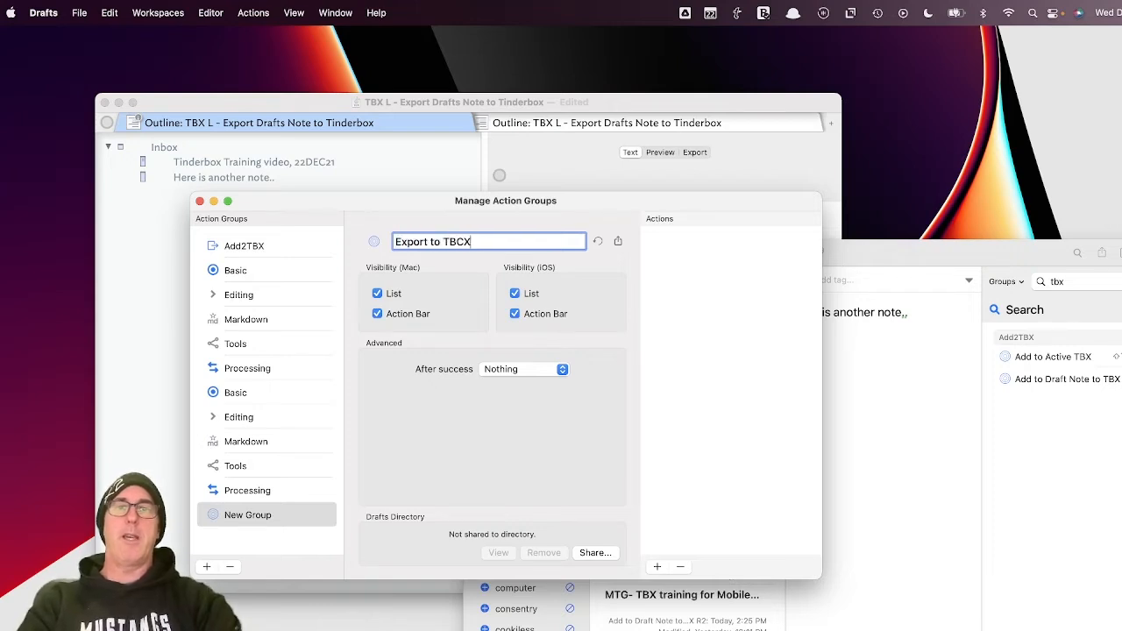
{"action": "key", "text": "Return"}
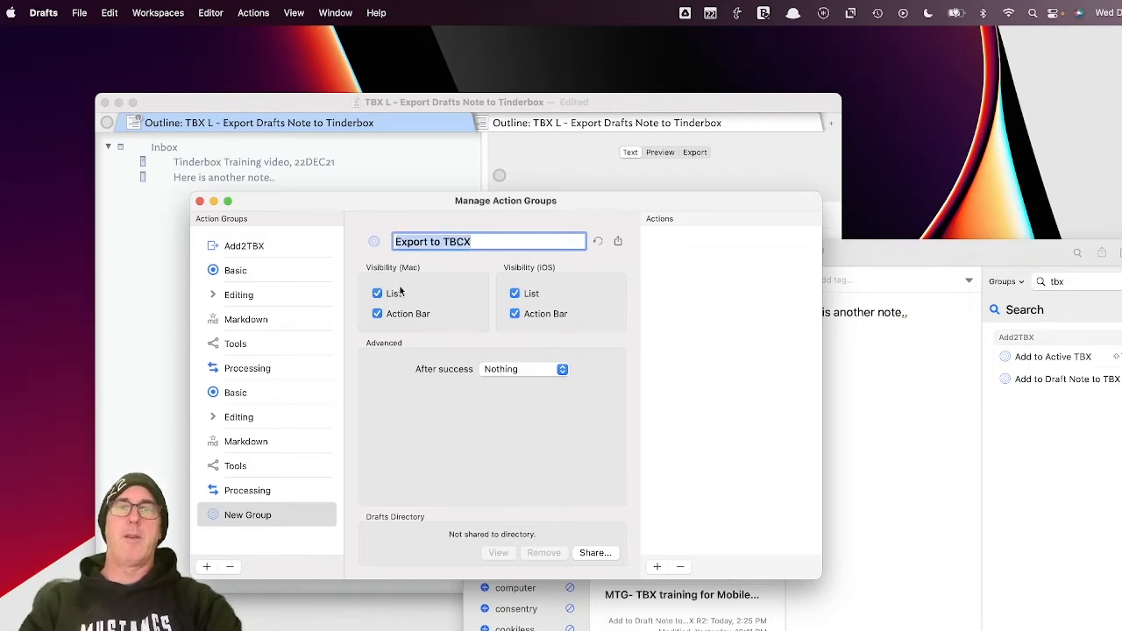
{"action": "left_click", "coordinate": [464, 242]}
{"action": "key", "text": "BackSpace"}
{"action": "key", "text": "Return"}
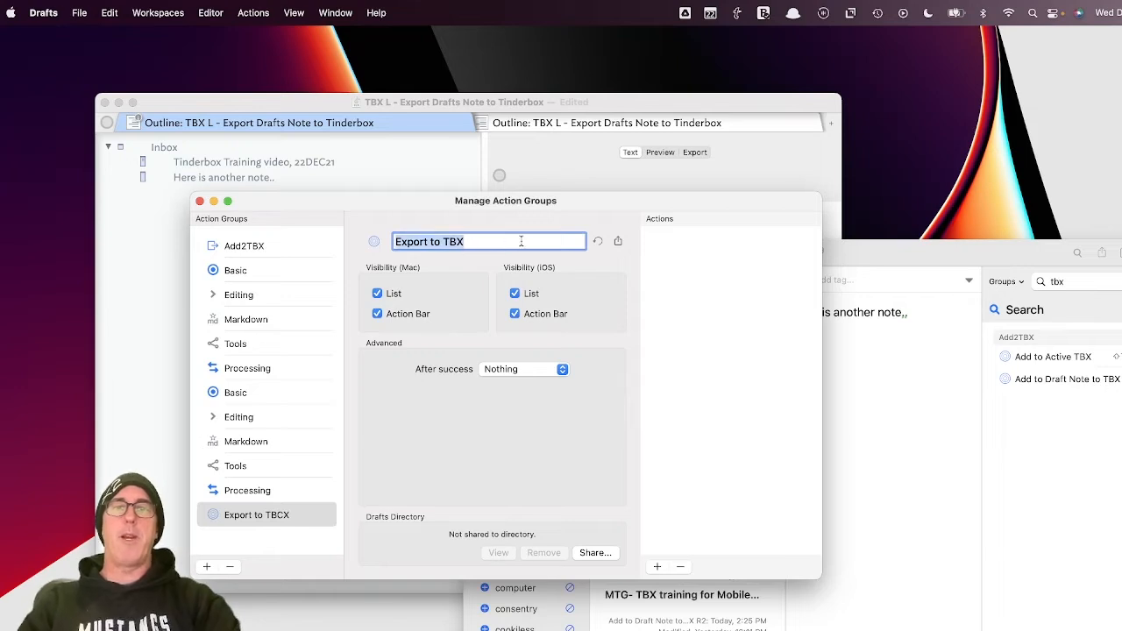
{"action": "left_click", "coordinate": [666, 363]}
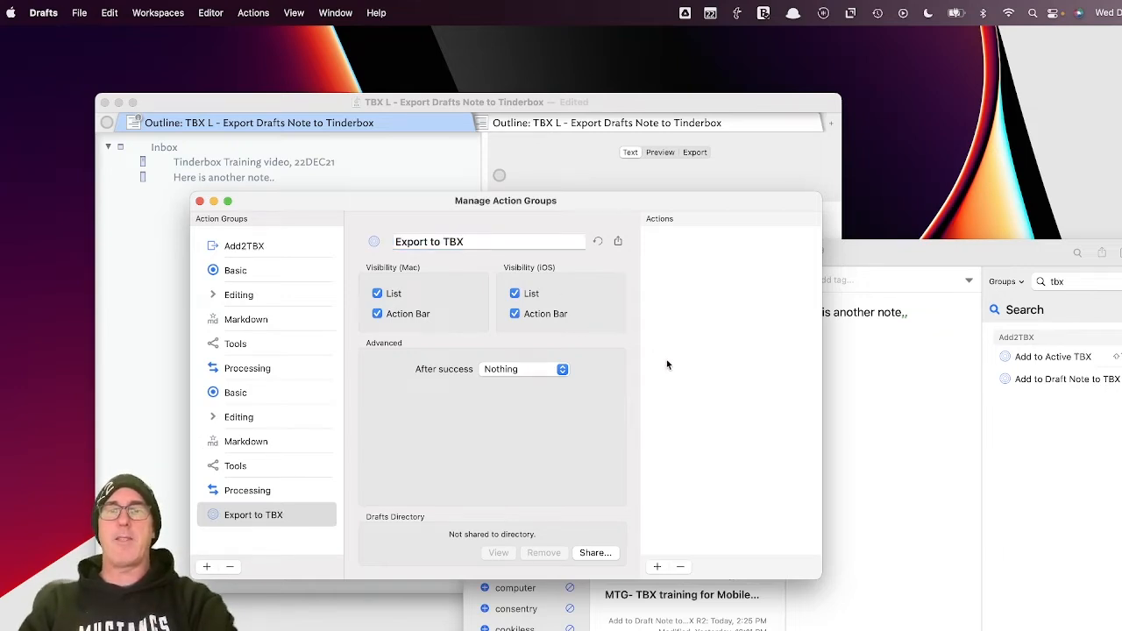
Add a new action named "Export to TBX" to the Export to TBX action group
{"action": "left_click", "coordinate": [657, 567]}
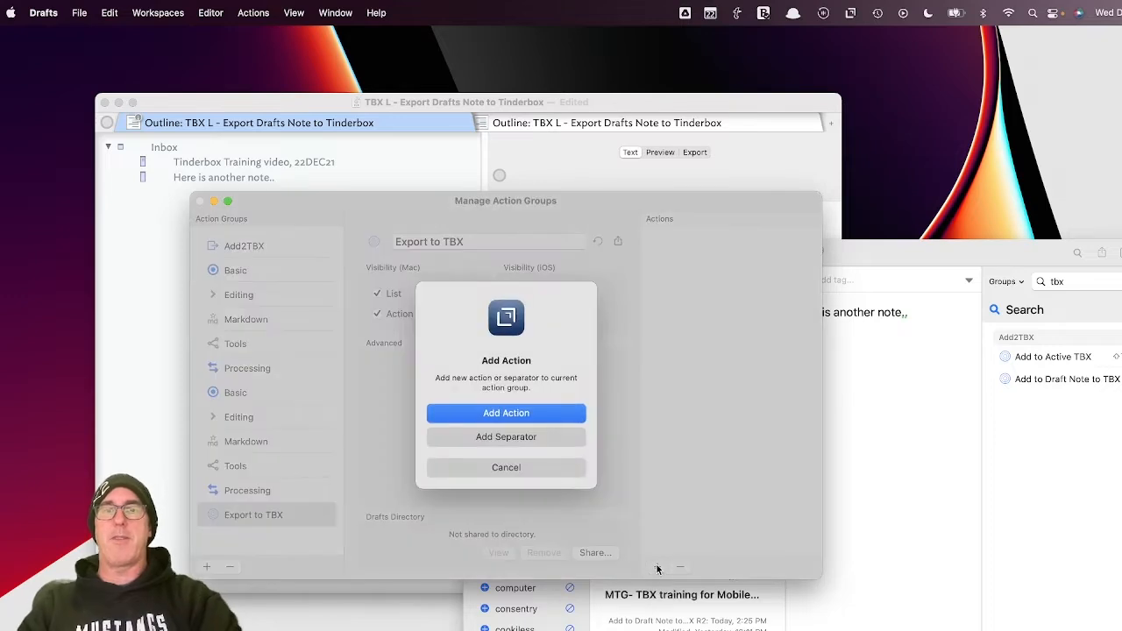
{"action": "left_click", "coordinate": [524, 413]}
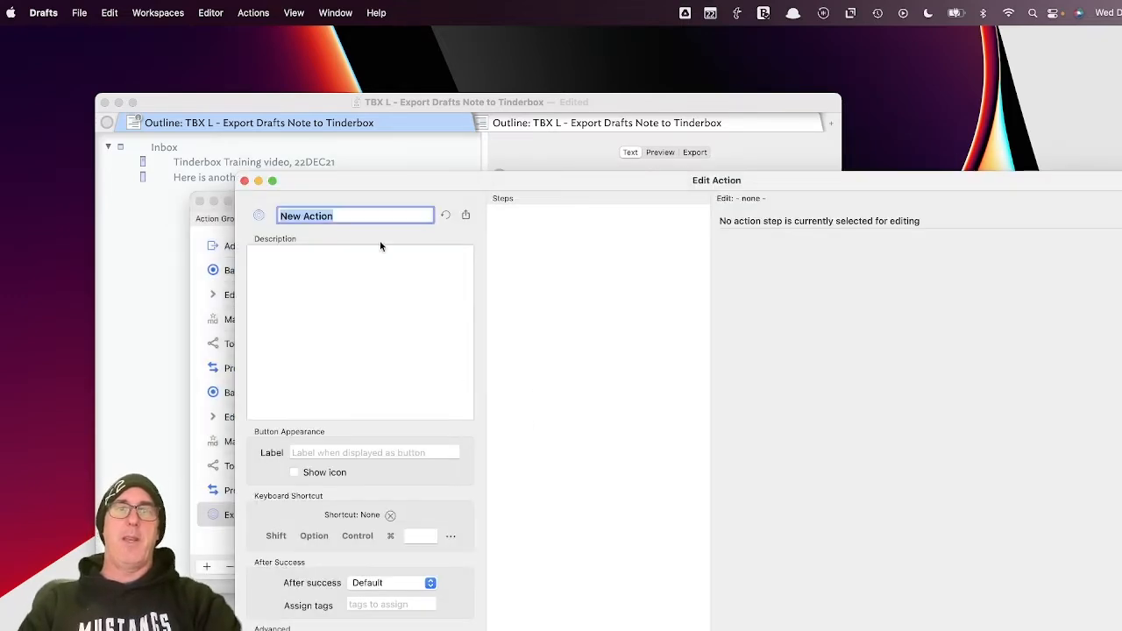
{"action": "type", "text": "Export to"}
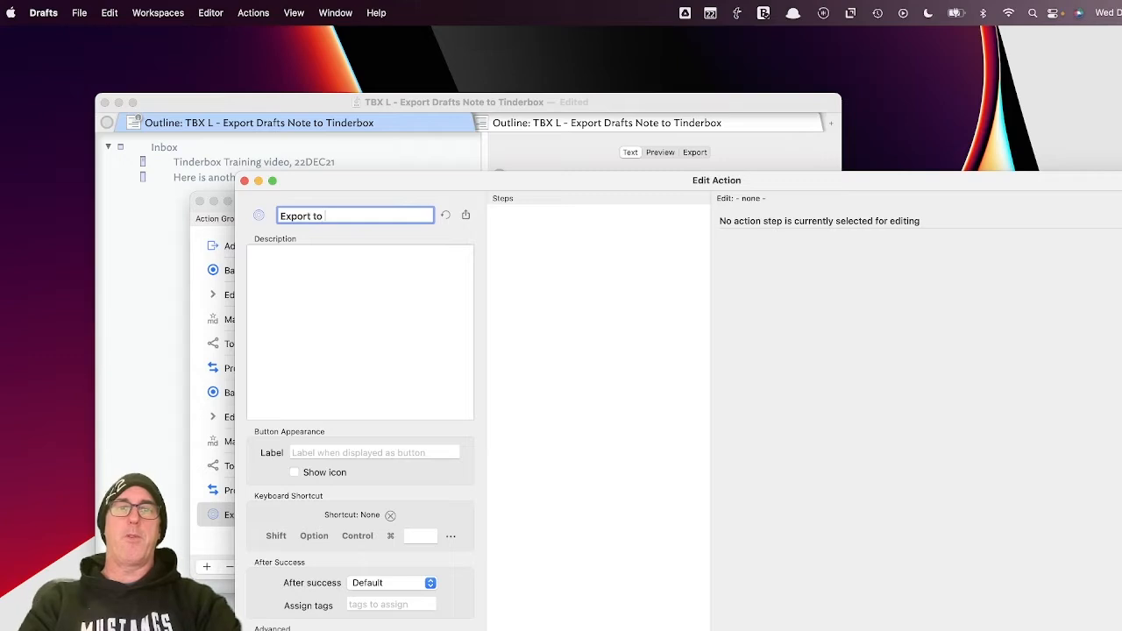
{"action": "type", "text": " TBX"}
{"action": "key", "text": "Return"}
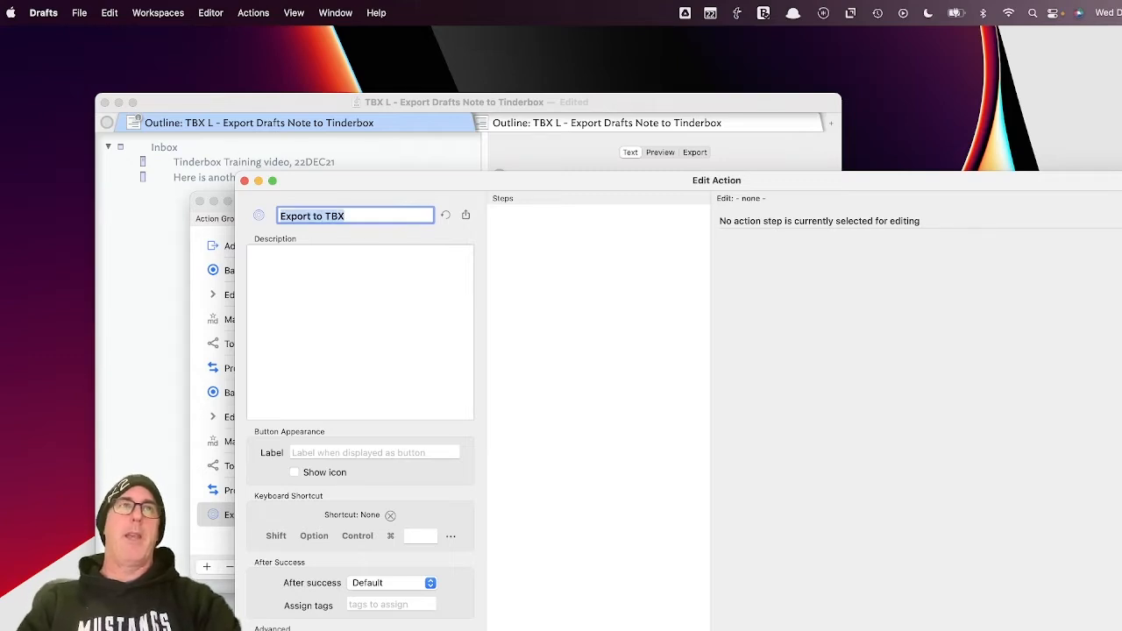
Switch to Chrome and copy the address of the "Tinderbox and Drafts (getdrafts.com)" forum thread at its AppleScript getting-started post
{"action": "key", "text": "super+Tab"}
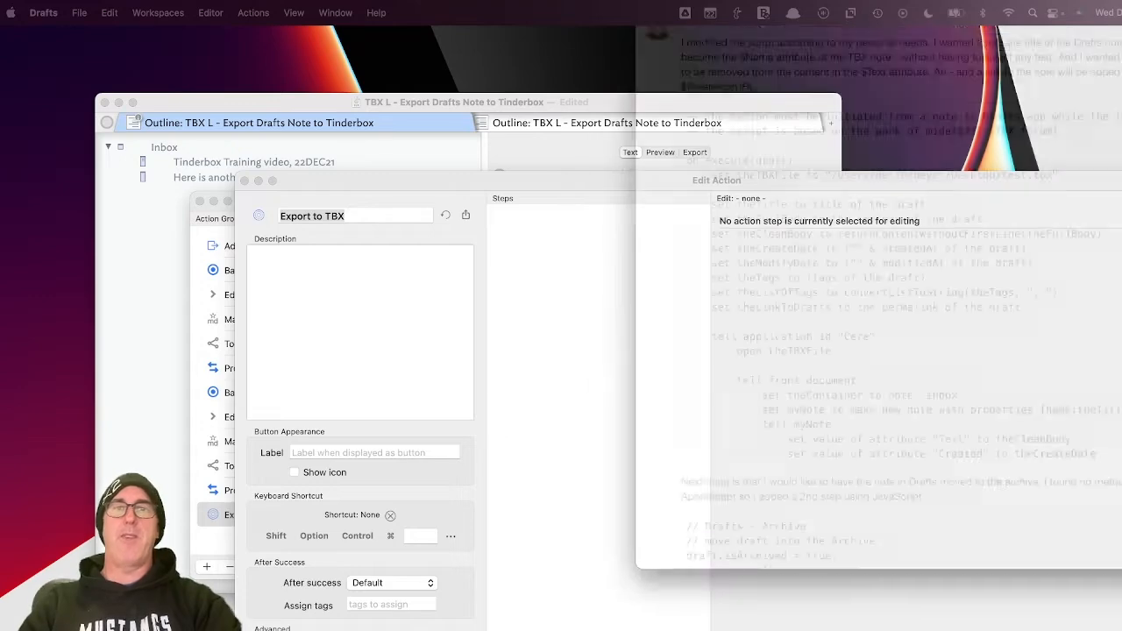
{"action": "scroll", "coordinate": [692, 368], "scroll_direction": "up", "scroll_amount": 15}
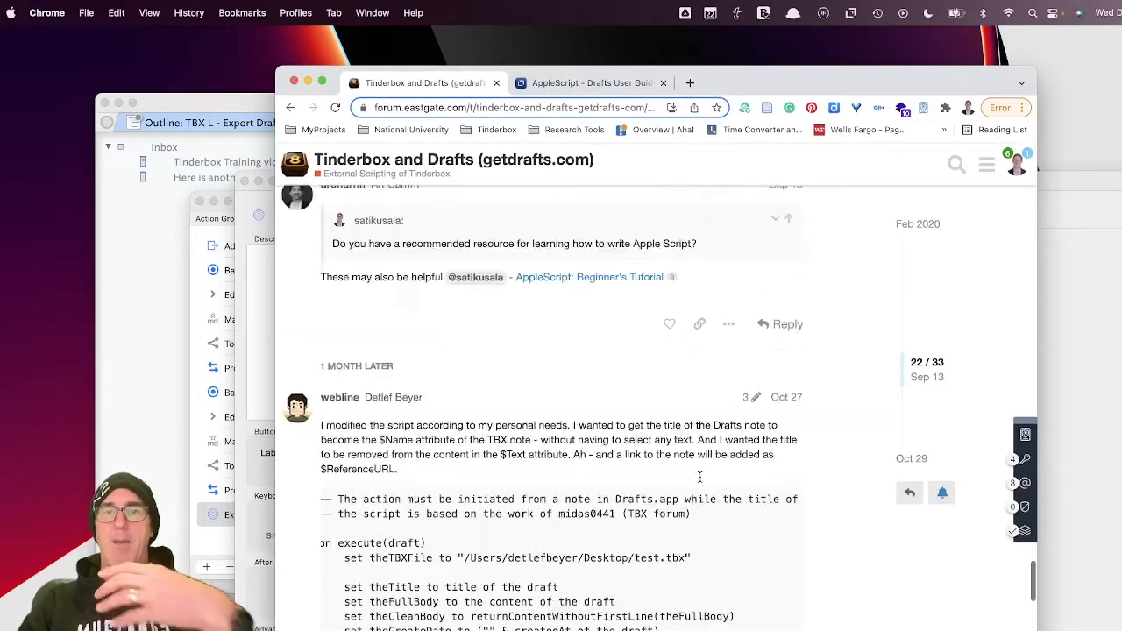
{"action": "scroll", "coordinate": [688, 344], "scroll_direction": "up", "scroll_amount": 20}
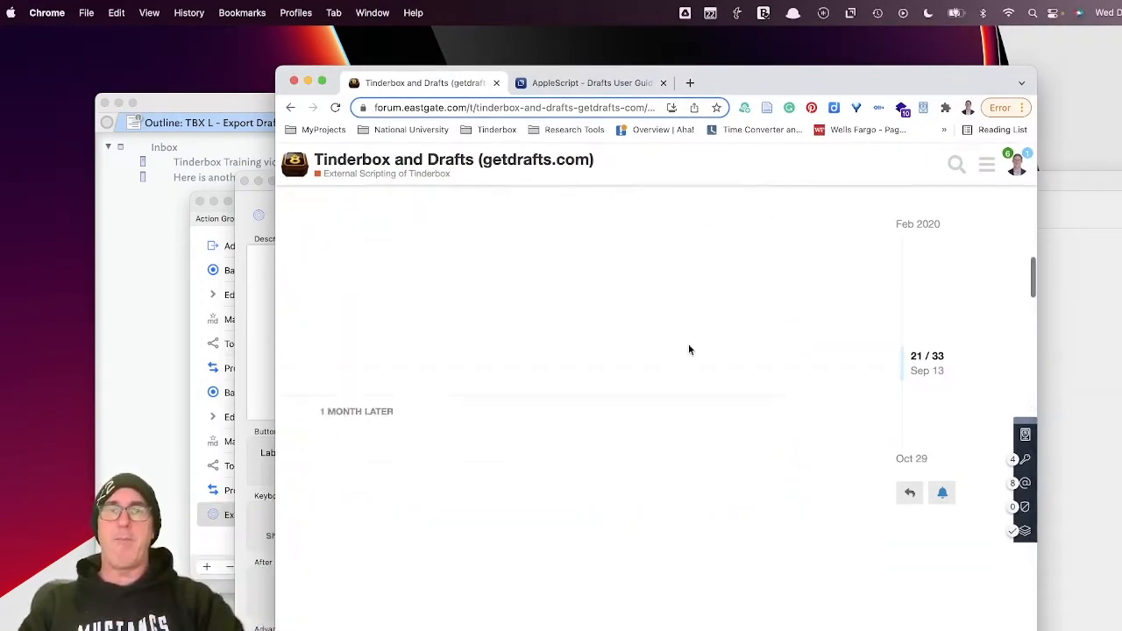
{"action": "scroll", "coordinate": [688, 344], "scroll_direction": "down", "scroll_amount": 20}
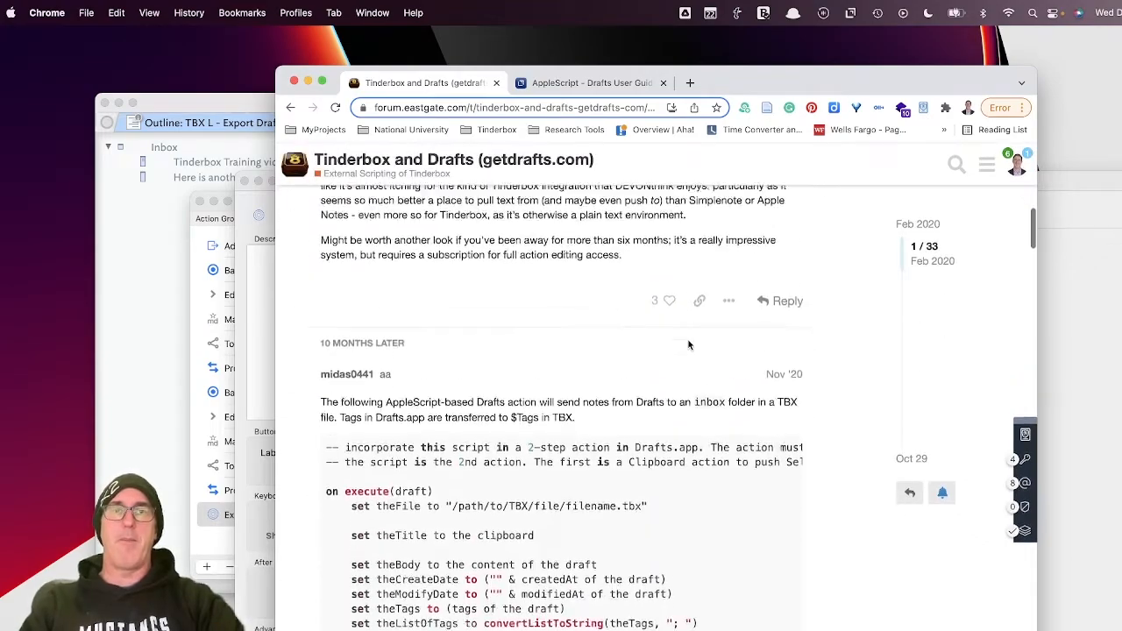
{"action": "scroll", "coordinate": [690, 349], "scroll_direction": "down", "scroll_amount": 10}
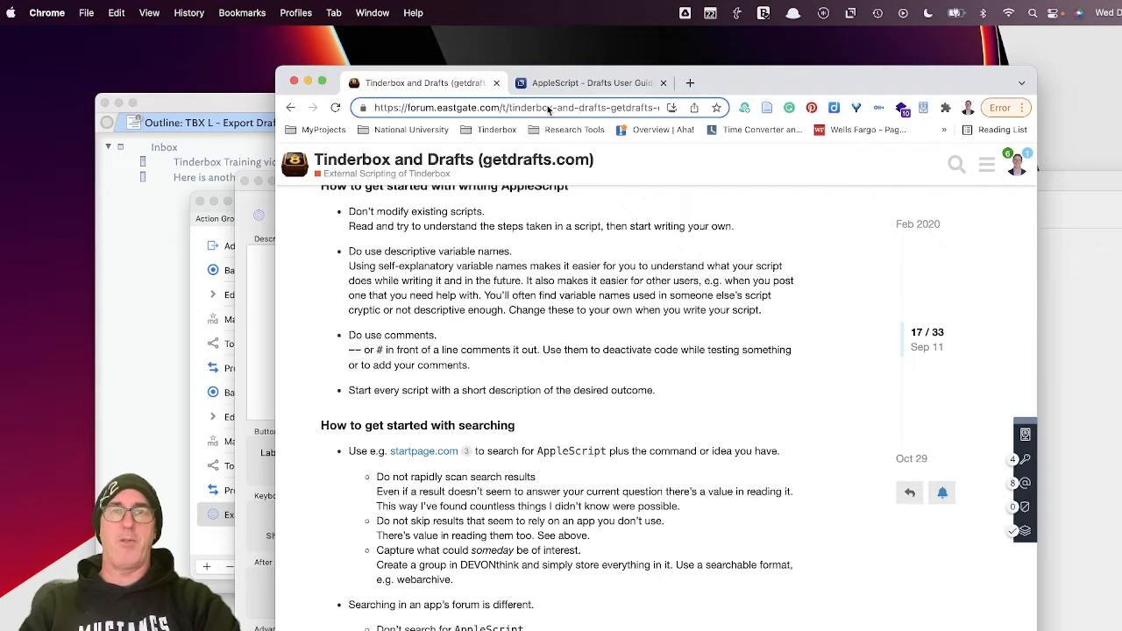
{"action": "left_click", "coordinate": [549, 107]}
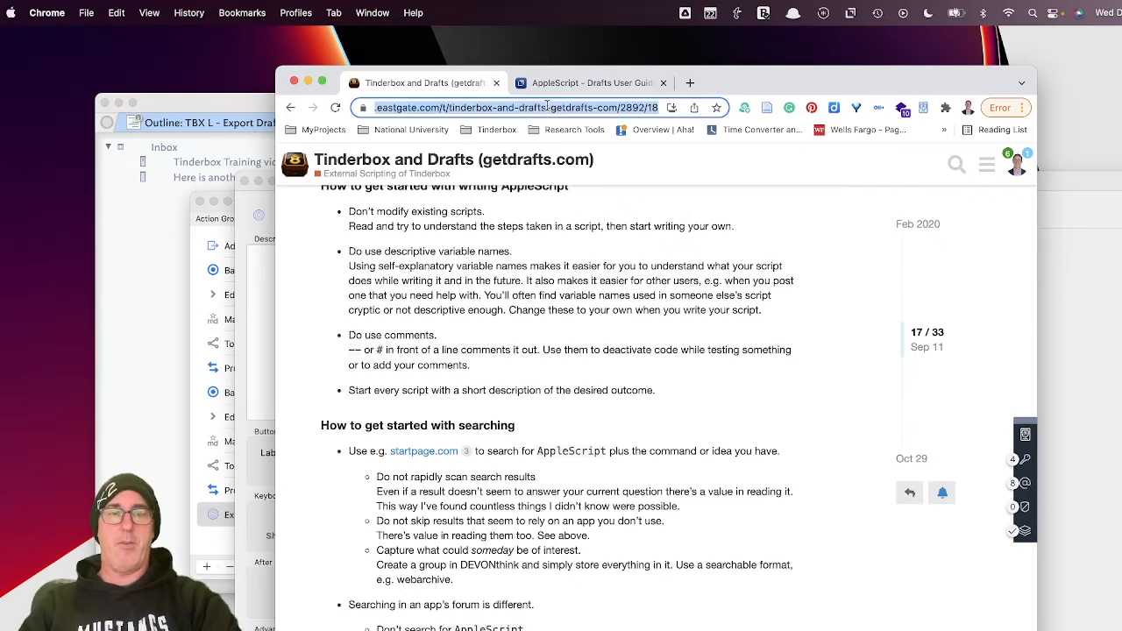
In Drafts, enter "See TBX forum post for history:" followed by the copied forum link as the Export to TBX action's description
{"action": "left_click", "coordinate": [256, 320]}
{"action": "left_click", "coordinate": [260, 313]}
{"action": "type", "text": "See"}
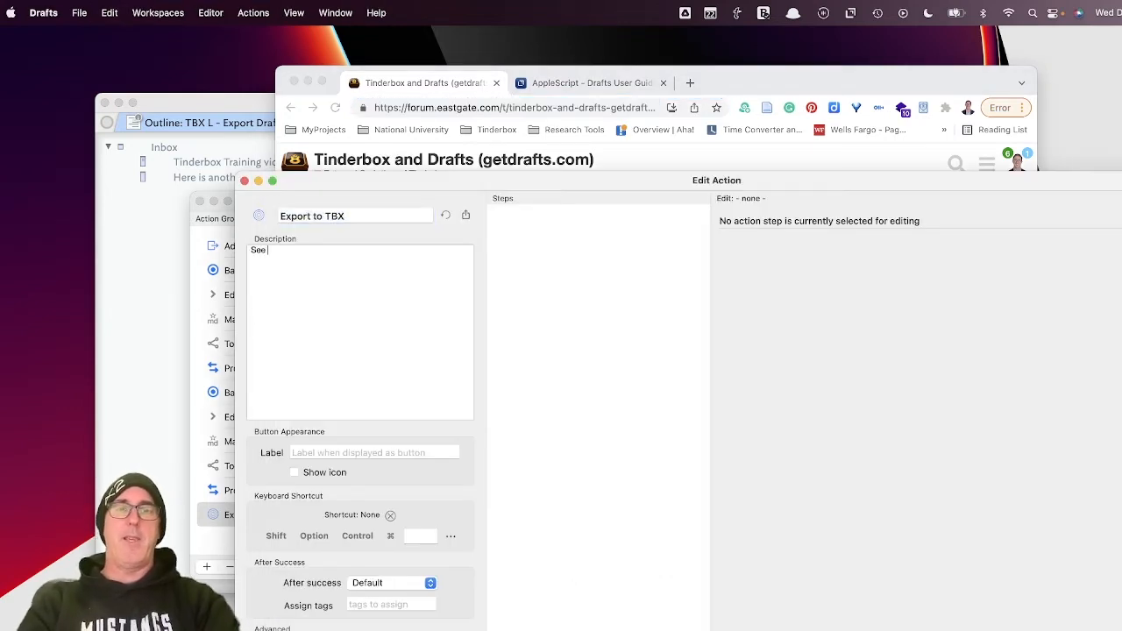
{"action": "type", "text": " TBX forum"}
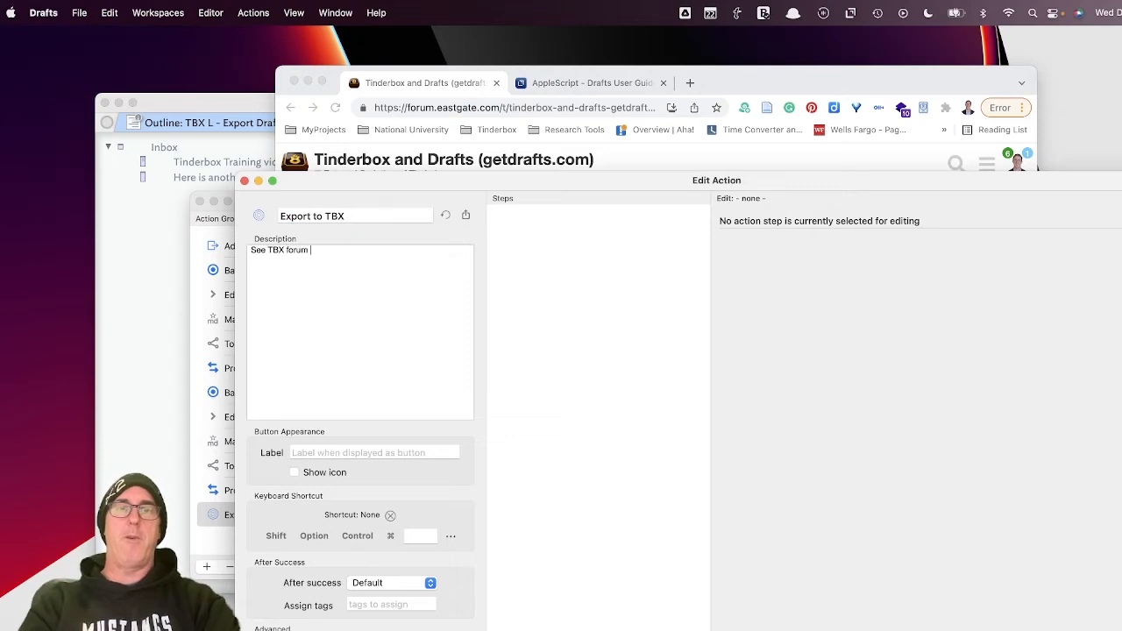
{"action": "type", "text": " post for histor"}
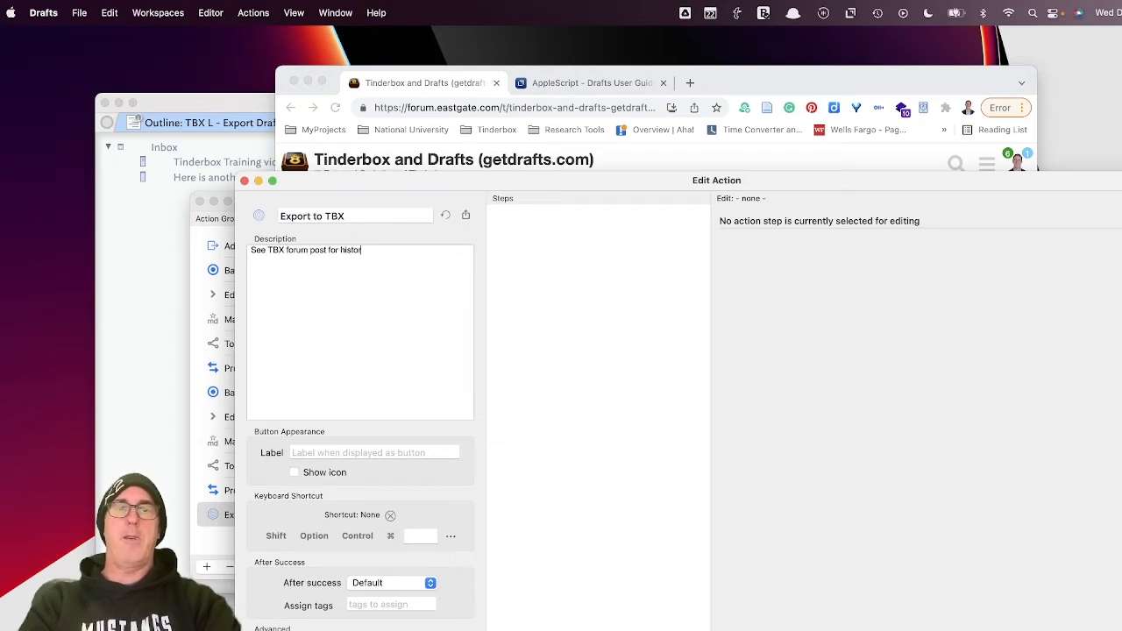
{"action": "type", "text": "y:"}
{"action": "key", "text": "super+v"}
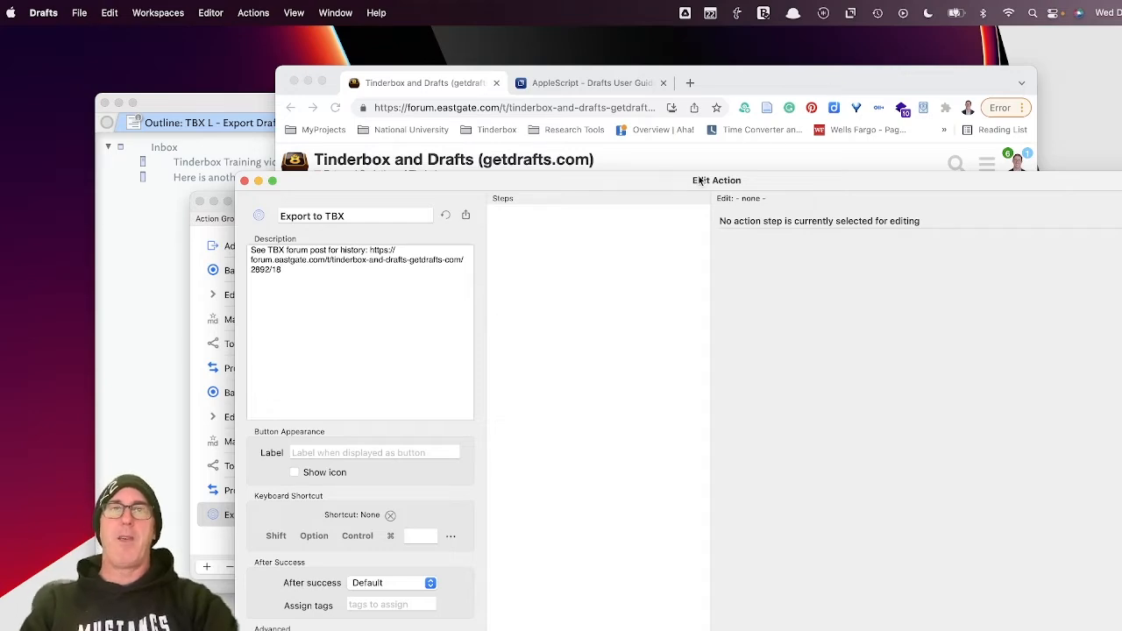
Switch to Chrome and copy the address of the Drafts User Guide's AppleScript page
{"action": "left_click", "coordinate": [766, 87]}
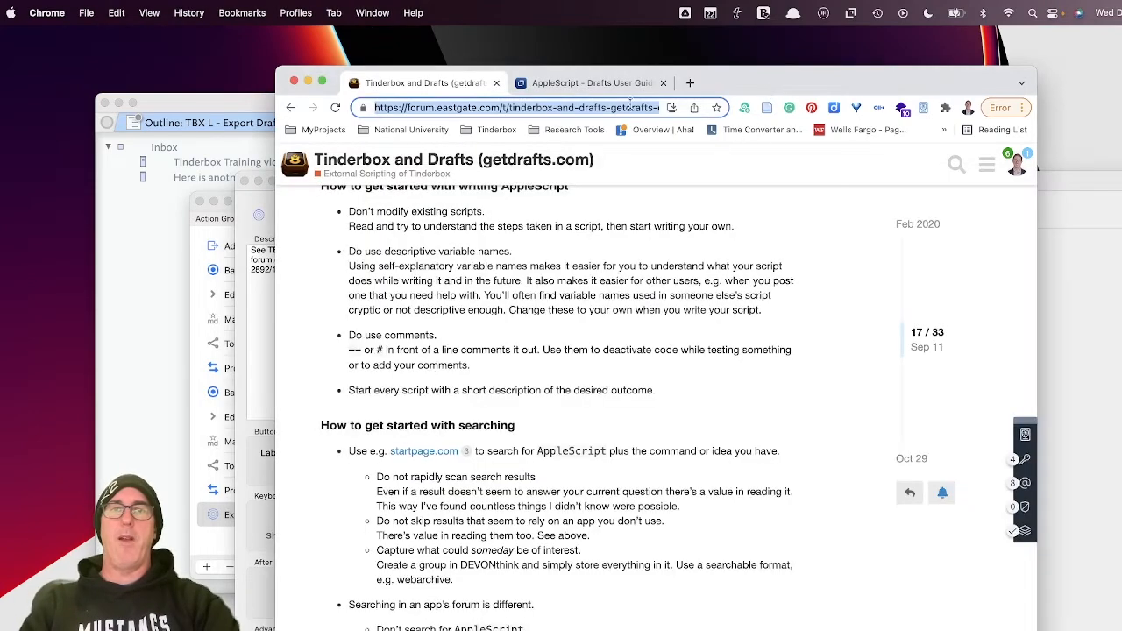
{"action": "left_click", "coordinate": [589, 83]}
{"action": "left_click", "coordinate": [581, 109]}
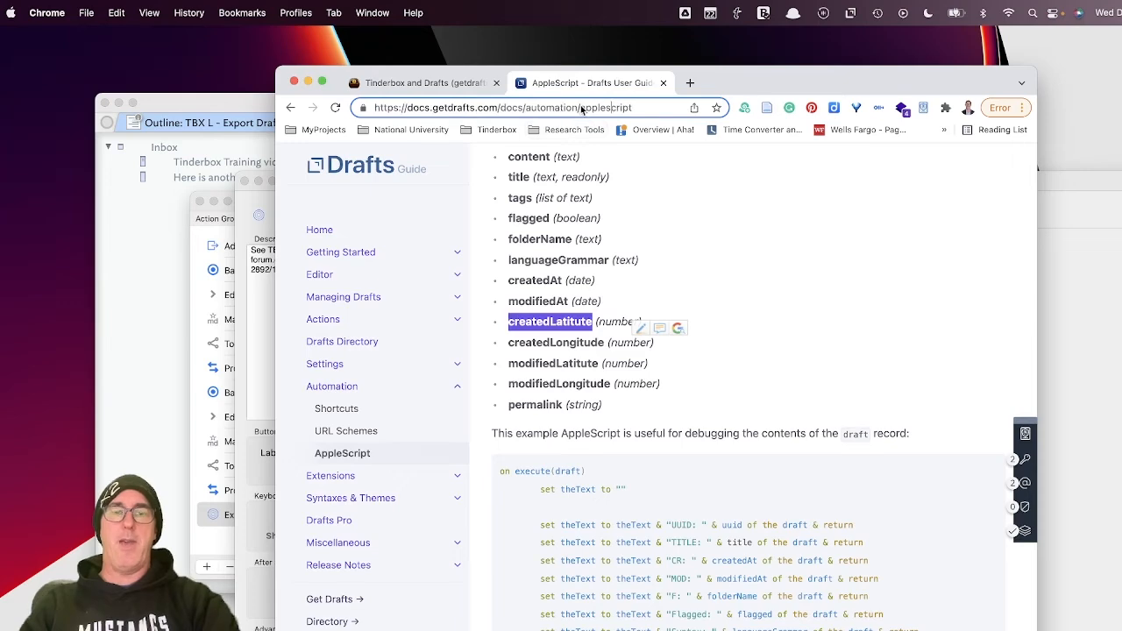
{"action": "triple_click", "coordinate": [581, 109]}
{"action": "key", "text": "super+c"}
{"action": "scroll", "coordinate": [624, 236], "scroll_direction": "up", "scroll_amount": 10}
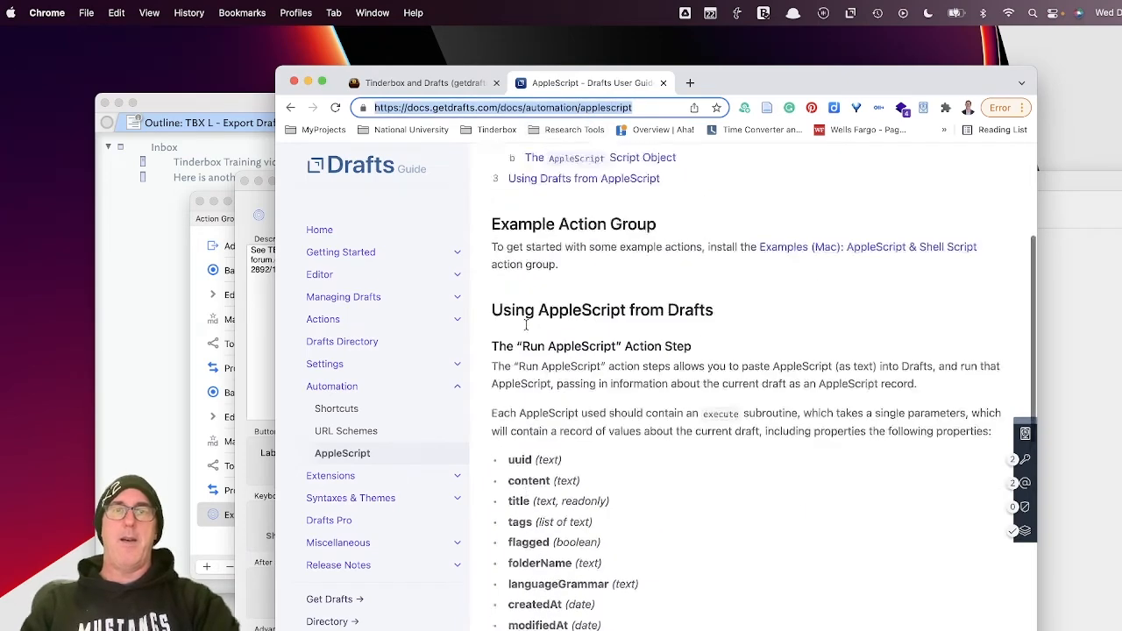
{"action": "left_click", "coordinate": [263, 288]}
{"action": "type", "text": "Se"}
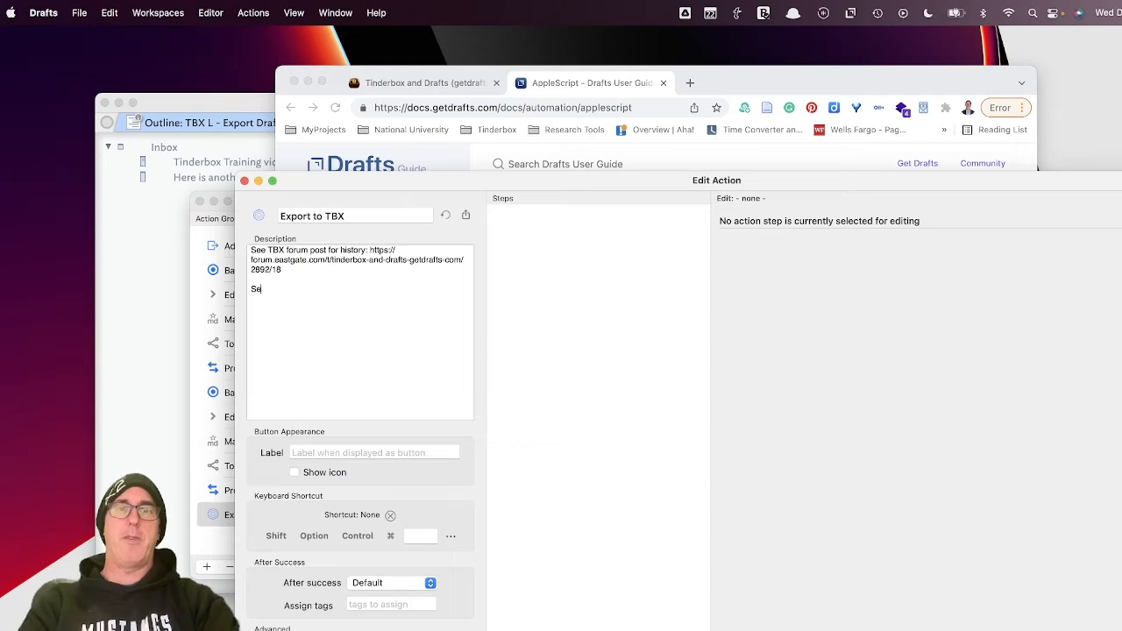
{"action": "type", "text": "e"}
{"action": "key", "text": "super+v"}
{"action": "type", "text": "for "}
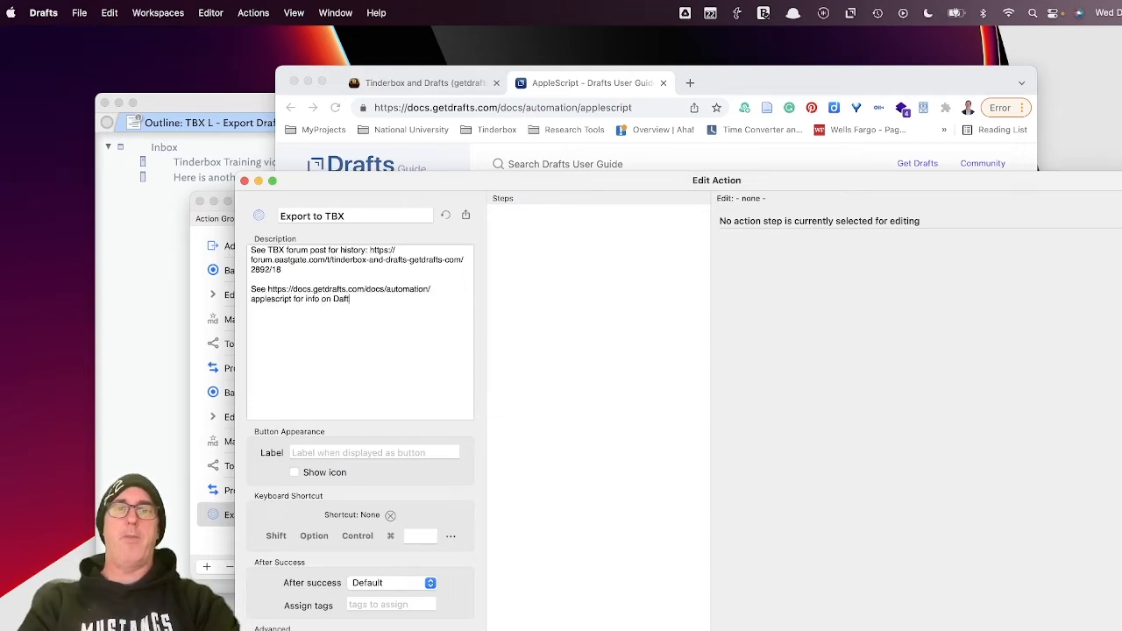
{"action": "type", "text": "info on Dafts App"}
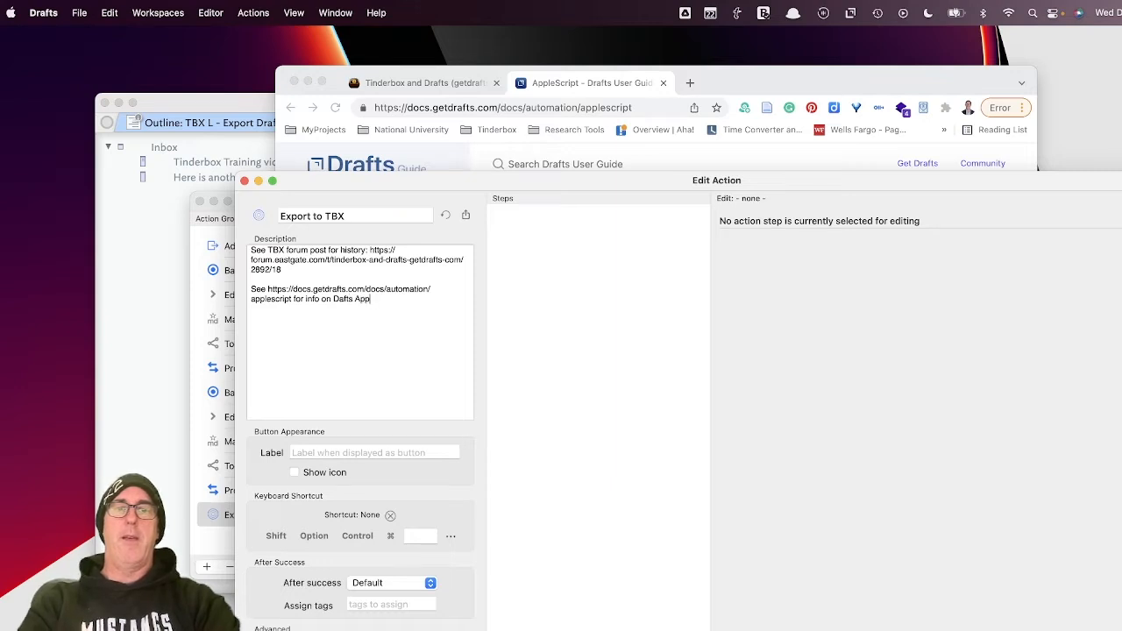
{"action": "type", "text": "le Script."}
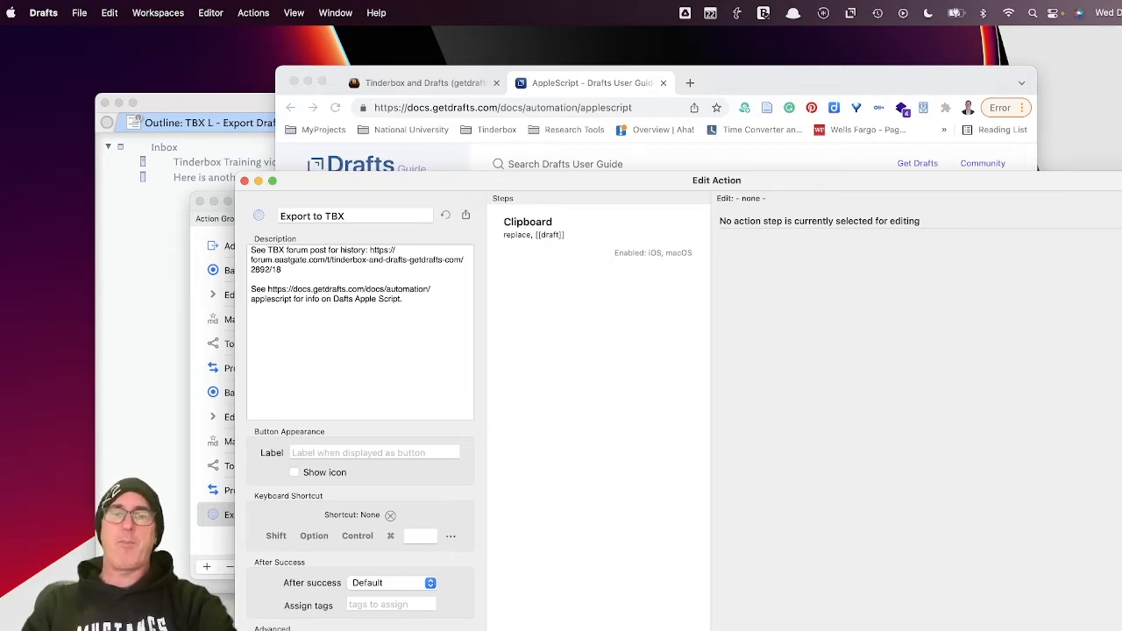
Add a Run AppleScript step below the action's Clipboard step and open it for editing
{"action": "left_click", "coordinate": [569, 628]}
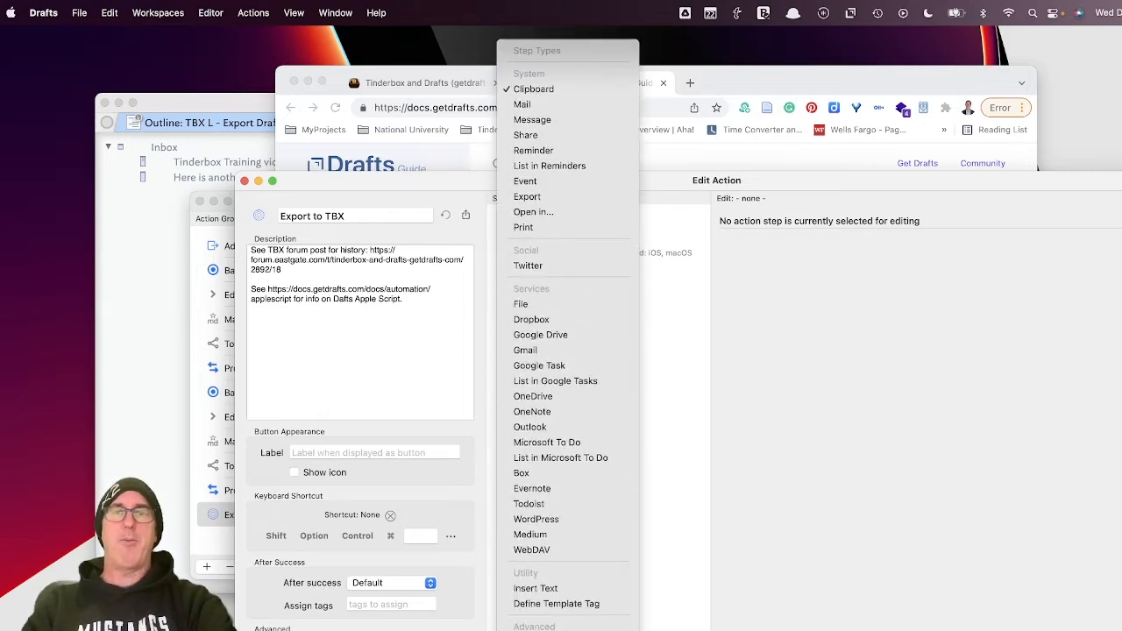
{"action": "key", "text": "Escape"}
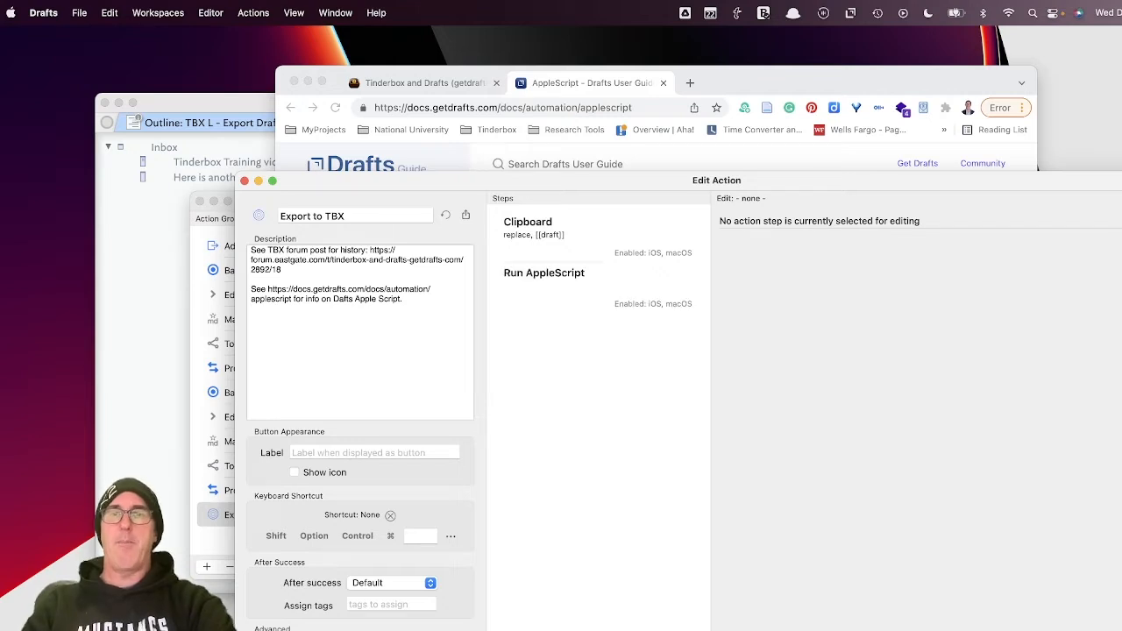
{"action": "left_click", "coordinate": [622, 286]}
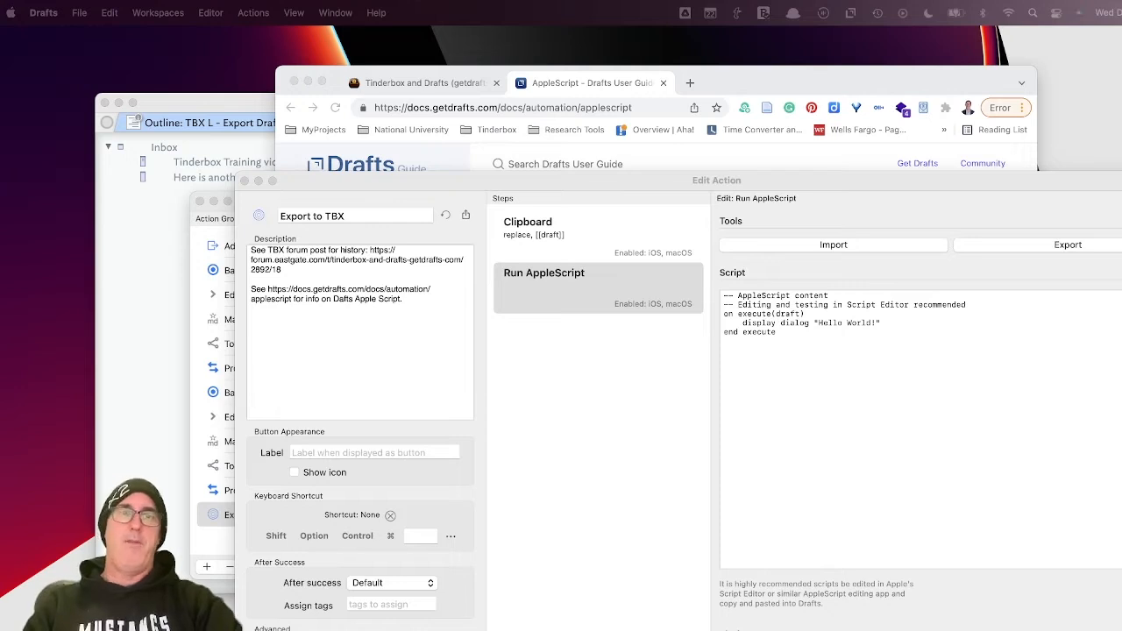
Switch to Tinderbox and create a note named "Apple Script for Drafts FIle" below the Inbox
{"action": "key", "text": "Return"}
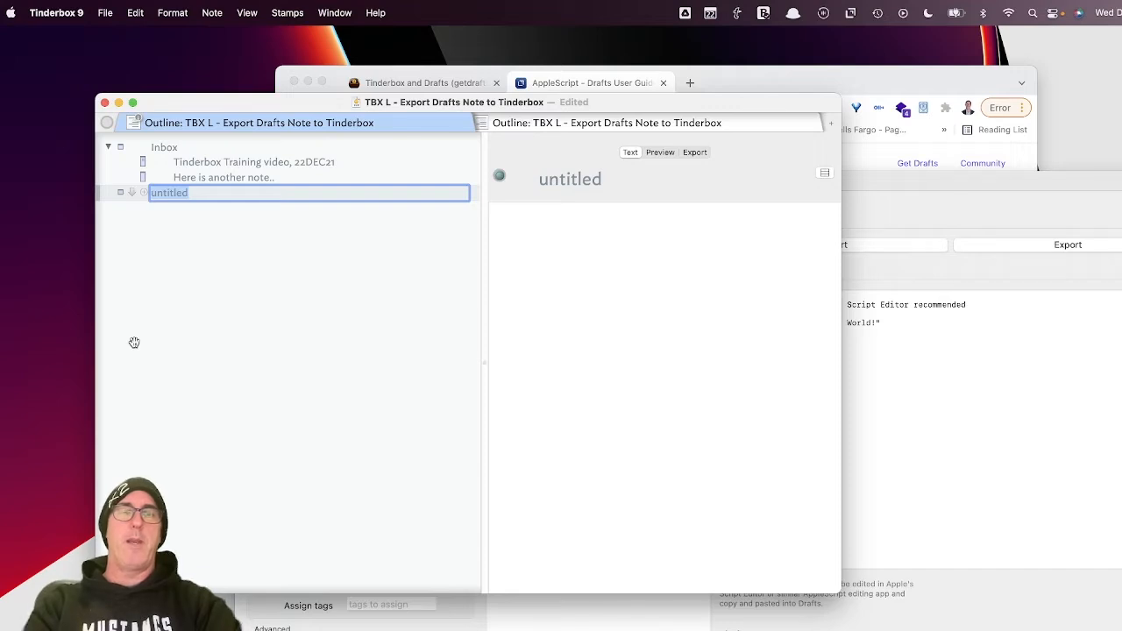
{"action": "type", "text": "Applie S"}
{"action": "key", "text": "BackSpace"}
{"action": "key", "text": "BackSpace"}
{"action": "key", "text": "BackSpace"}
{"action": "key", "text": "BackSpace"}
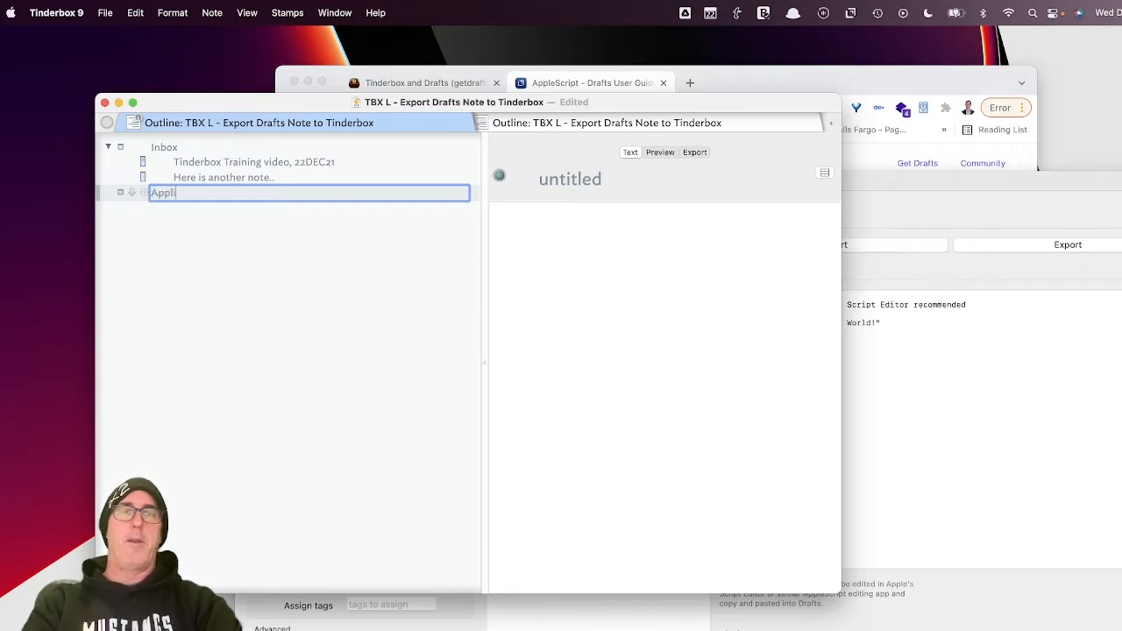
{"action": "type", "text": "e"}
{"action": "key", "text": "BackSpace"}
{"action": "key", "text": "BackSpace"}
{"action": "key", "text": "BackSpace"}
{"action": "key", "text": "BackSpace"}
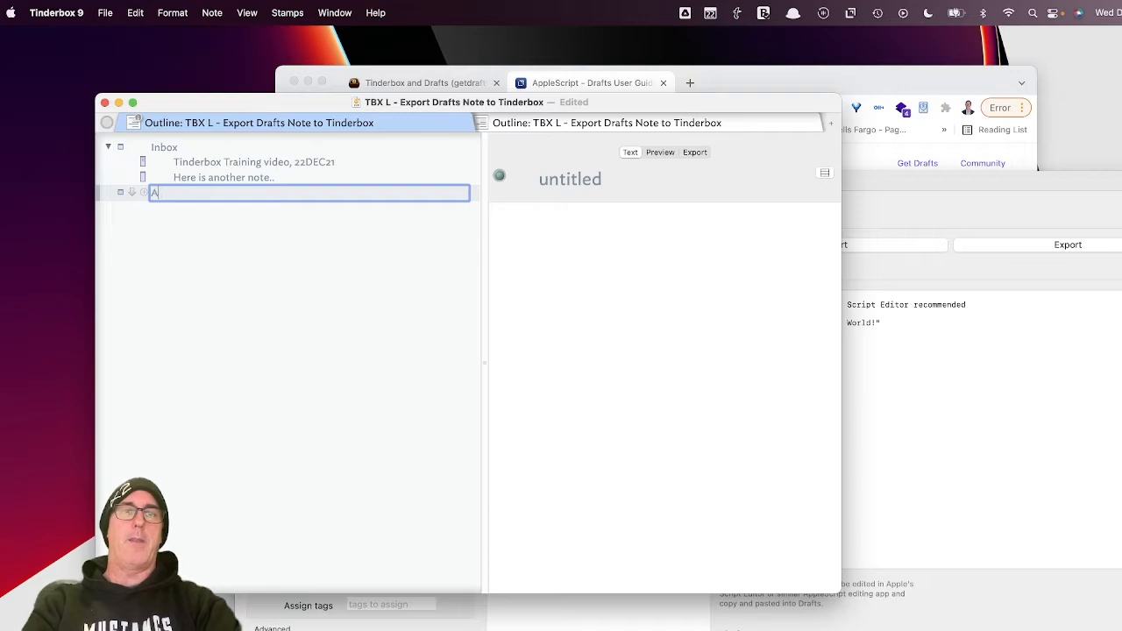
{"action": "type", "text": "pple Script f"}
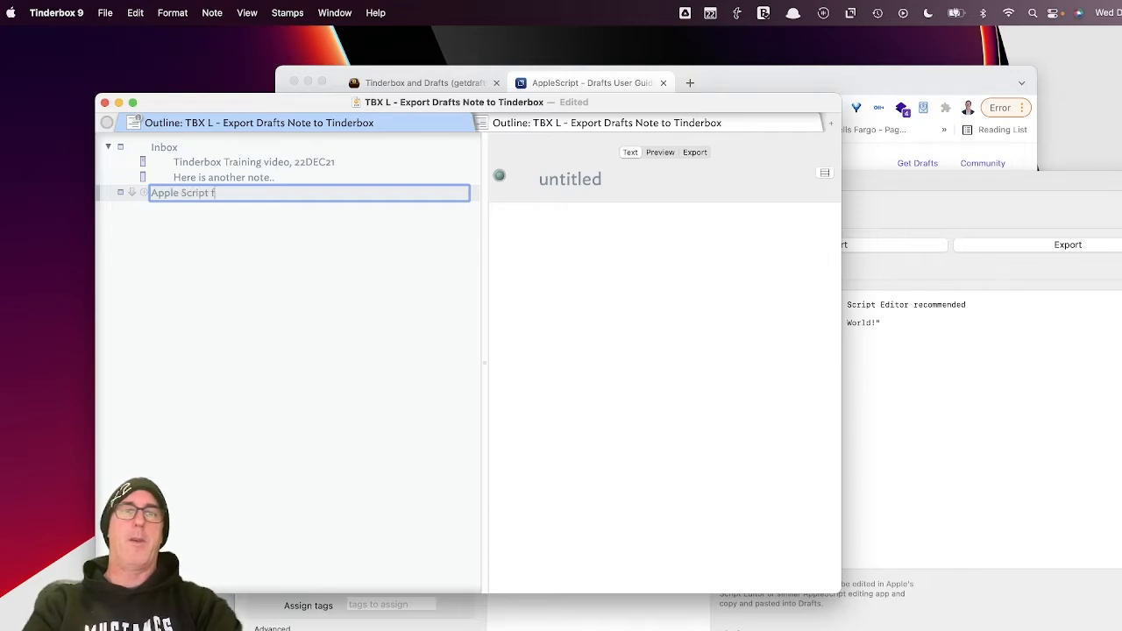
{"action": "type", "text": "or Draft"}
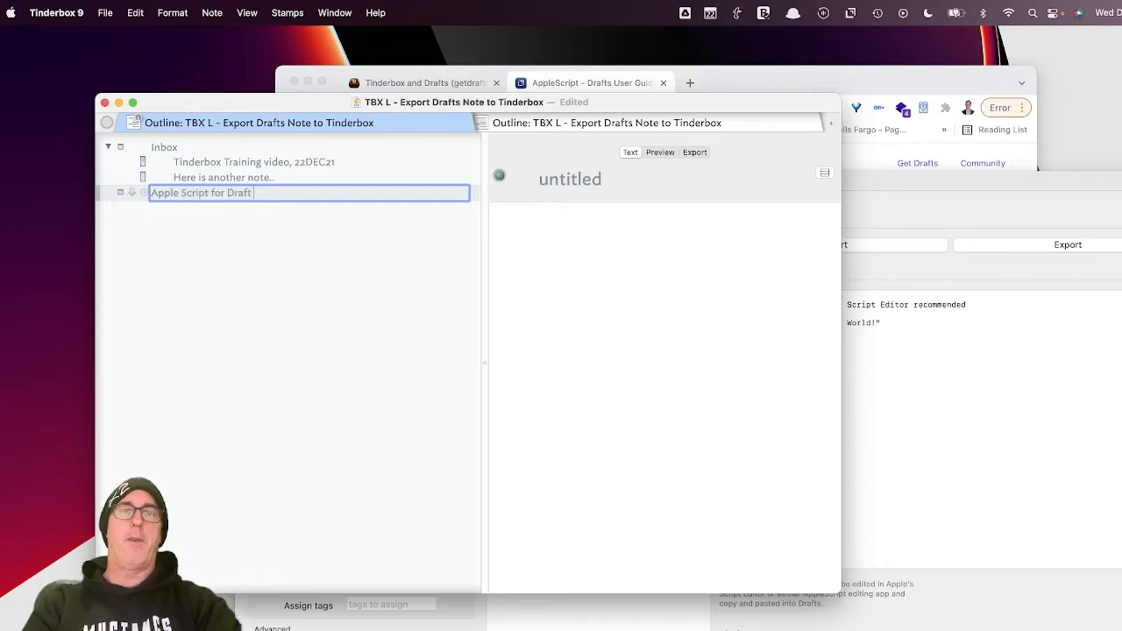
{"action": "type", "text": "s file"}
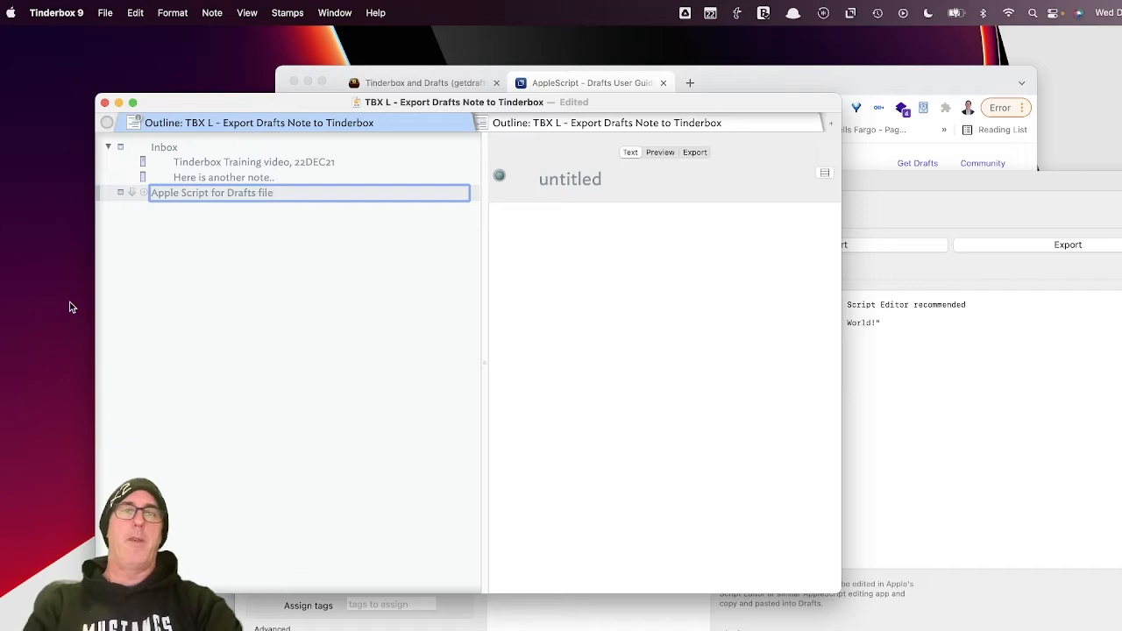
{"action": "key", "text": "BackSpace"}
{"action": "key", "text": "BackSpace"}
{"action": "key", "text": "BackSpace"}
{"action": "key", "text": "BackSpace"}
{"action": "type", "text": "FIle"}
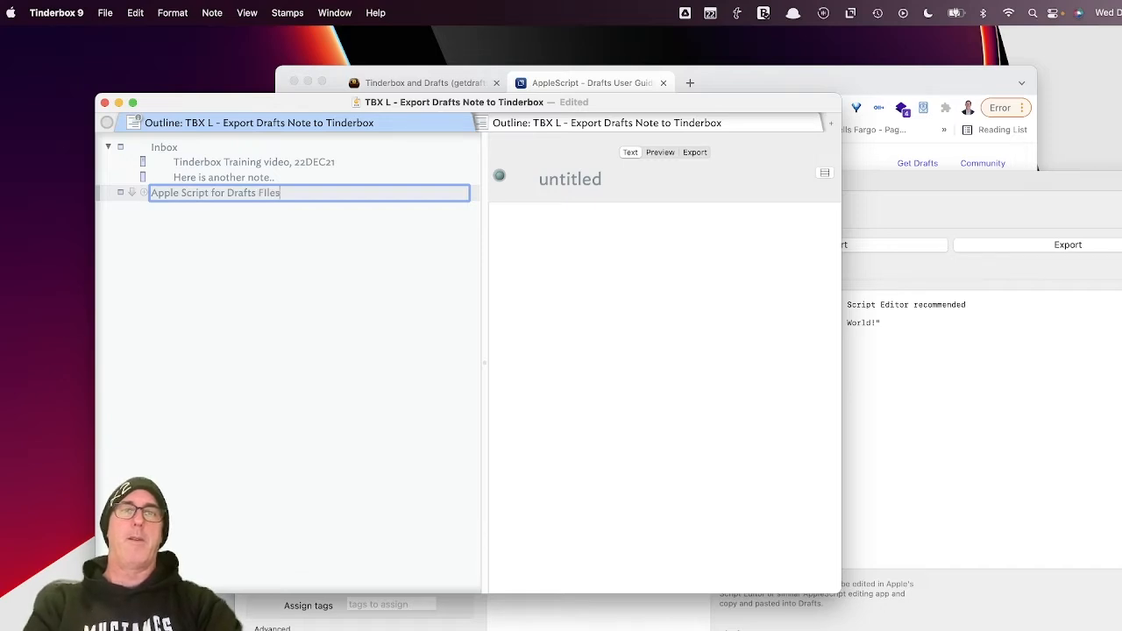
Paste the copied Drafts export AppleScript into the new note's text
{"action": "left_click", "coordinate": [611, 430]}
{"action": "key", "text": "super+v"}
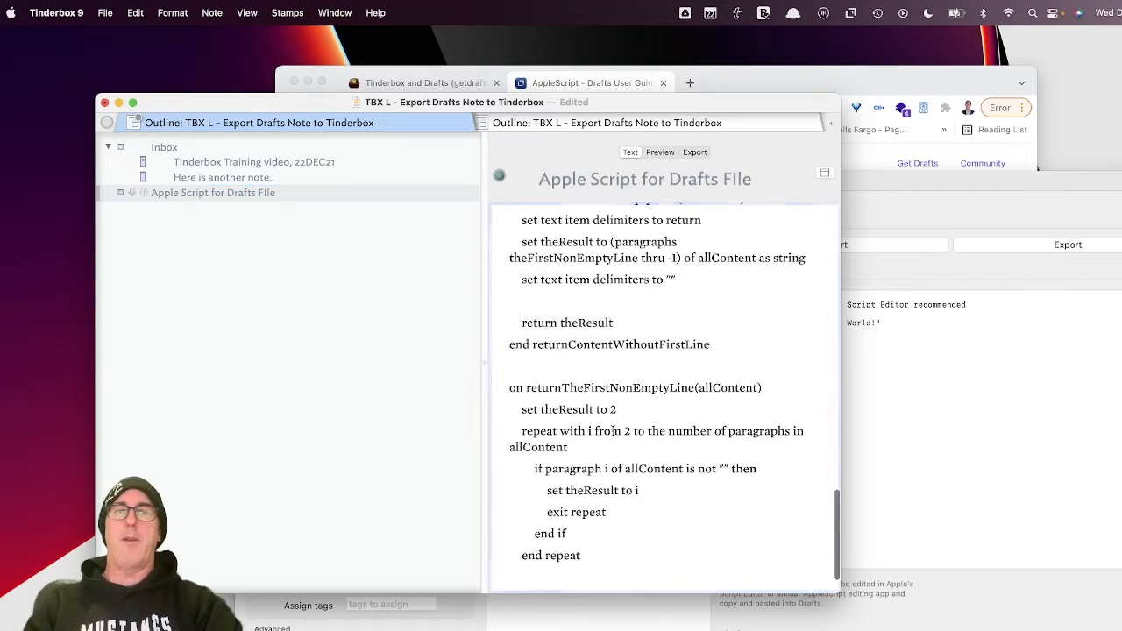
{"action": "scroll", "coordinate": [619, 431], "scroll_direction": "up", "scroll_amount": 15}
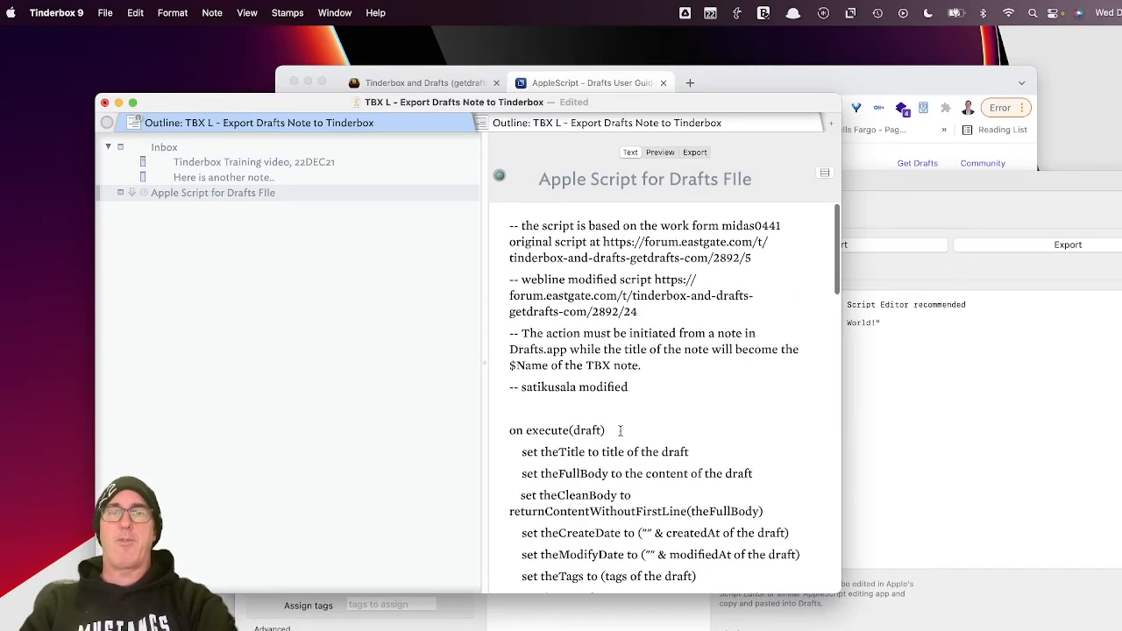
In Drafts, replace the Run AppleScript step's entire placeholder script with the copied export AppleScript
{"action": "left_click", "coordinate": [1063, 466]}
{"action": "left_click_drag", "start_coordinate": [1063, 466], "coordinate": [710, 260]}
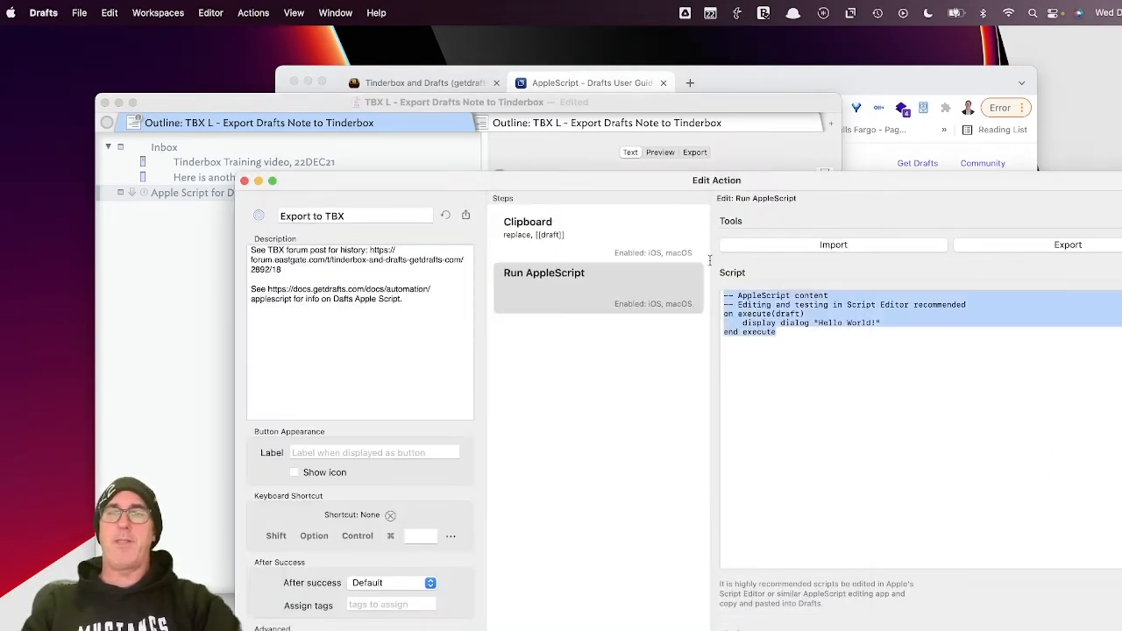
{"action": "key", "text": "super+v"}
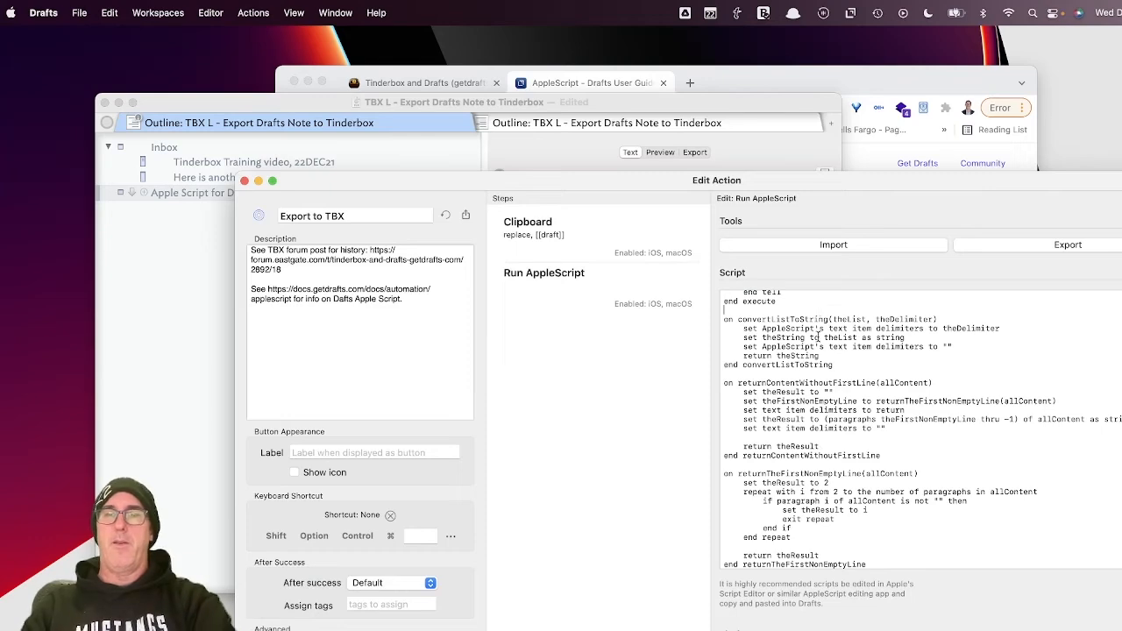
Close the action editor and the action groups manager, and select the Export to TBX action in the main action list
{"action": "scroll", "coordinate": [817, 337], "scroll_direction": "up", "scroll_amount": 10}
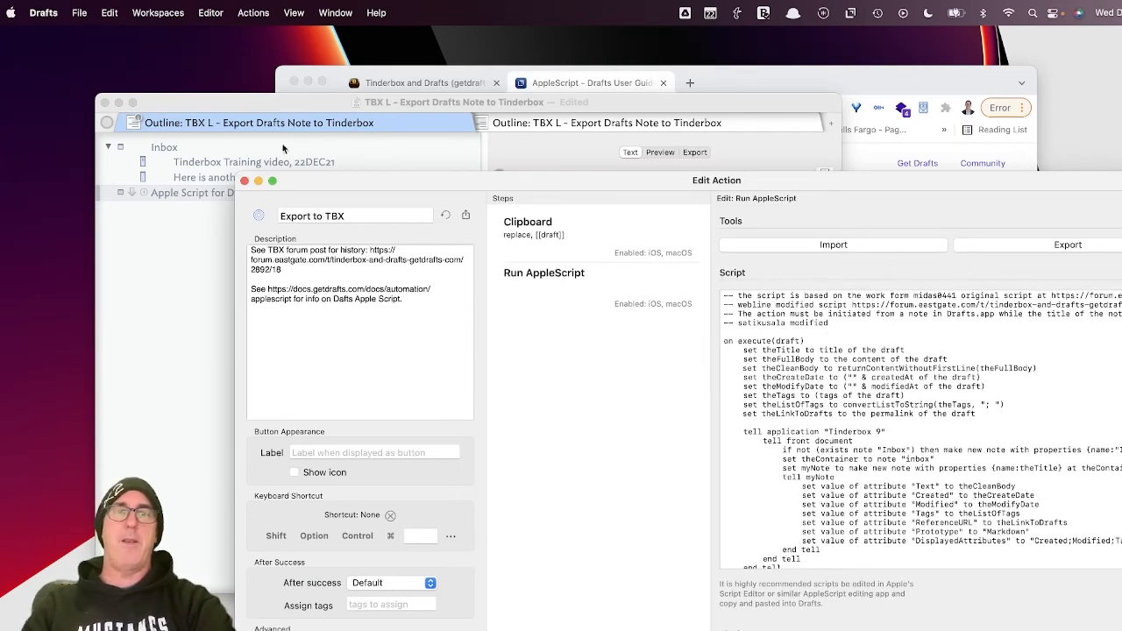
{"action": "left_click", "coordinate": [245, 181]}
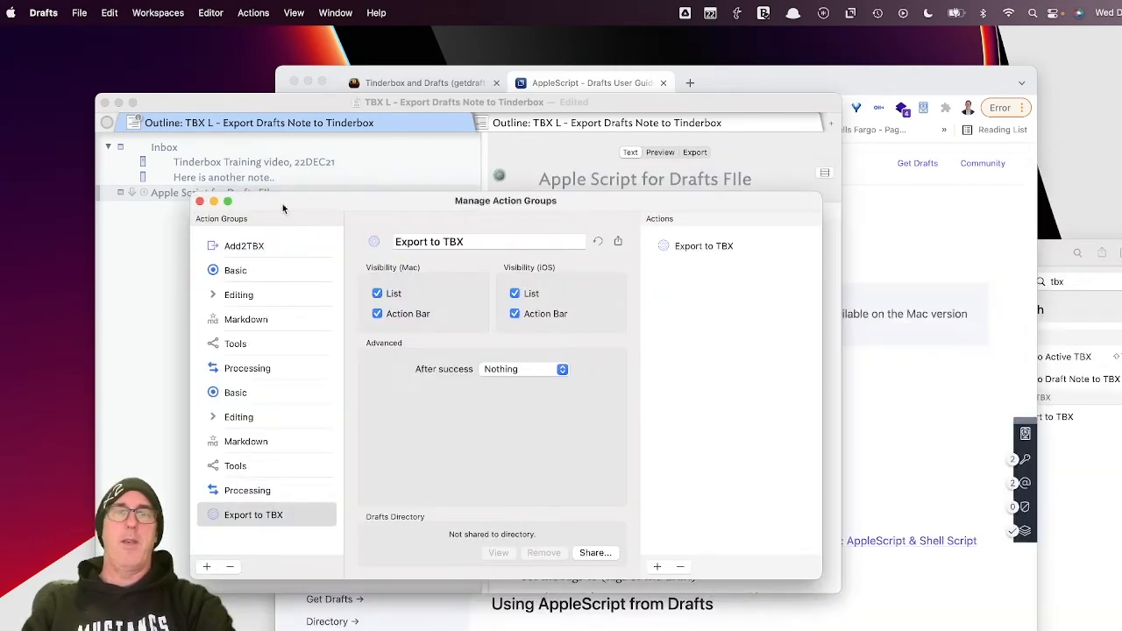
{"action": "left_click", "coordinate": [200, 200]}
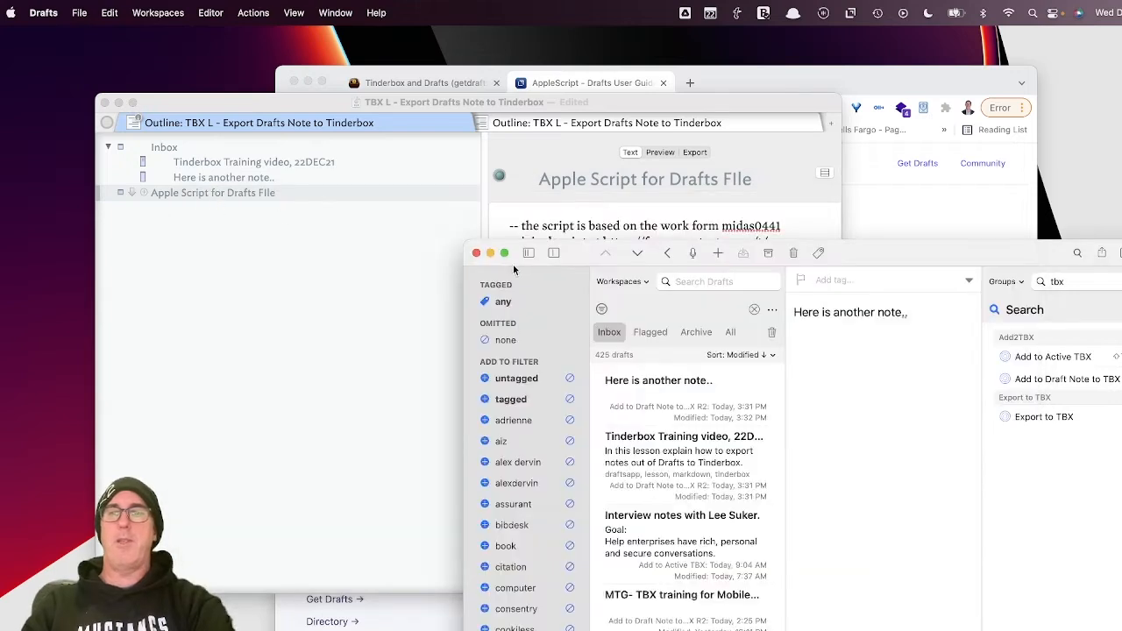
{"action": "left_click", "coordinate": [1037, 419]}
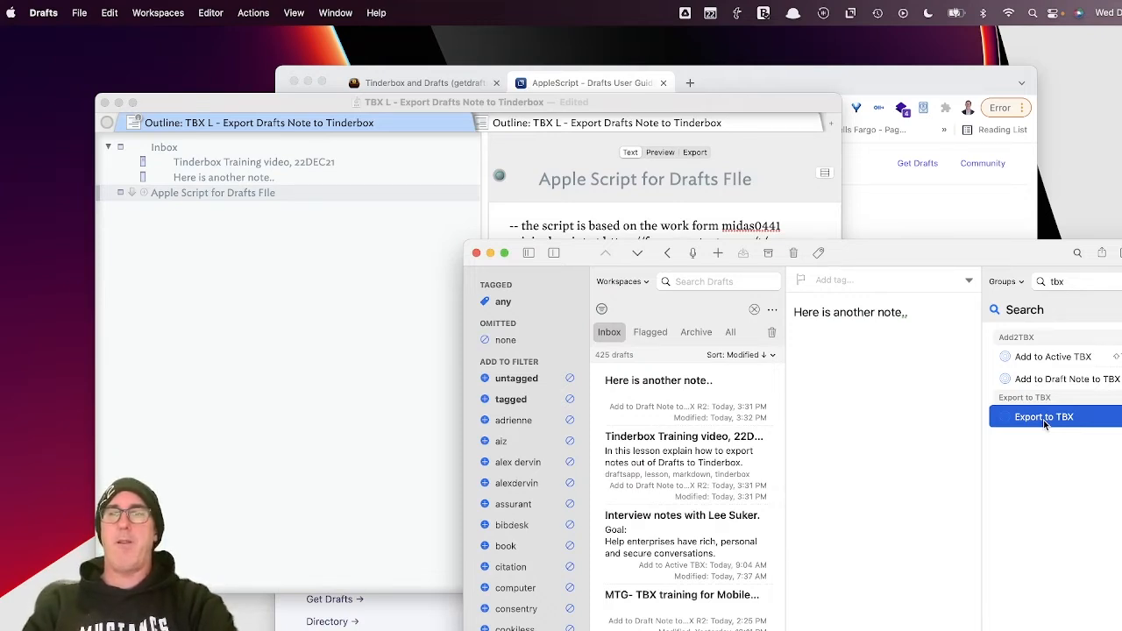
Create a new draft with the first line "Let's test out our new note." followed by a blank line
{"action": "left_click", "coordinate": [717, 252]}
{"action": "type", "text": "Let's "}
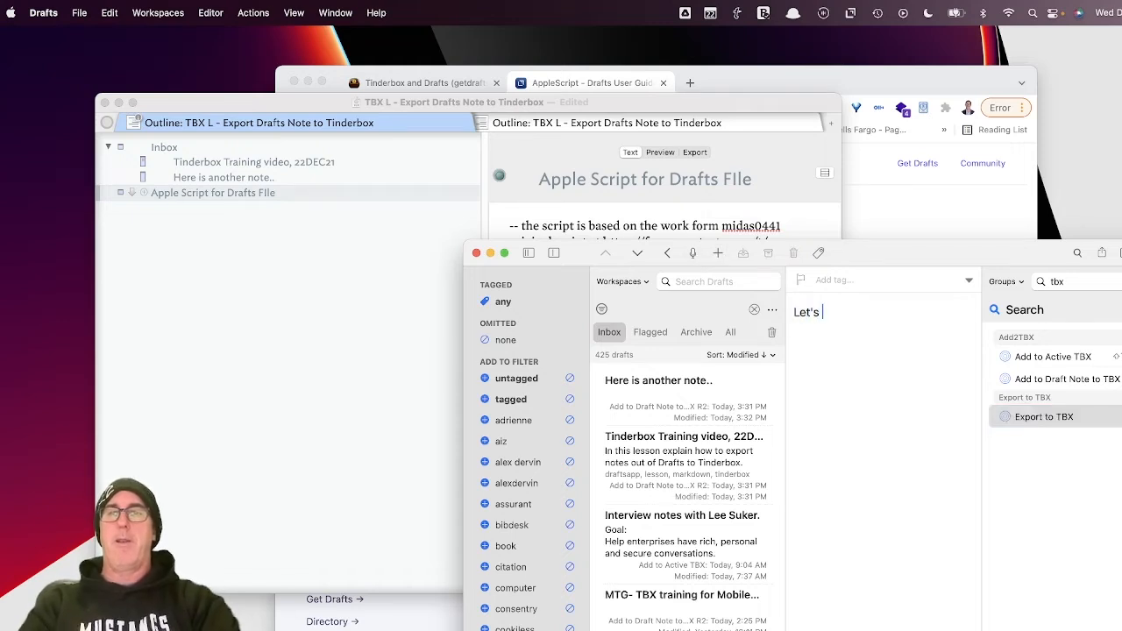
{"action": "type", "text": "test out our new "}
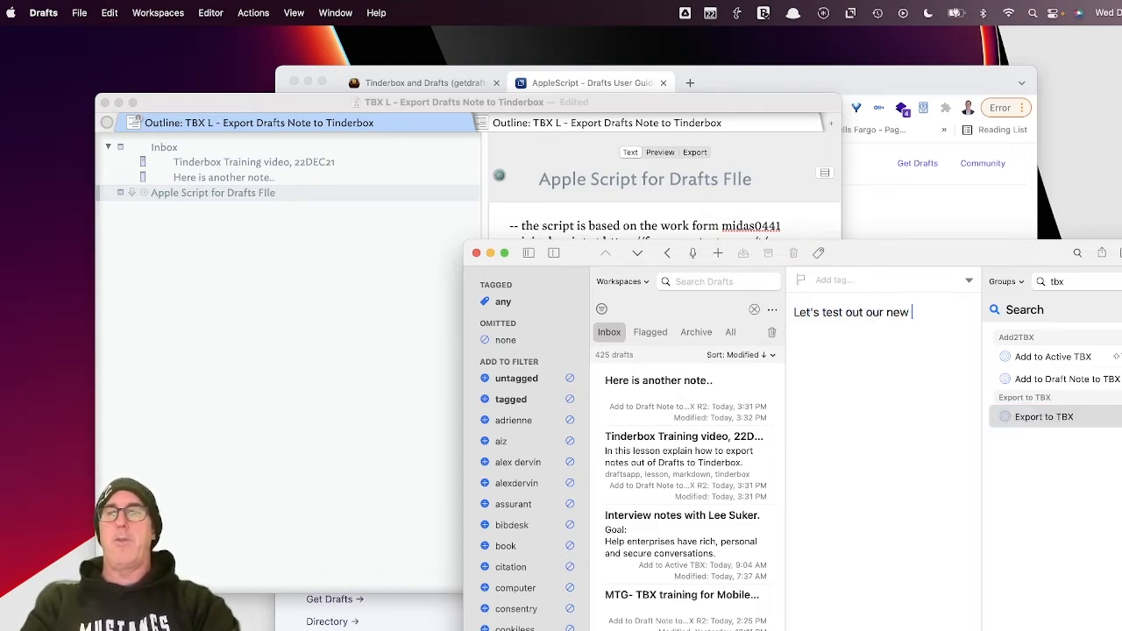
{"action": "type", "text": "note."}
{"action": "key", "text": "Return"}
{"action": "key", "text": "Return"}
Write the body text "This is great." below the new draft's first line
{"action": "type", "text": "This is "}
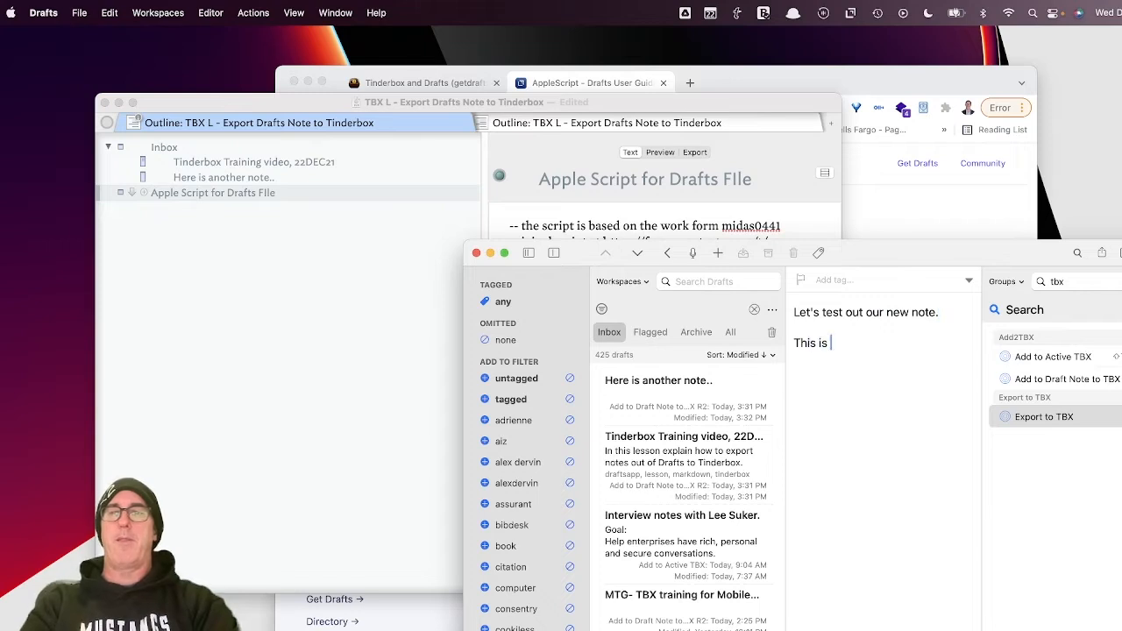
{"action": "type", "text": "great"}
{"action": "key", "text": "BackSpace"}
{"action": "key", "text": "BackSpace"}
{"action": "key", "text": "BackSpace"}
{"action": "key", "text": "BackSpace"}
{"action": "key", "text": "BackSpace"}
{"action": "key", "text": "BackSpace"}
{"action": "key", "text": "BackSpace"}
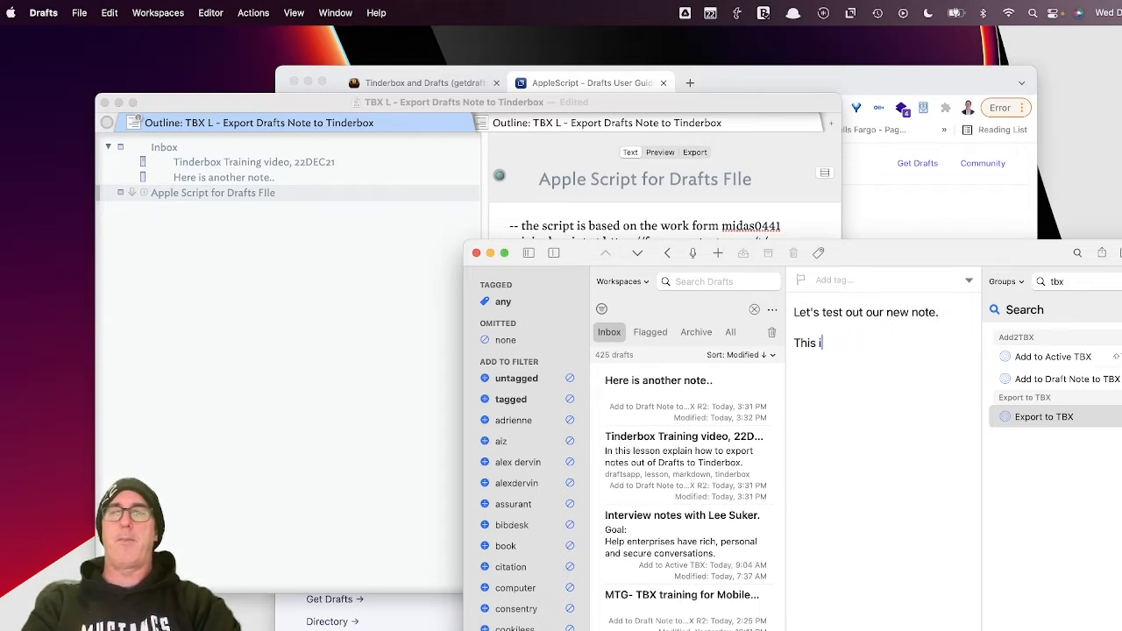
{"action": "type", "text": "s gera"}
{"action": "key", "text": "BackSpace"}
{"action": "key", "text": "BackSpace"}
{"action": "key", "text": "BackSpace"}
{"action": "type", "text": "r"}
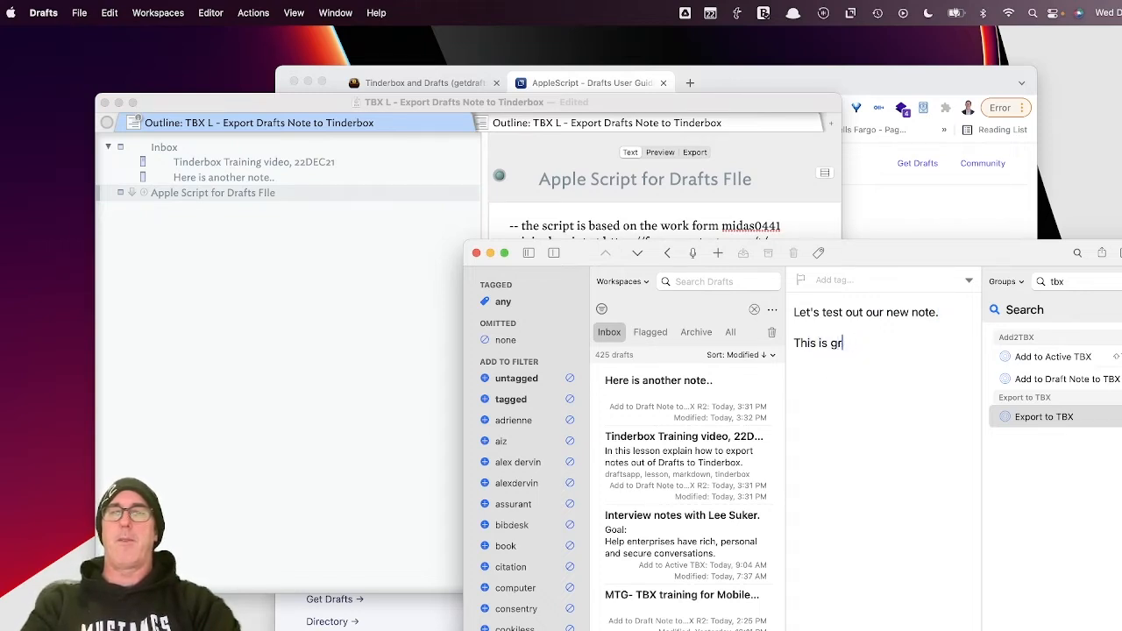
{"action": "type", "text": "eat."}
Assign the tags "tinderbox" and "draftsapp" to the new draft
{"action": "left_click", "coordinate": [817, 280]}
{"action": "type", "text": "t"}
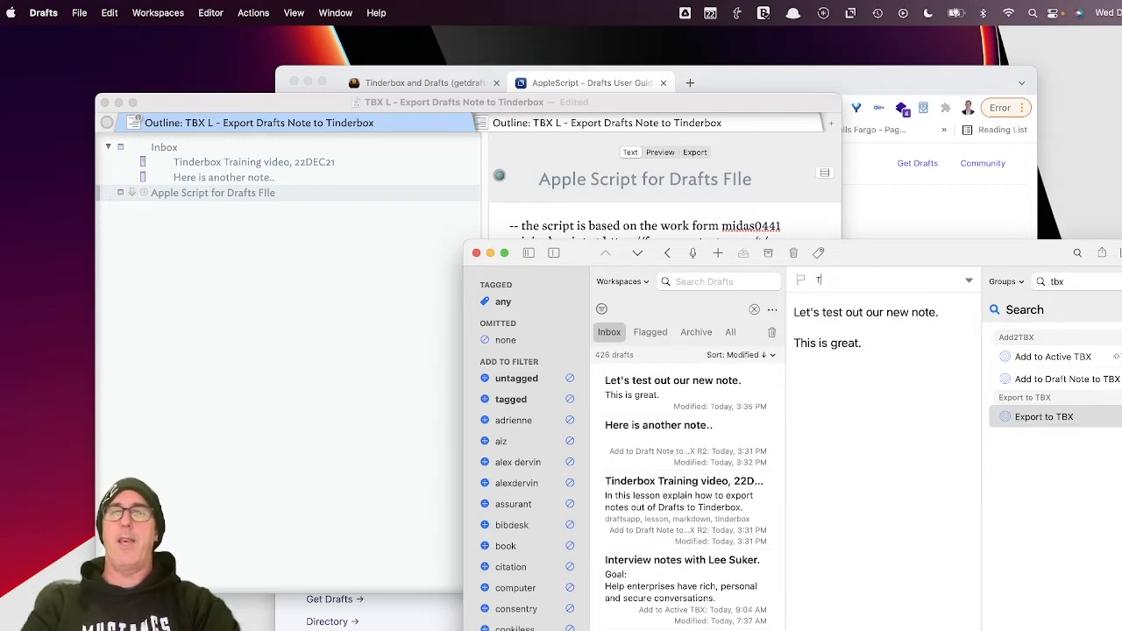
{"action": "key", "text": "BackSpace"}
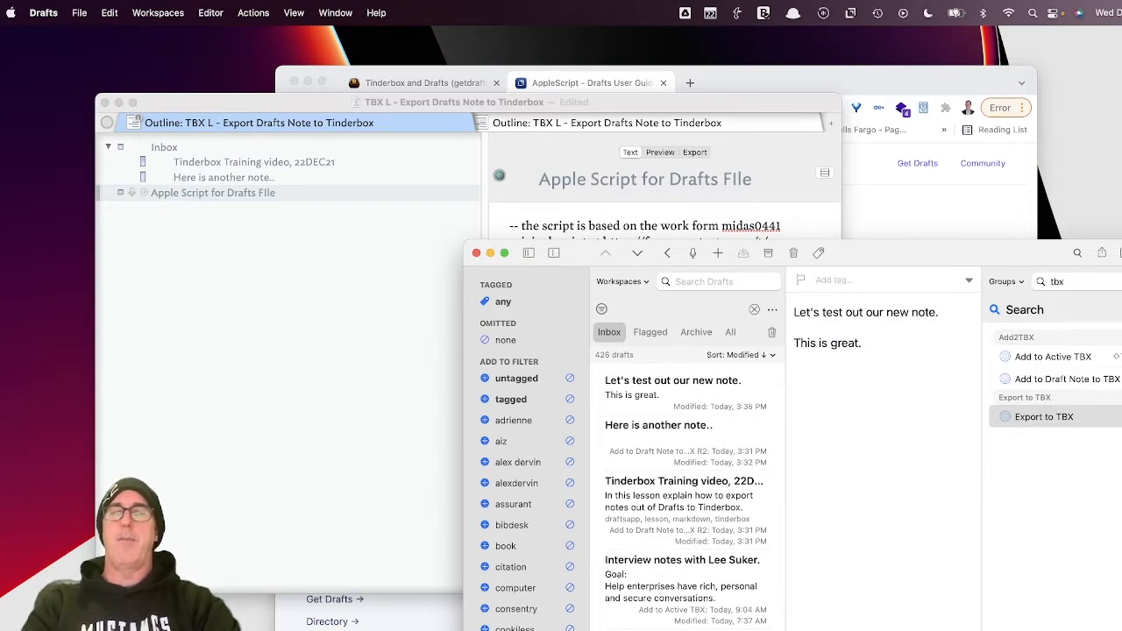
{"action": "type", "text": "tinderbox"}
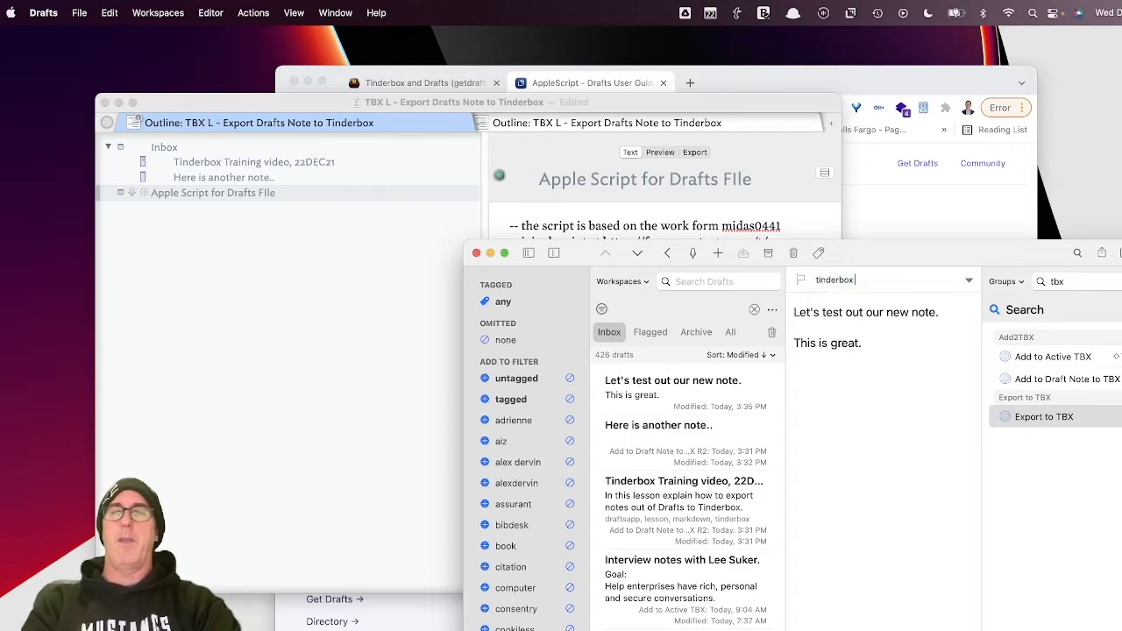
{"action": "key", "text": "Return"}
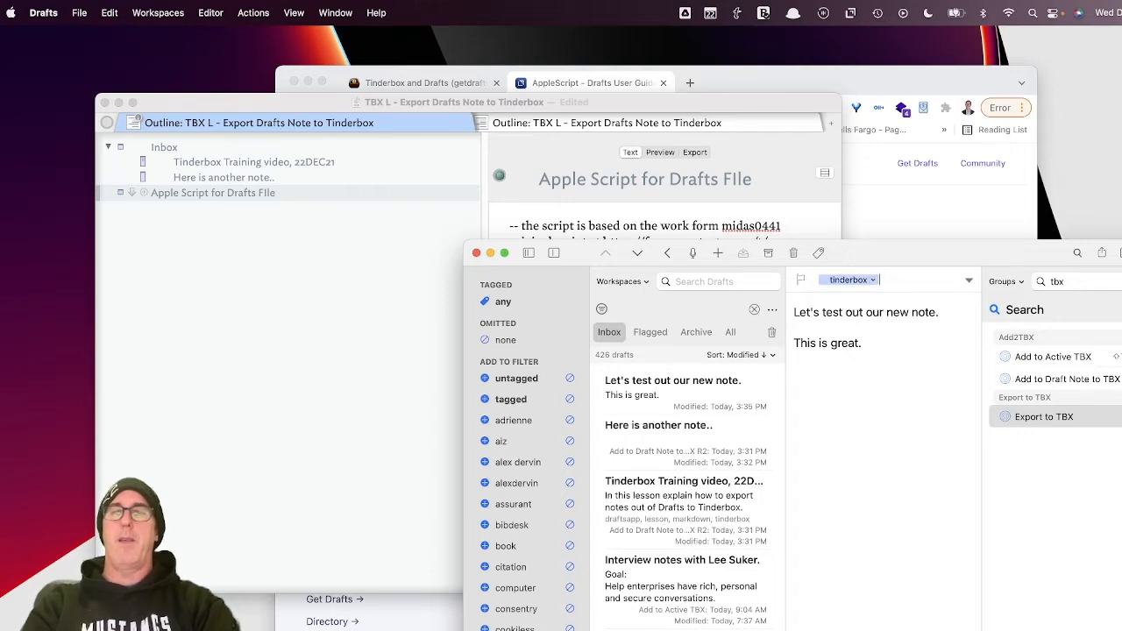
{"action": "type", "text": "draftsapp"}
{"action": "key", "text": "Return"}
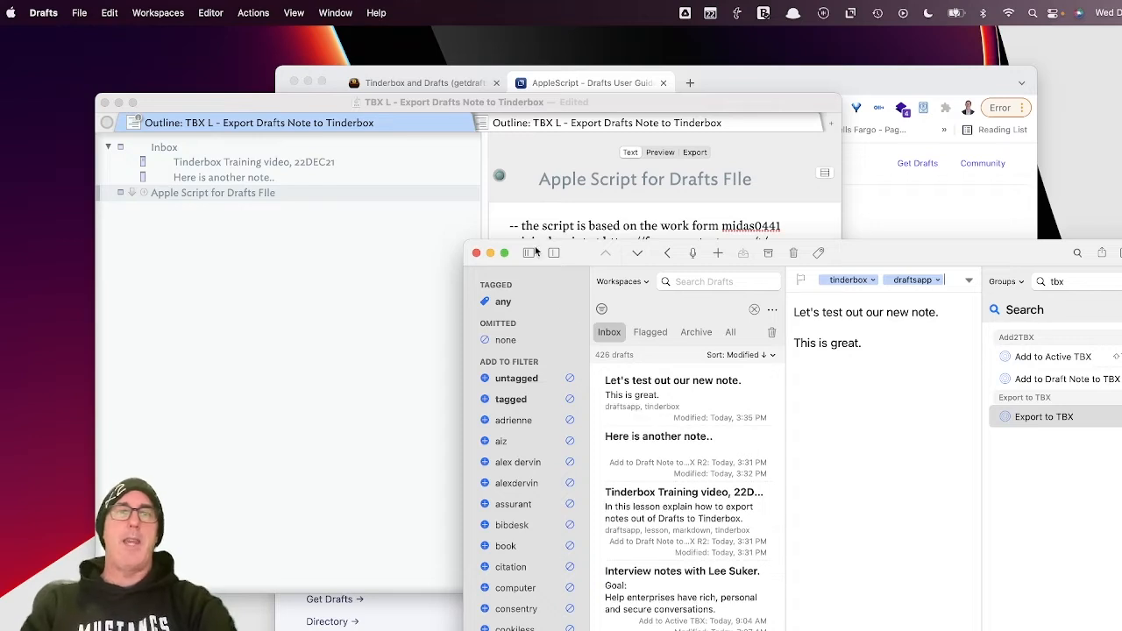
Run the Export to TBX action on the draft and open the exported note in Tinderbox
{"action": "left_click", "coordinate": [1043, 418]}
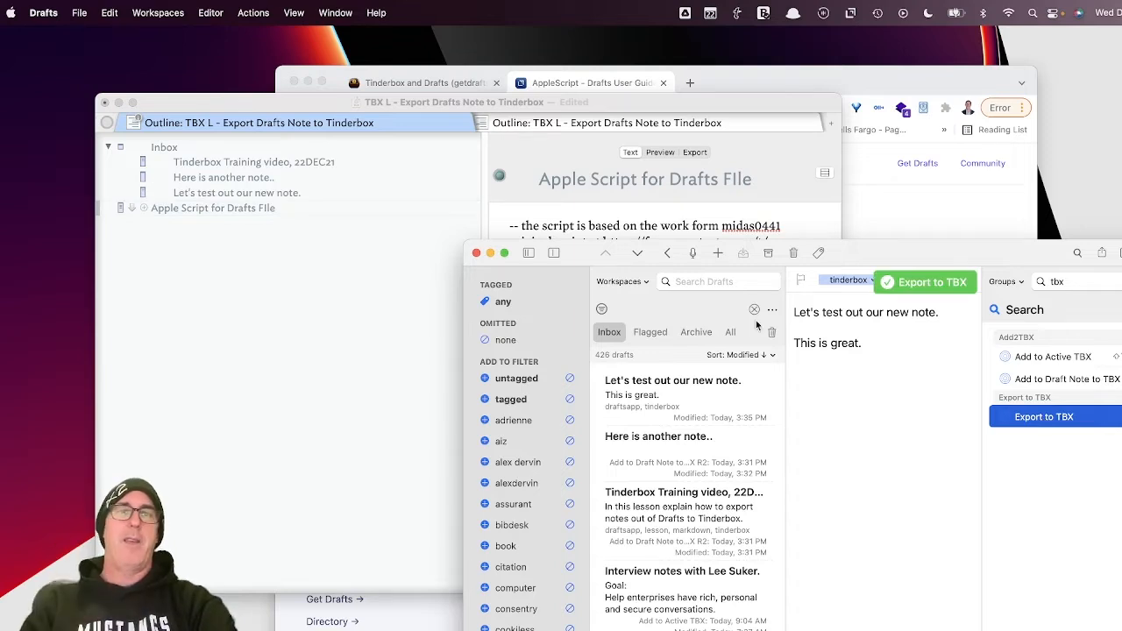
{"action": "left_click", "coordinate": [284, 194]}
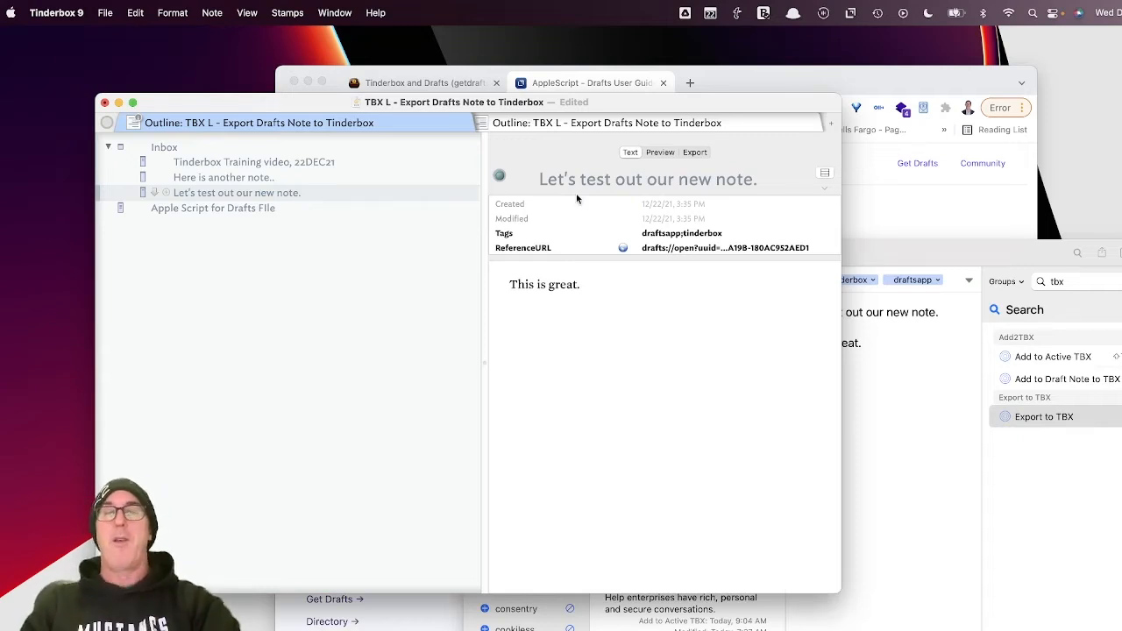
Switch back to Drafts and try to open the Export to TBX group in the action groups manager
{"action": "left_click", "coordinate": [893, 355]}
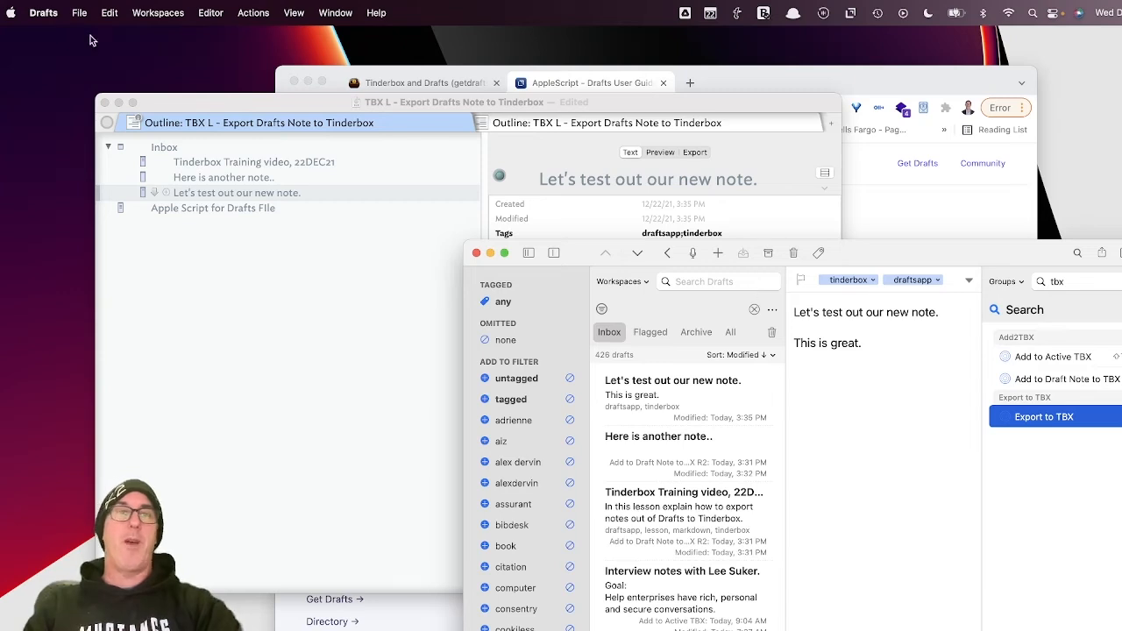
{"action": "left_click", "coordinate": [248, 13]}
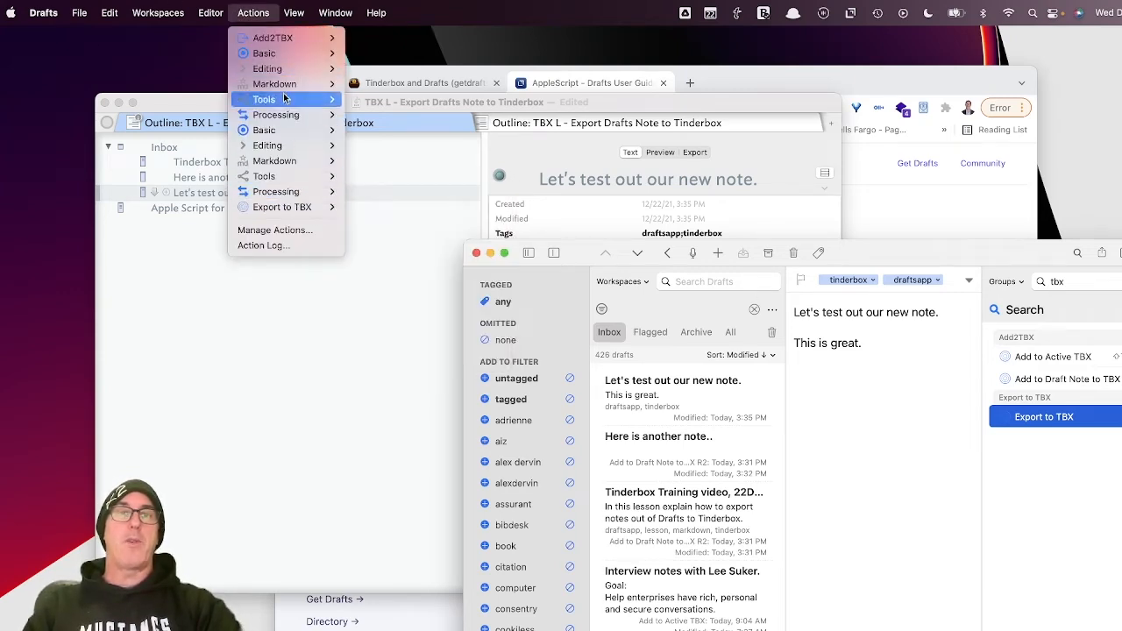
{"action": "left_click", "coordinate": [269, 231]}
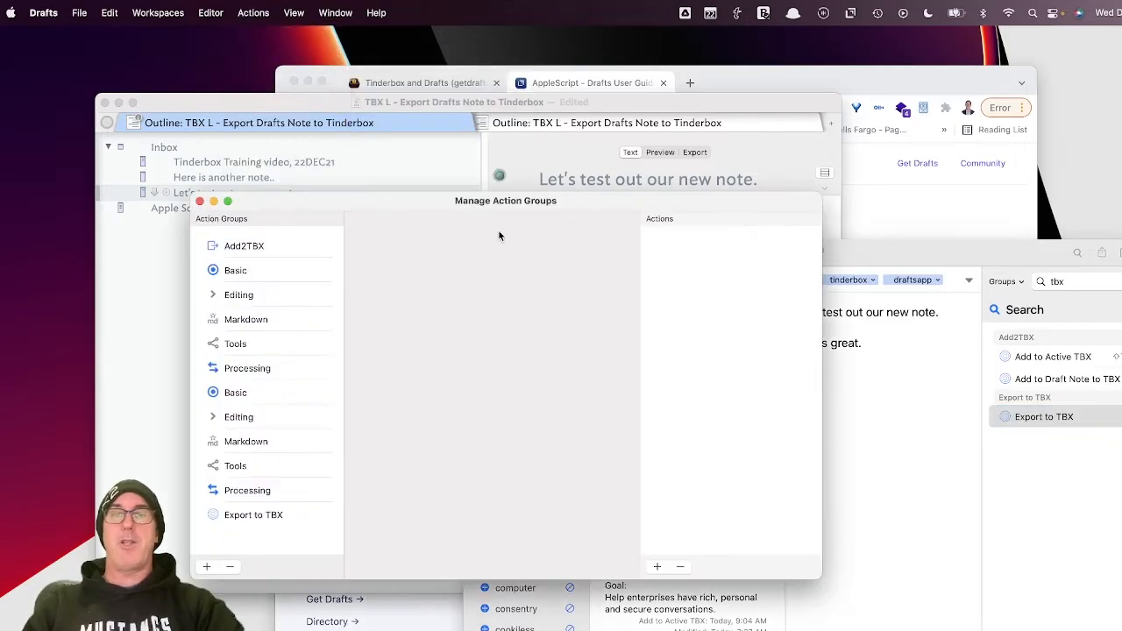
{"action": "left_click", "coordinate": [248, 250]}
{"action": "left_click", "coordinate": [249, 517]}
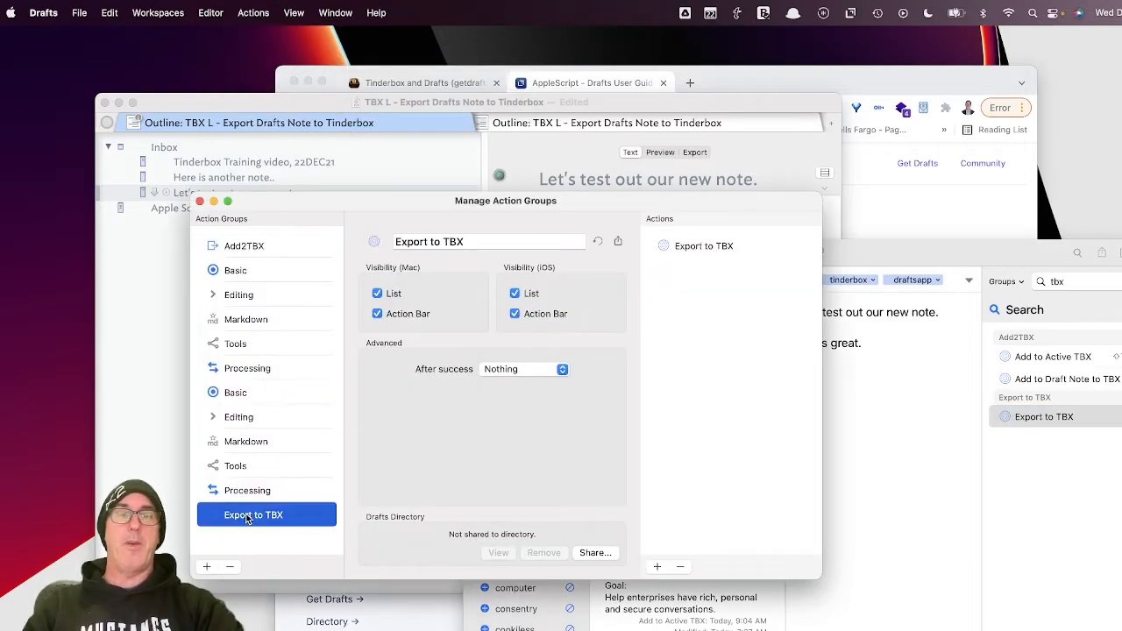
{"action": "key", "text": "super+h"}
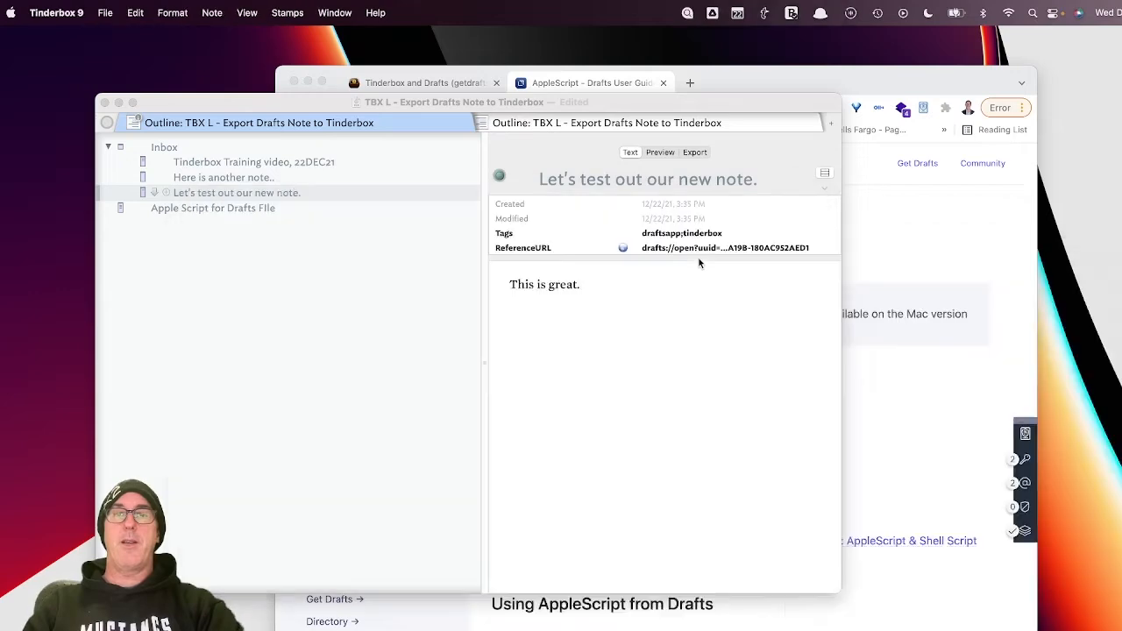
Dismiss the Drafts problem report and relaunch Drafts through a Spotlight search
{"action": "key", "text": "super+space"}
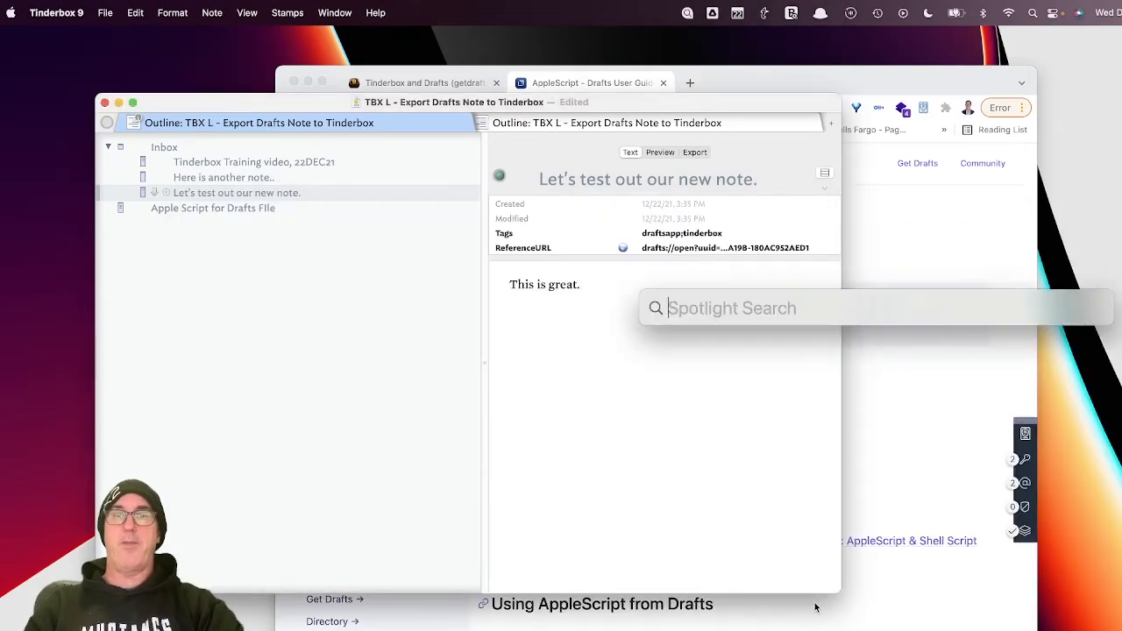
{"action": "type", "text": "draf"}
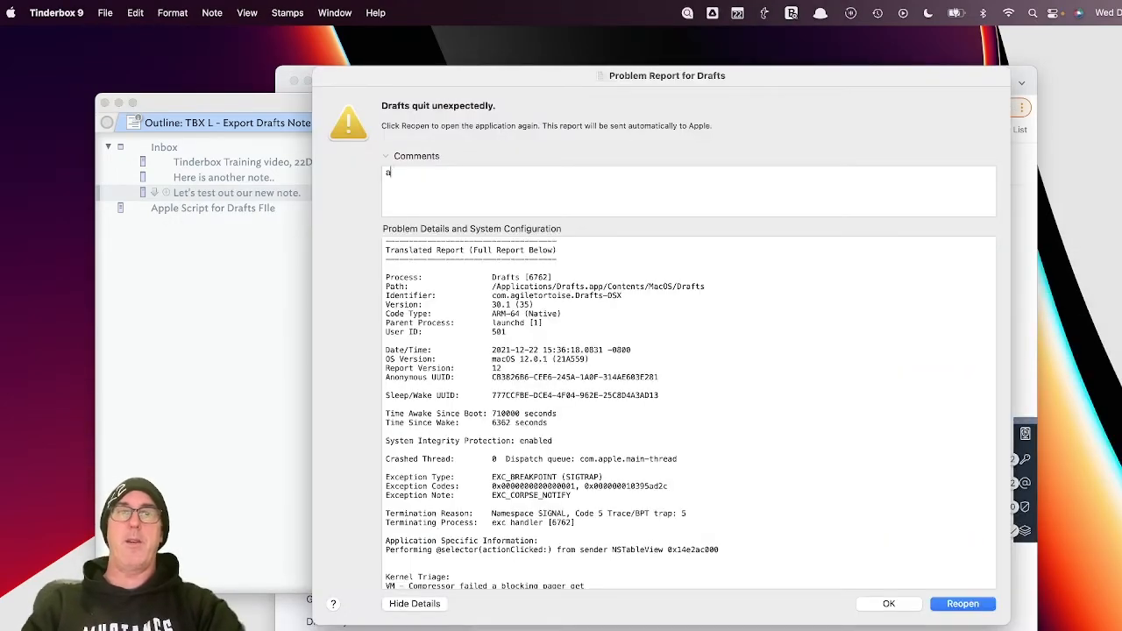
{"action": "left_click", "coordinate": [896, 605]}
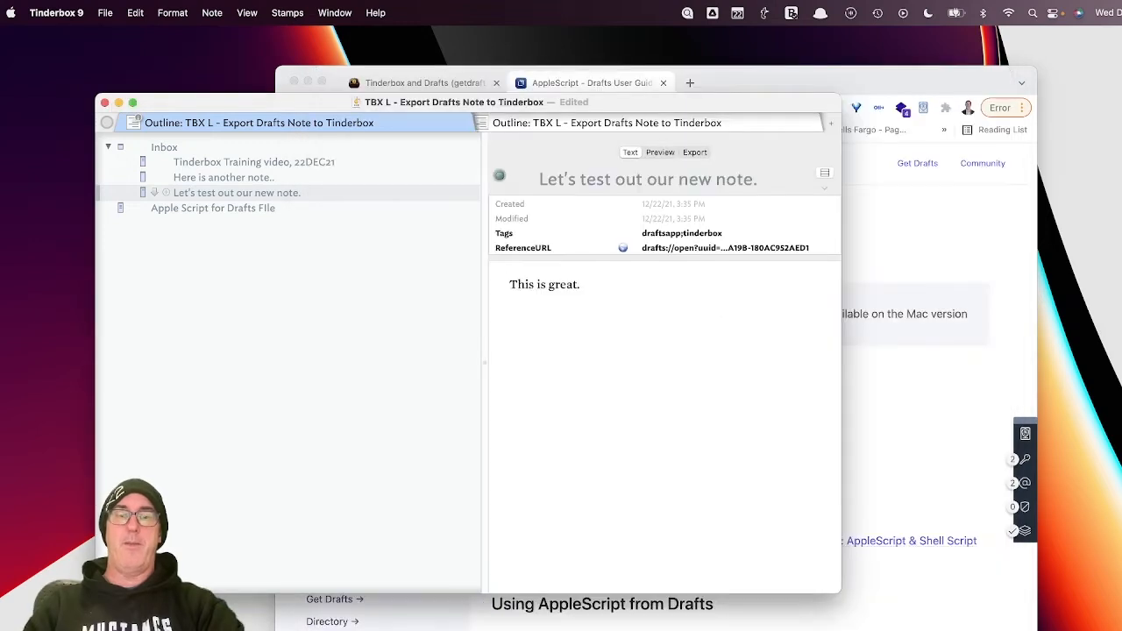
{"action": "key", "text": "super+space"}
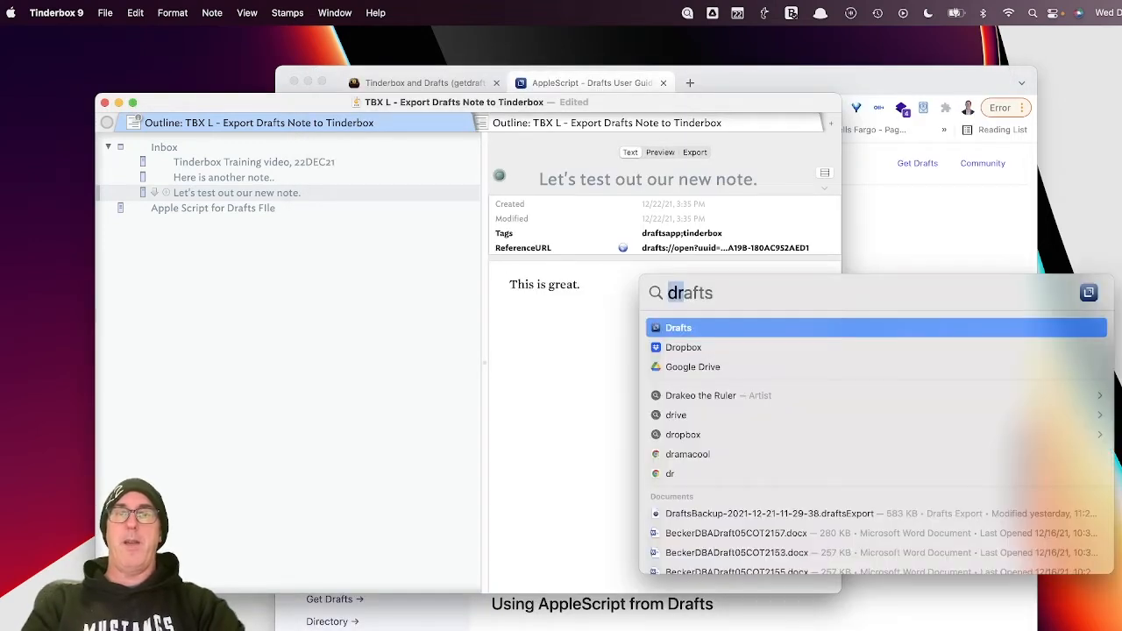
{"action": "key", "text": "Return"}
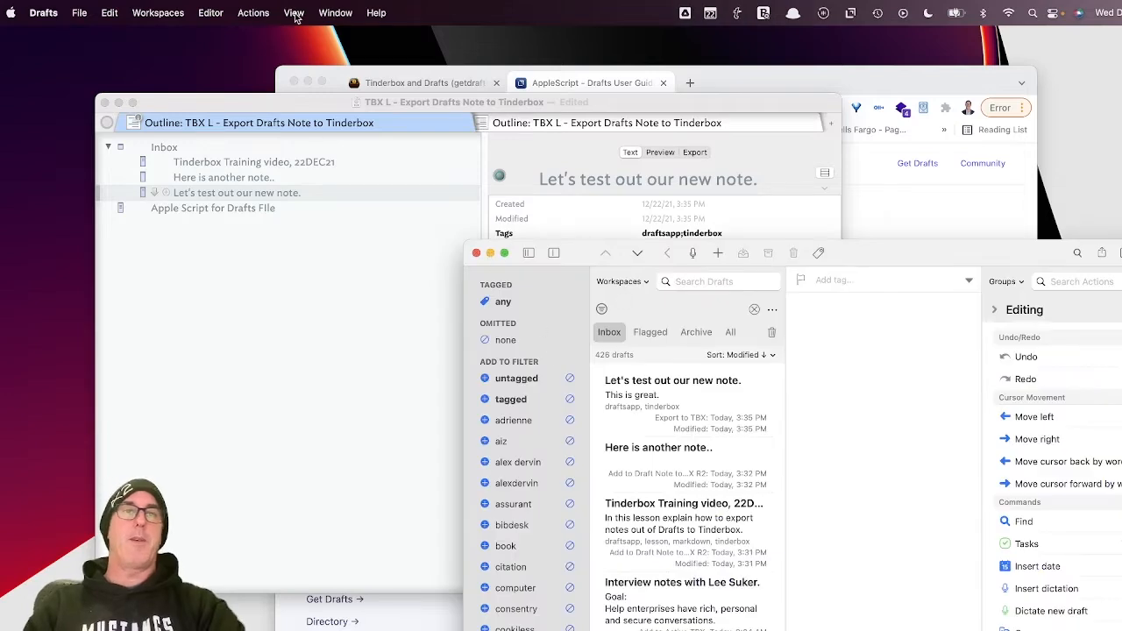
Open the Export to TBX action from its action group for editing and display its Run AppleScript step
{"action": "left_click", "coordinate": [253, 13]}
{"action": "left_click", "coordinate": [259, 232]}
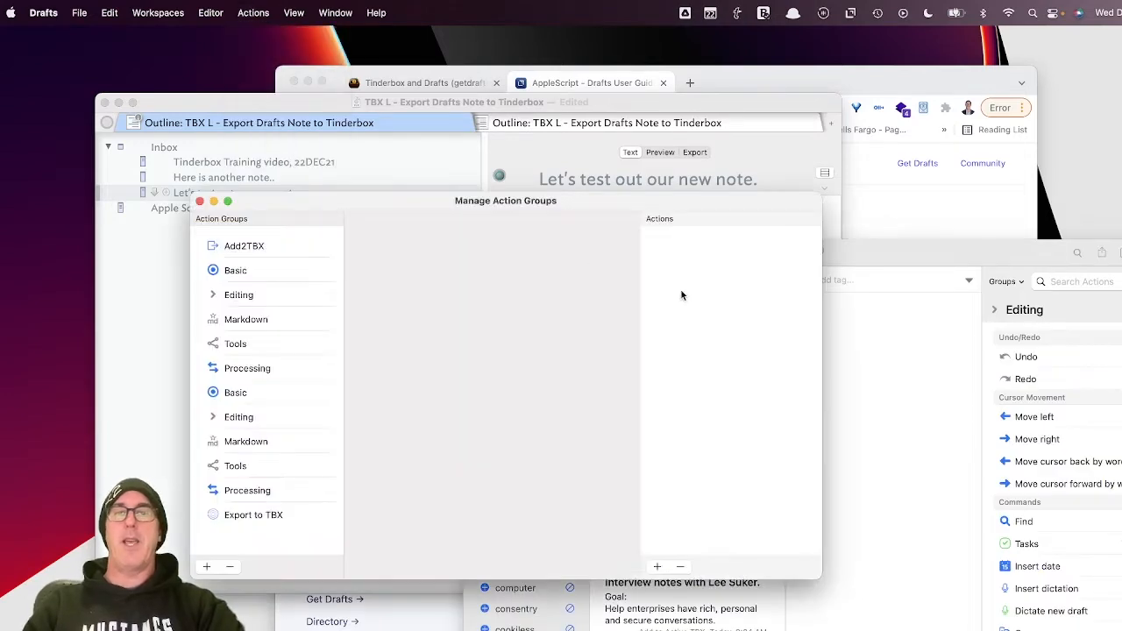
{"action": "left_click", "coordinate": [267, 521]}
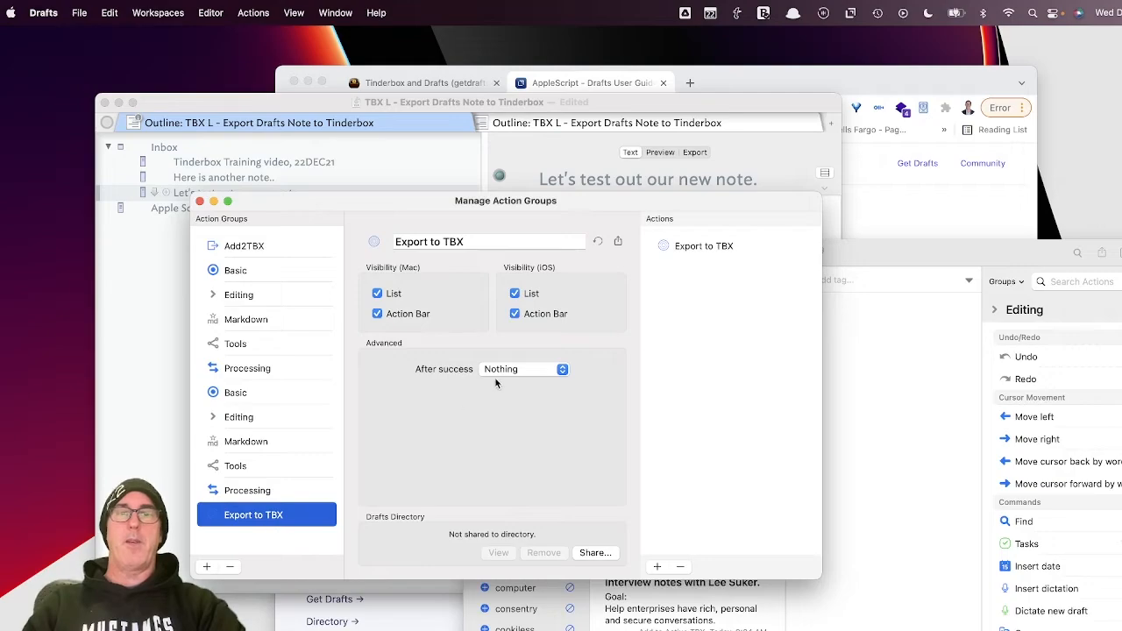
{"action": "double_click", "coordinate": [705, 251]}
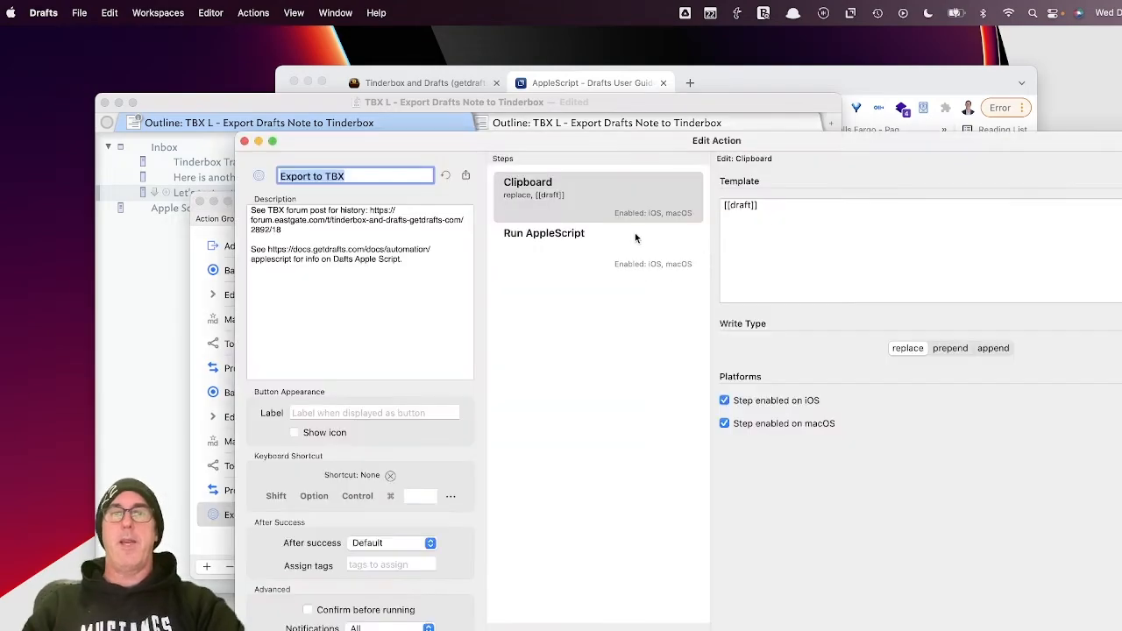
{"action": "left_click", "coordinate": [635, 235]}
Enlarge the action editor window to examine the Run AppleScript step's script, and move the window clear of the action groups manager
{"action": "left_click_drag", "start_coordinate": [718, 141], "coordinate": [429, 35]}
{"action": "double_click", "coordinate": [908, 629]}
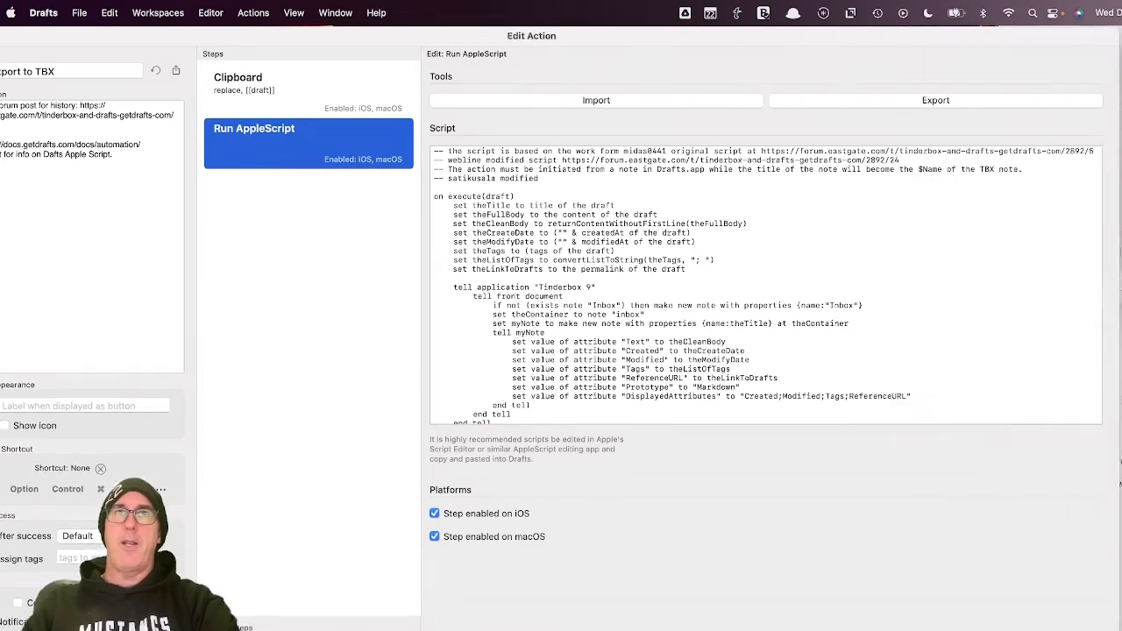
{"action": "scroll", "coordinate": [794, 356], "scroll_direction": "down", "scroll_amount": 10}
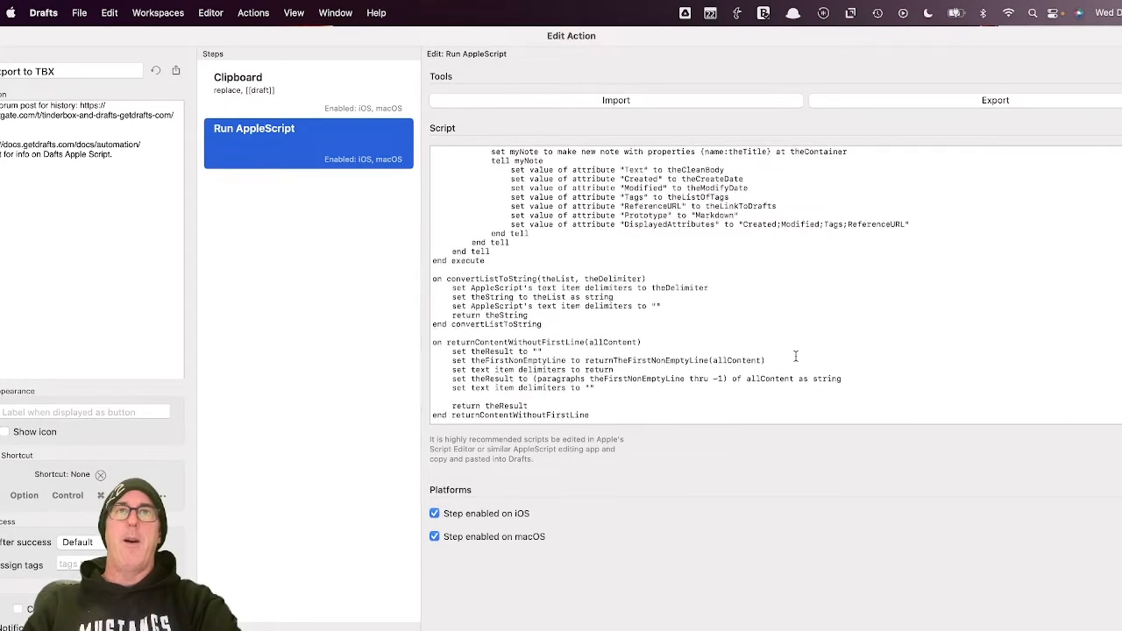
{"action": "scroll", "coordinate": [795, 356], "scroll_direction": "up", "scroll_amount": 10}
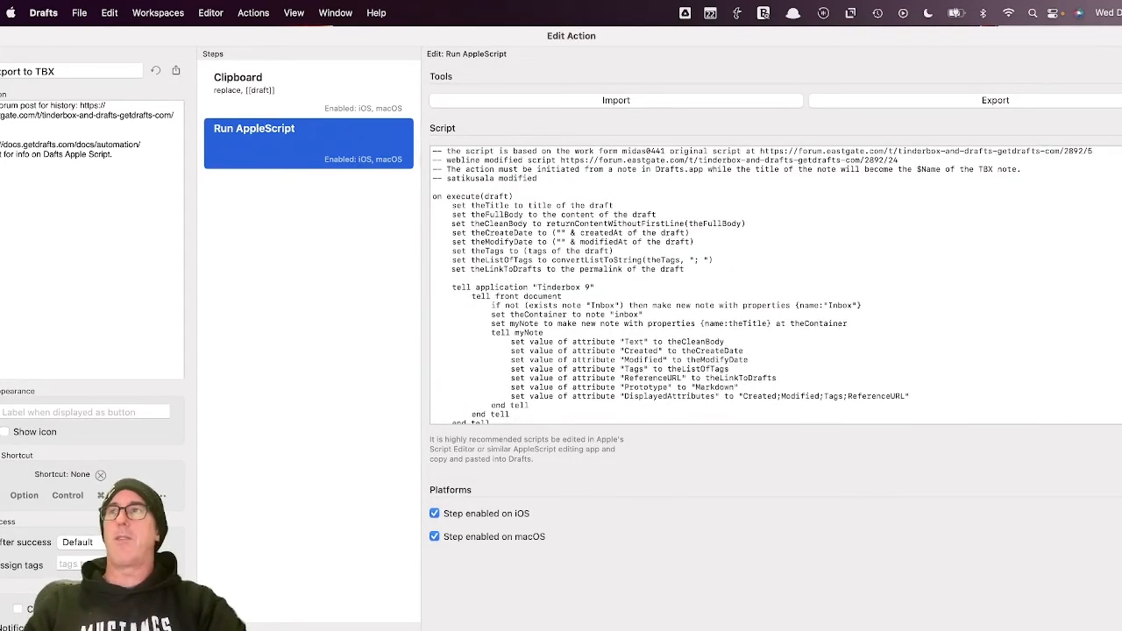
{"action": "key", "text": "super+Tab"}
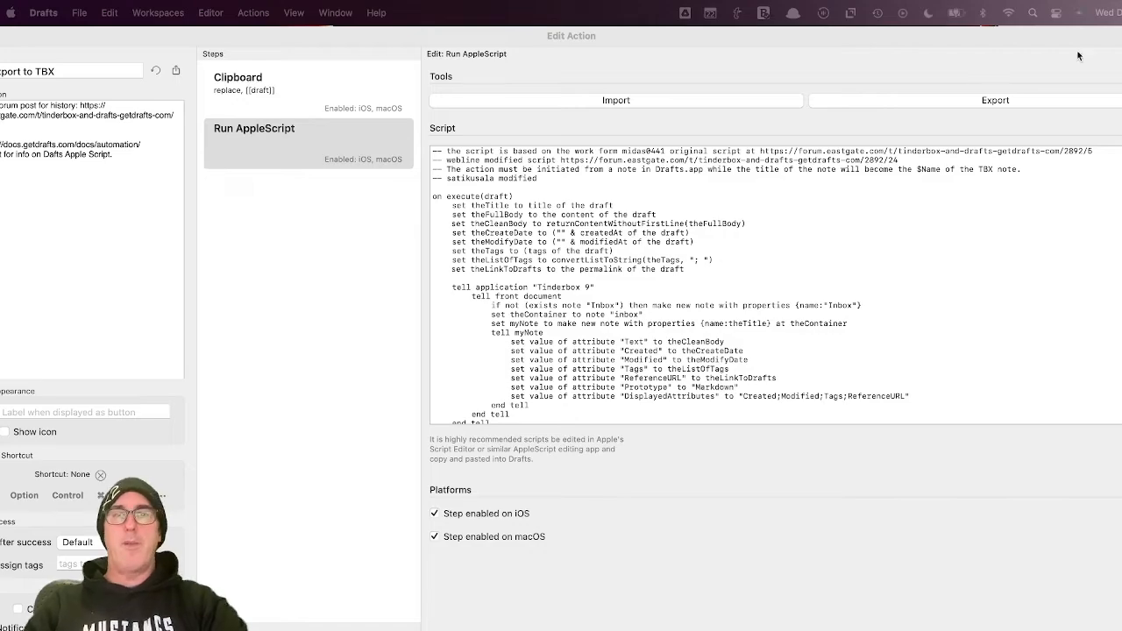
{"action": "scroll", "coordinate": [920, 290], "scroll_direction": "down", "scroll_amount": 8}
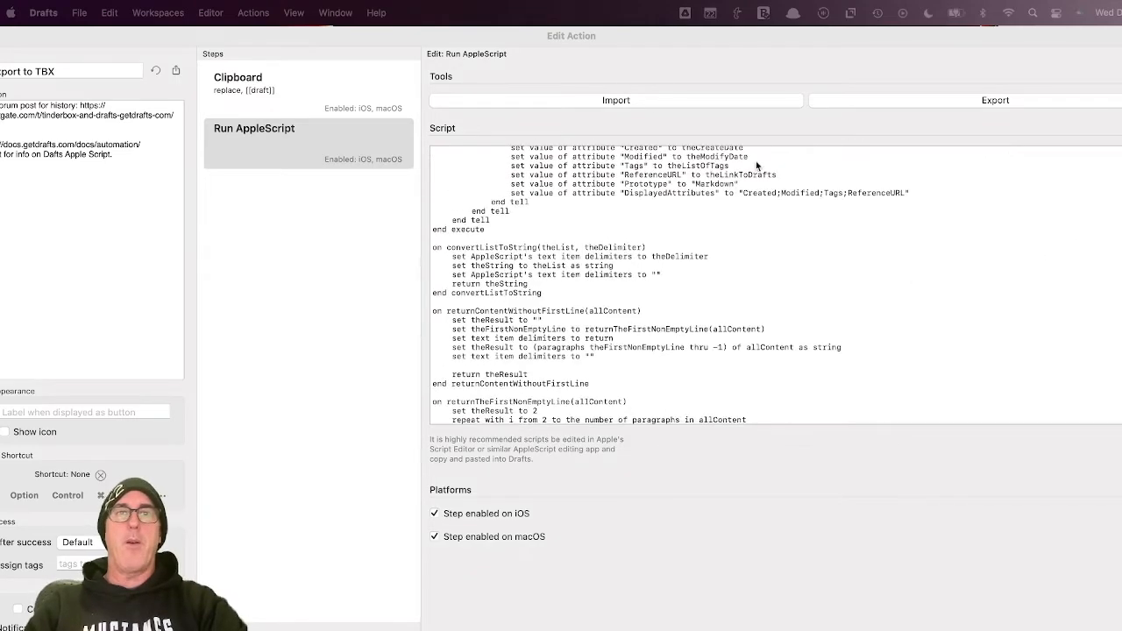
{"action": "left_click_drag", "start_coordinate": [687, 35], "coordinate": [832, 416]}
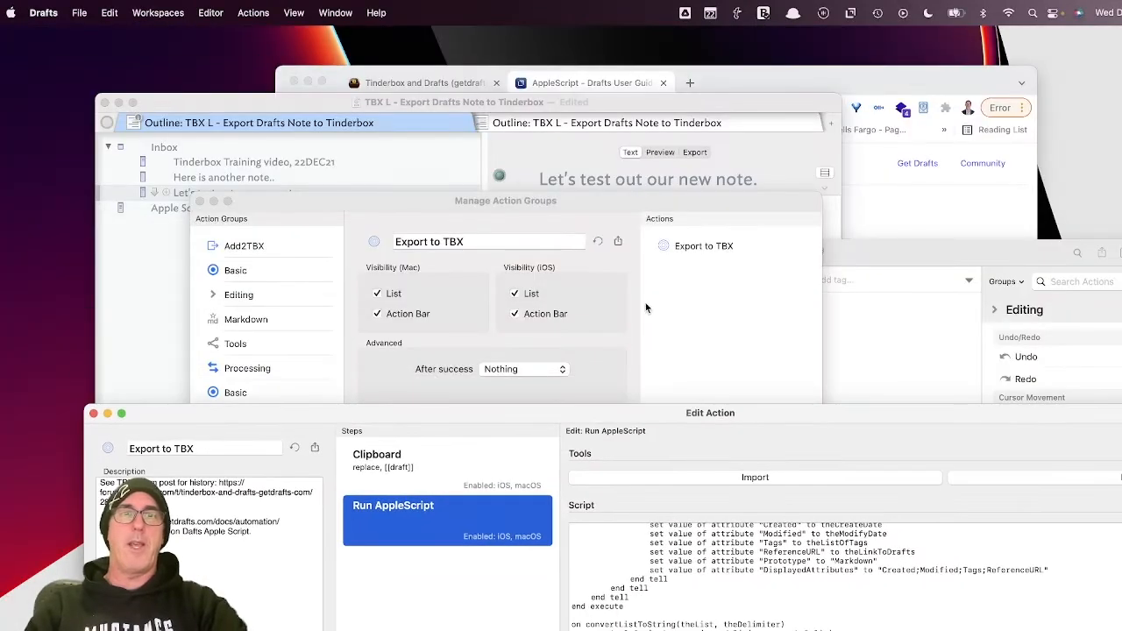
Switch to Tinderbox and display the Apple Script for Drafts FIle note in an enlarged document window with a wider text pane
{"action": "left_click", "coordinate": [473, 168]}
{"action": "left_click", "coordinate": [473, 166]}
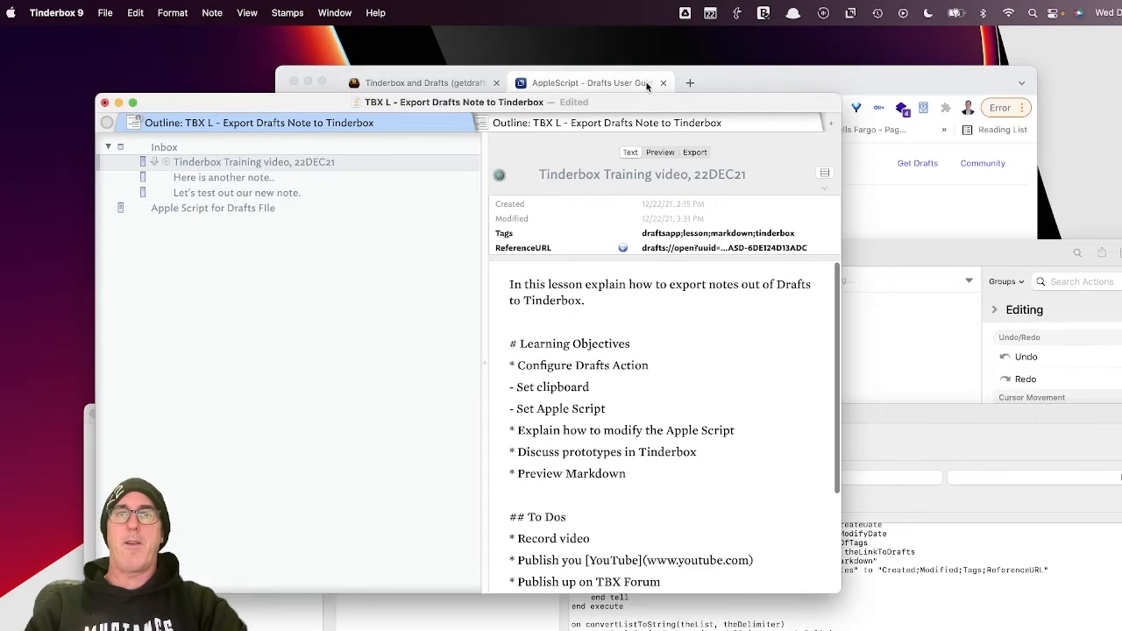
{"action": "left_click_drag", "start_coordinate": [648, 101], "coordinate": [557, 35]}
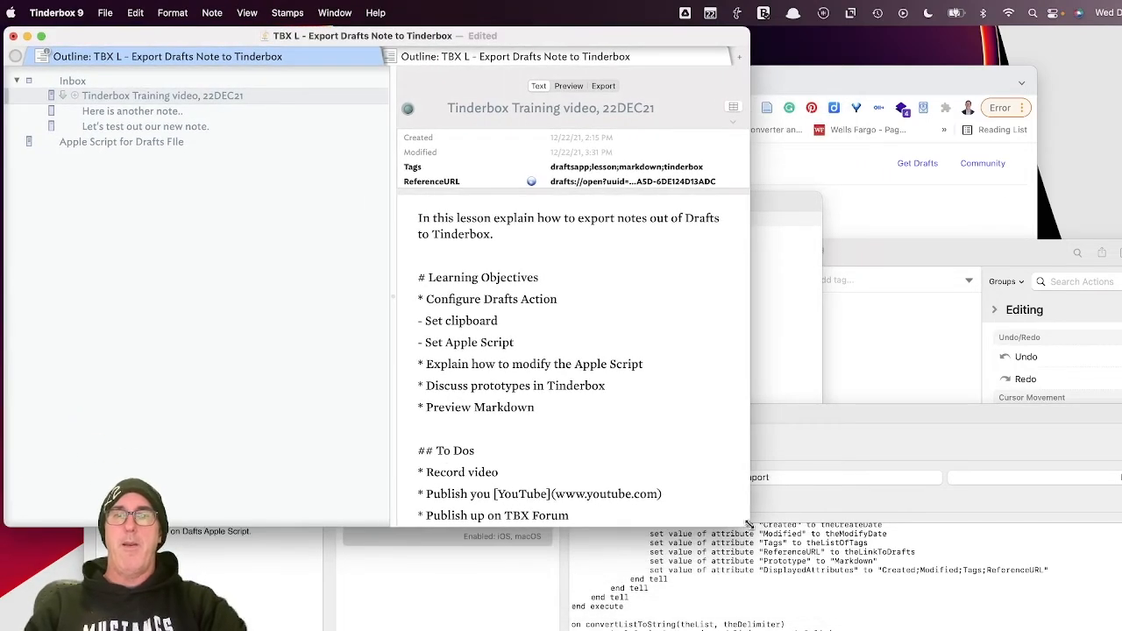
{"action": "left_click_drag", "start_coordinate": [748, 526], "coordinate": [1094, 629]}
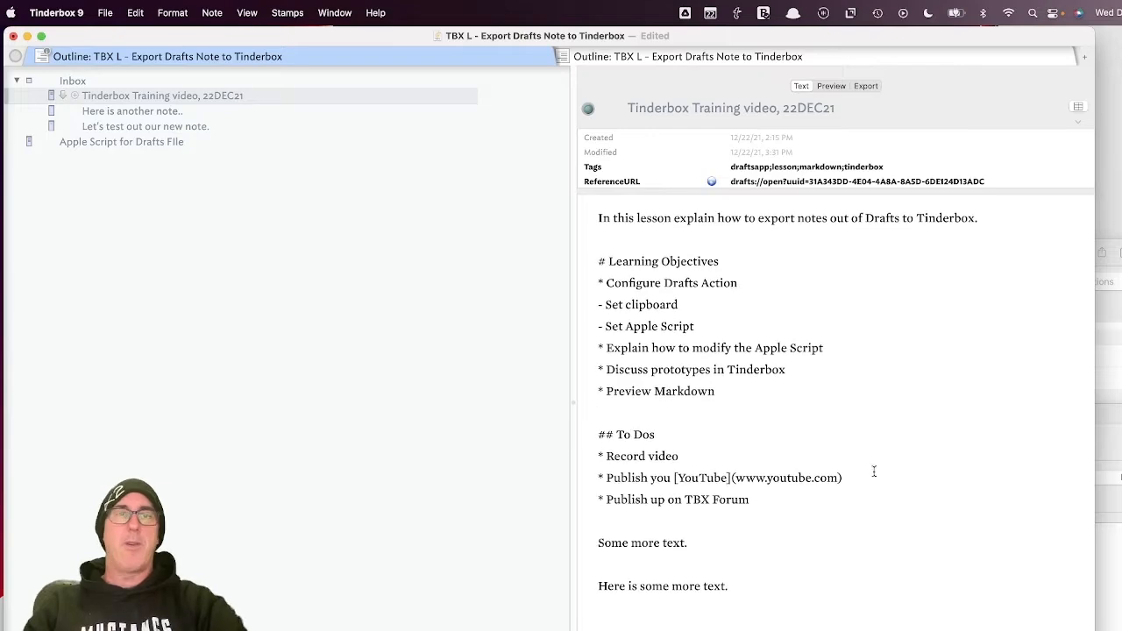
{"action": "left_click", "coordinate": [175, 142]}
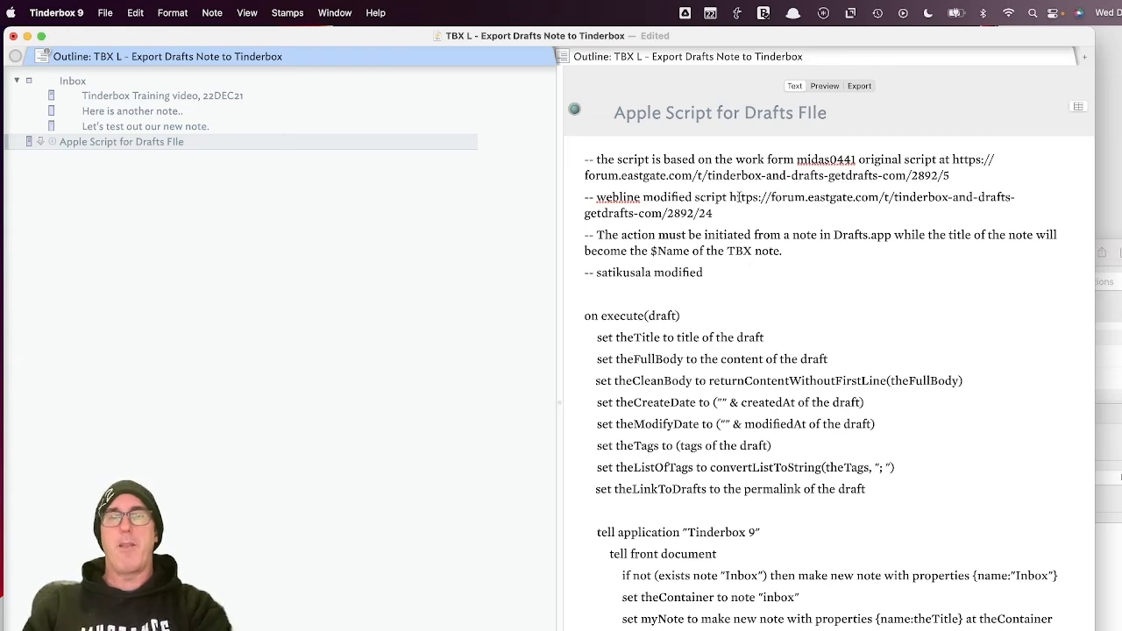
{"action": "left_click_drag", "start_coordinate": [554, 180], "coordinate": [379, 238]}
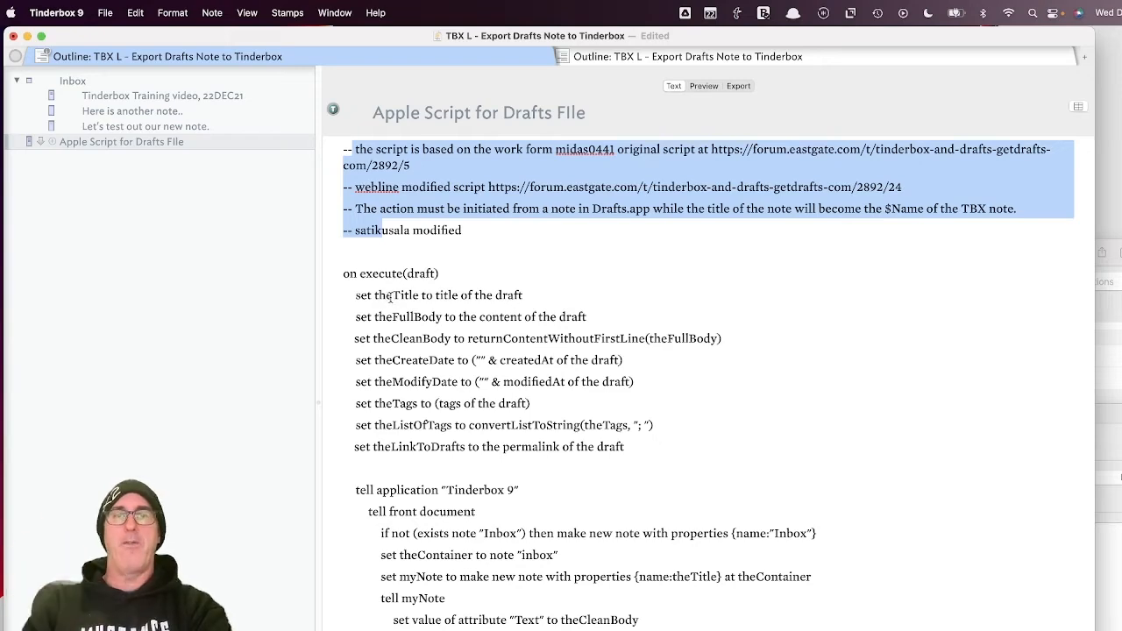
Set the application version in the script note's tell application line to Tinderbox 8
{"action": "scroll", "coordinate": [492, 414], "scroll_direction": "down", "scroll_amount": 5}
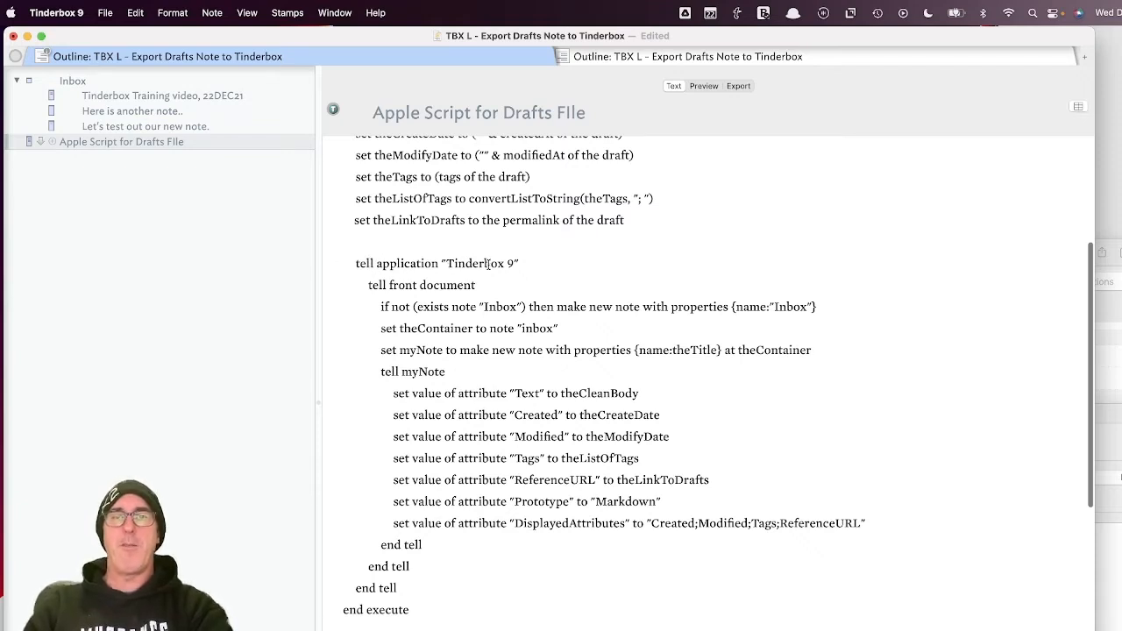
{"action": "double_click", "coordinate": [512, 263]}
{"action": "type", "text": "8"}
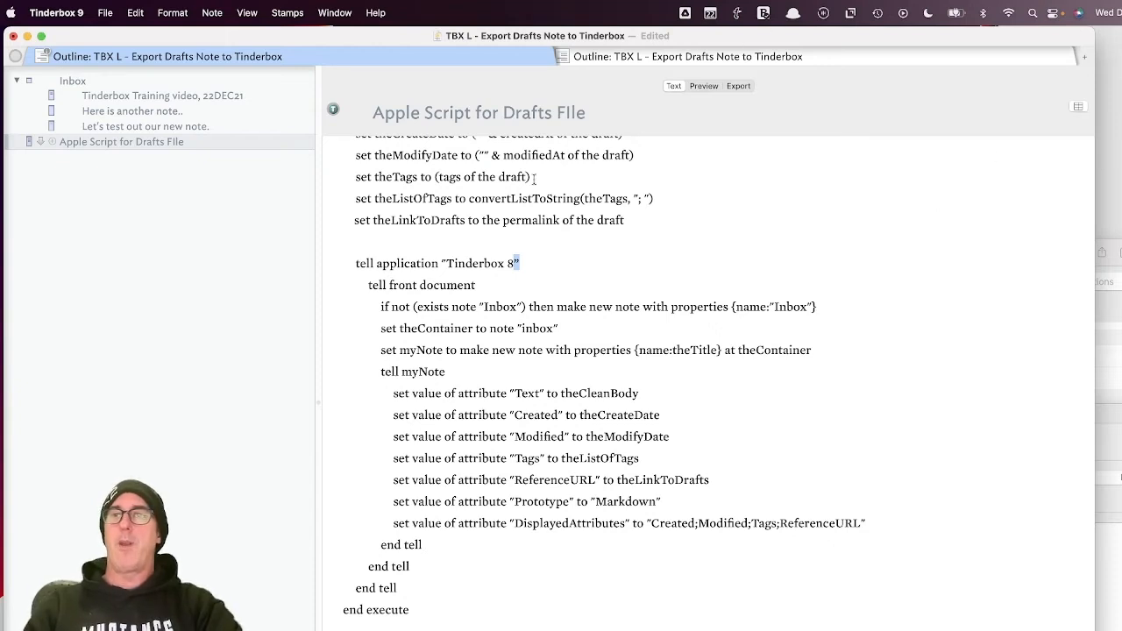
Add SmartQuotes to the script note's displayed attributes and turn it off
{"action": "left_click", "coordinate": [1078, 106]}
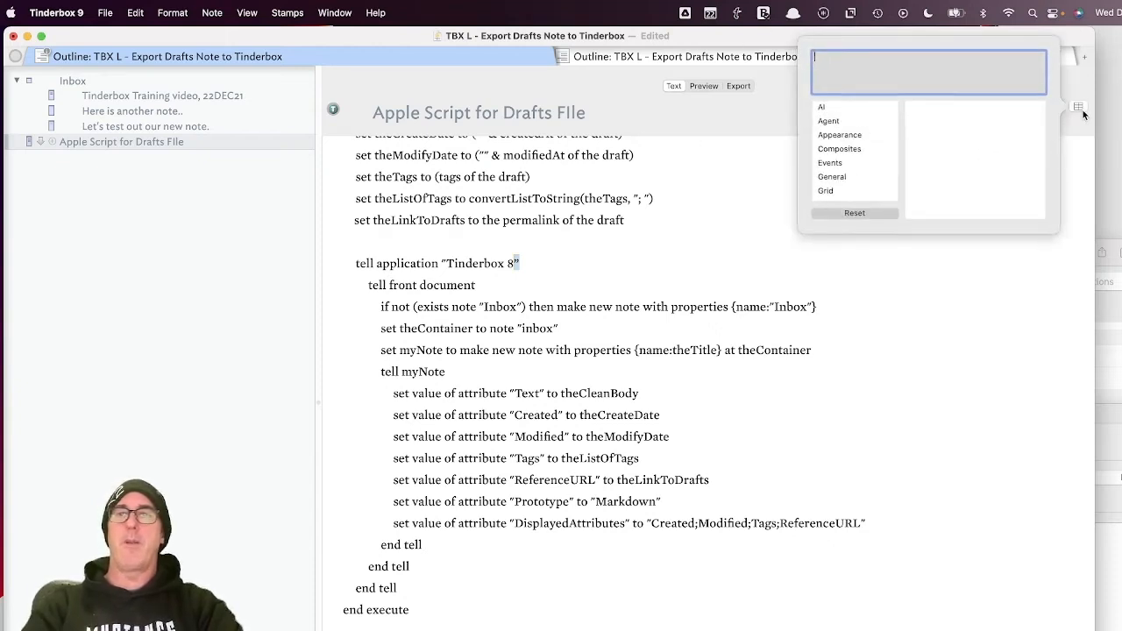
{"action": "type", "text": "sma"}
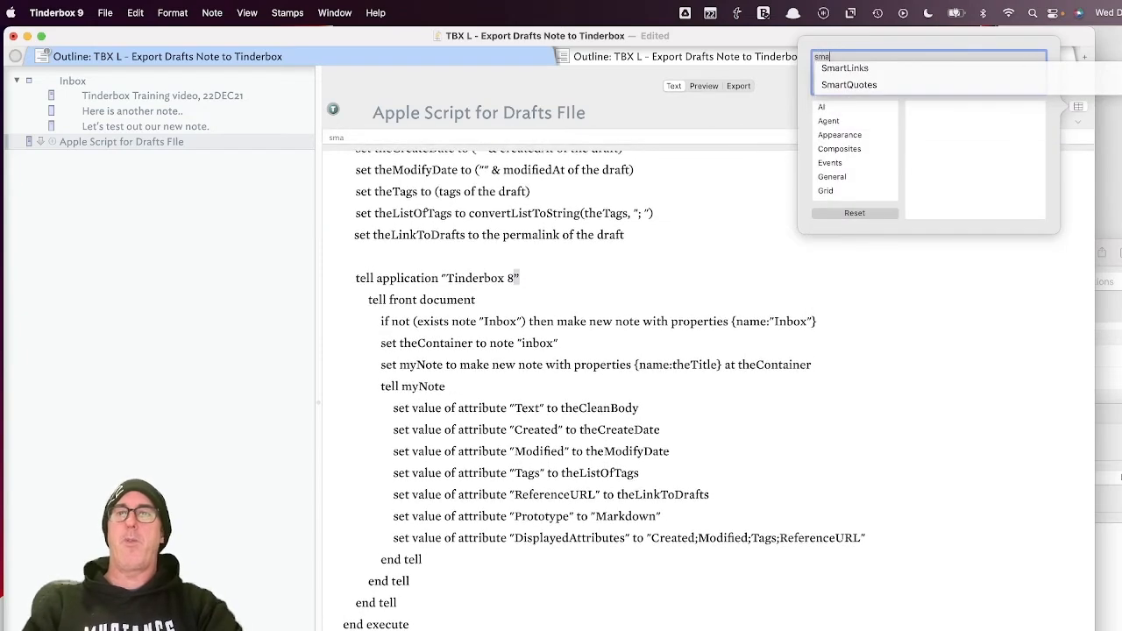
{"action": "left_click", "coordinate": [913, 88]}
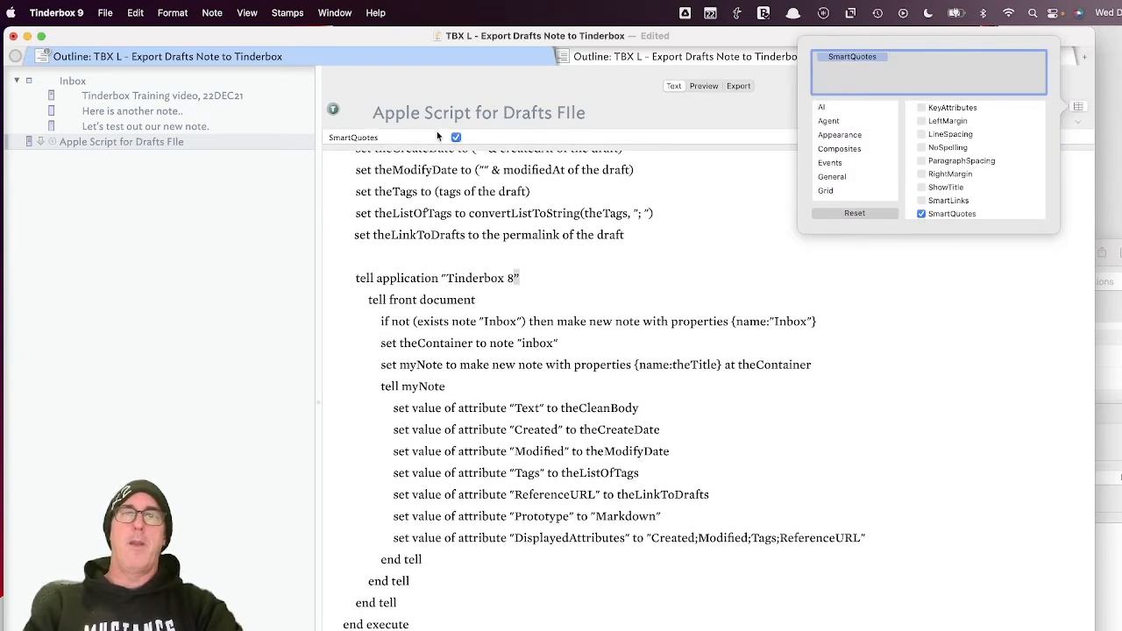
{"action": "left_click", "coordinate": [460, 144]}
Set the tell application line to "Tinderbox 9" with a straight closing quotation mark
{"action": "key", "text": "BackSpace"}
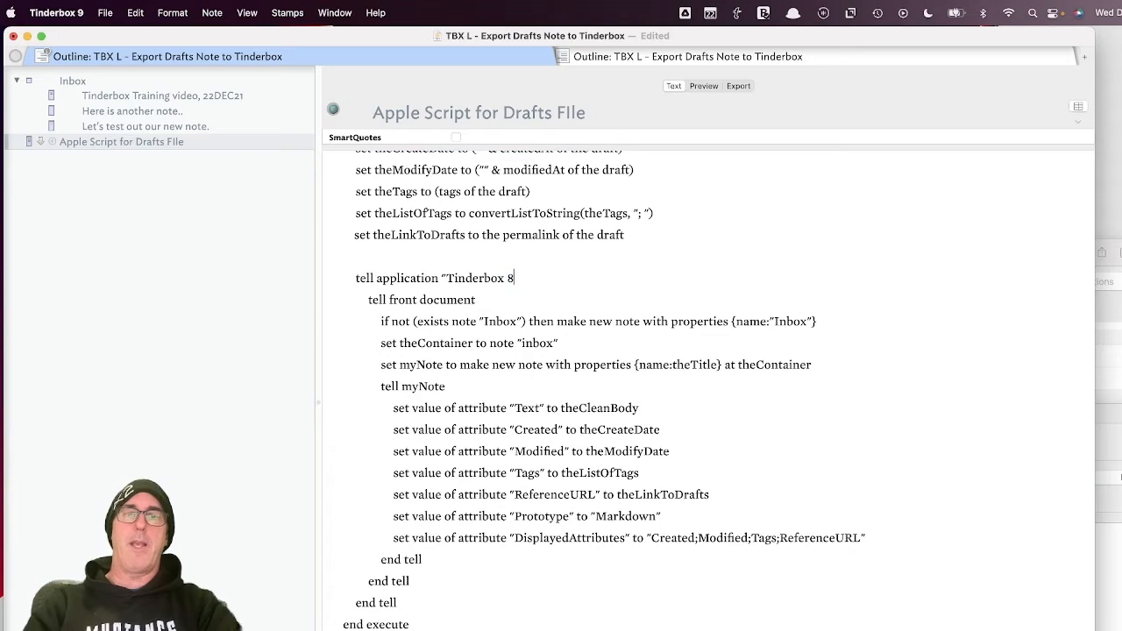
{"action": "type", "text": "9"}
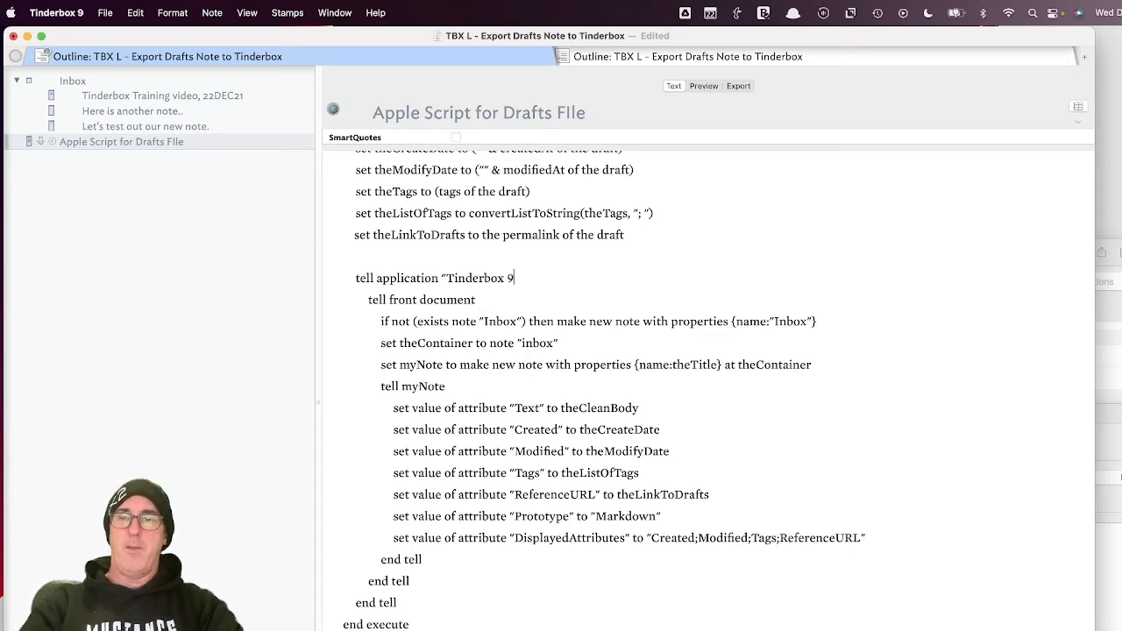
{"action": "type", "text": "\""}
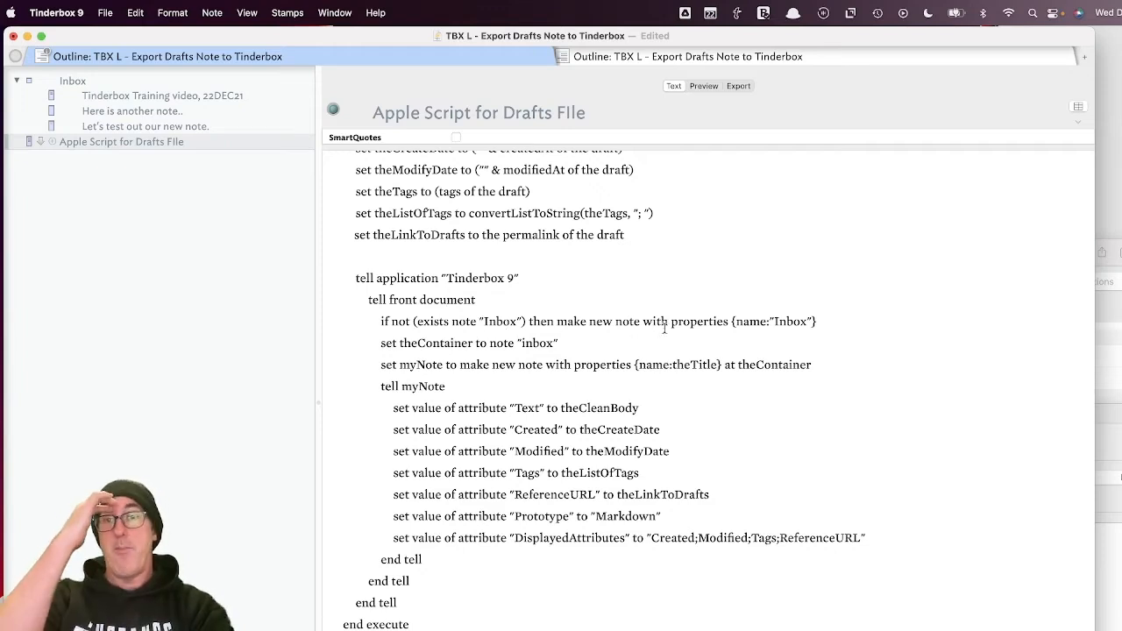
{"action": "left_click", "coordinate": [447, 299]}
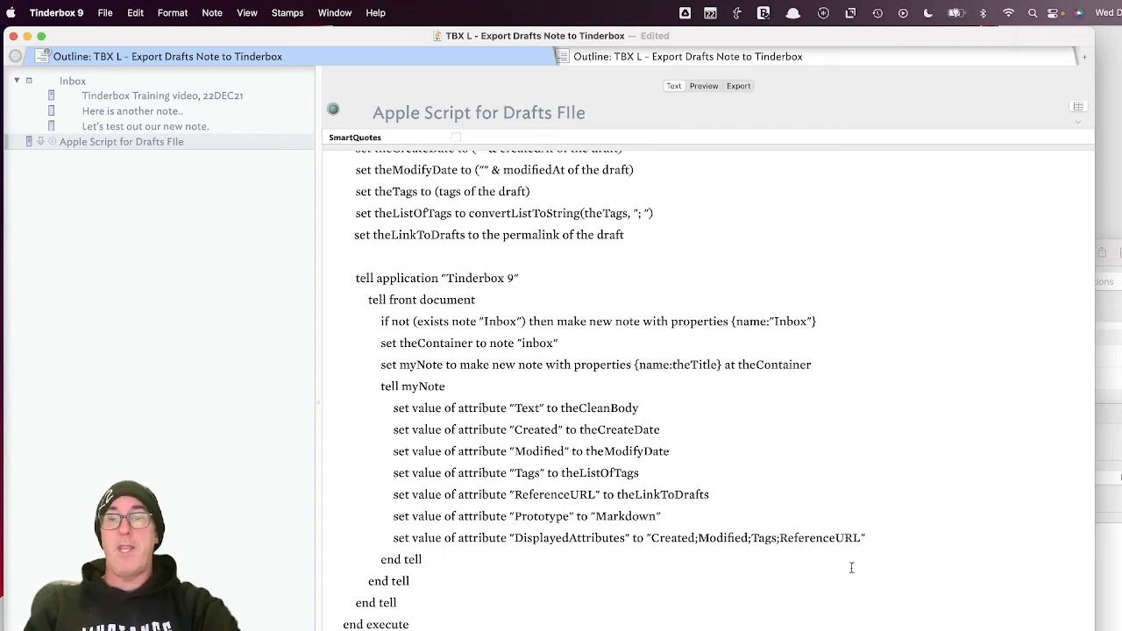
Replace ReferenceURL with URL in the script note's link and DisplayedAttributes lines, and shrink the Tinderbox window
{"action": "left_click_drag", "start_coordinate": [779, 537], "coordinate": [859, 538]}
{"action": "type", "text": "URL"}
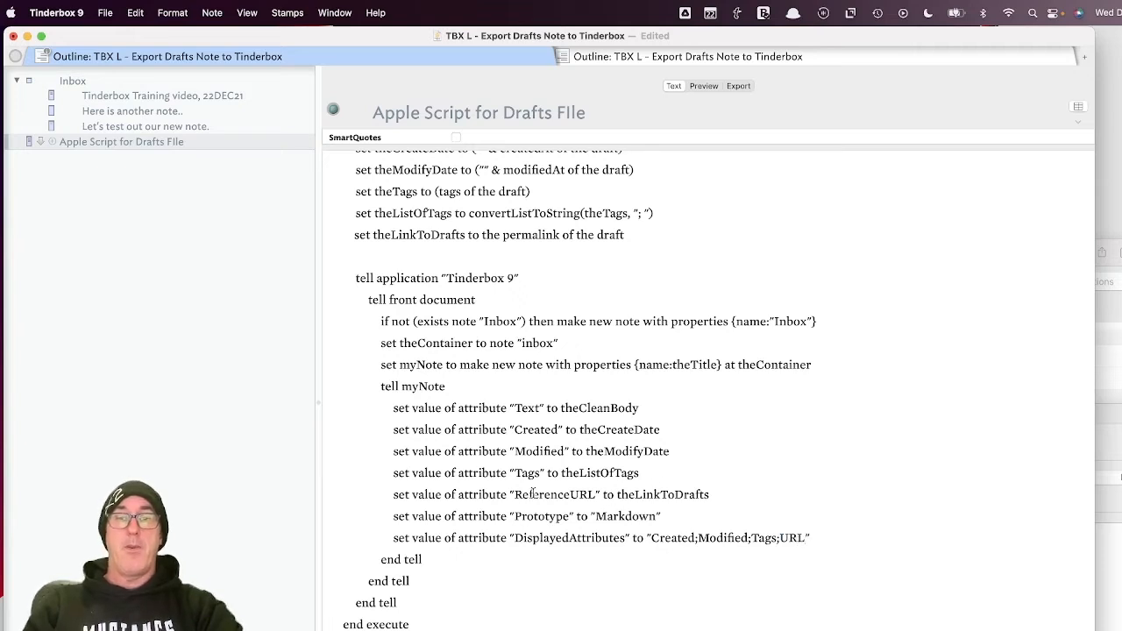
{"action": "left_click_drag", "start_coordinate": [515, 494], "coordinate": [596, 494]}
{"action": "type", "text": "U"}
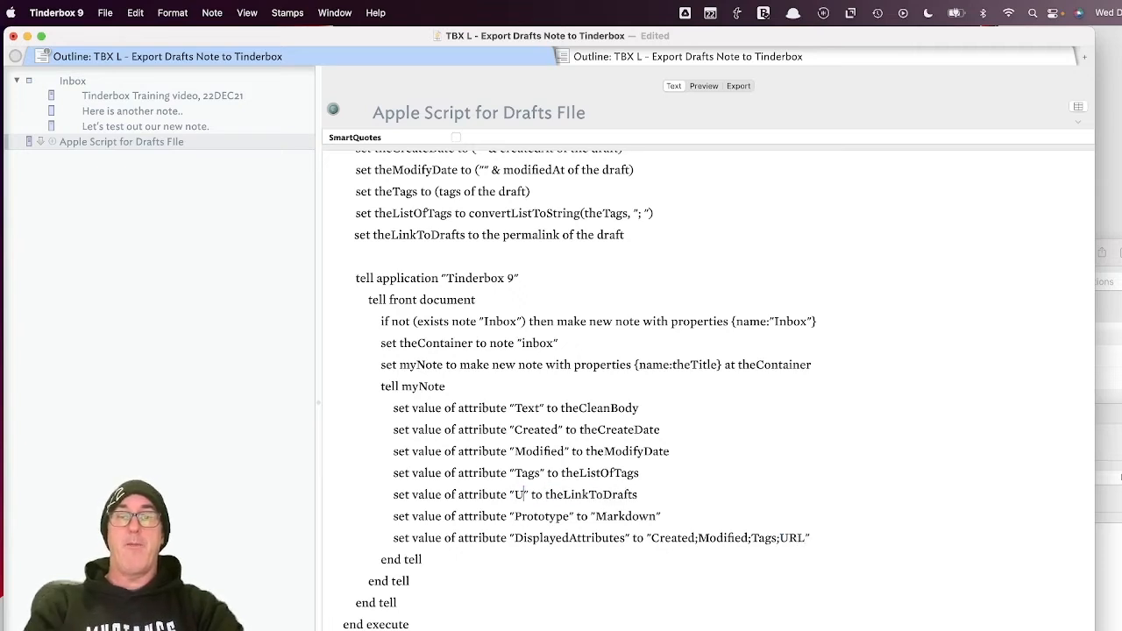
{"action": "type", "text": "RL"}
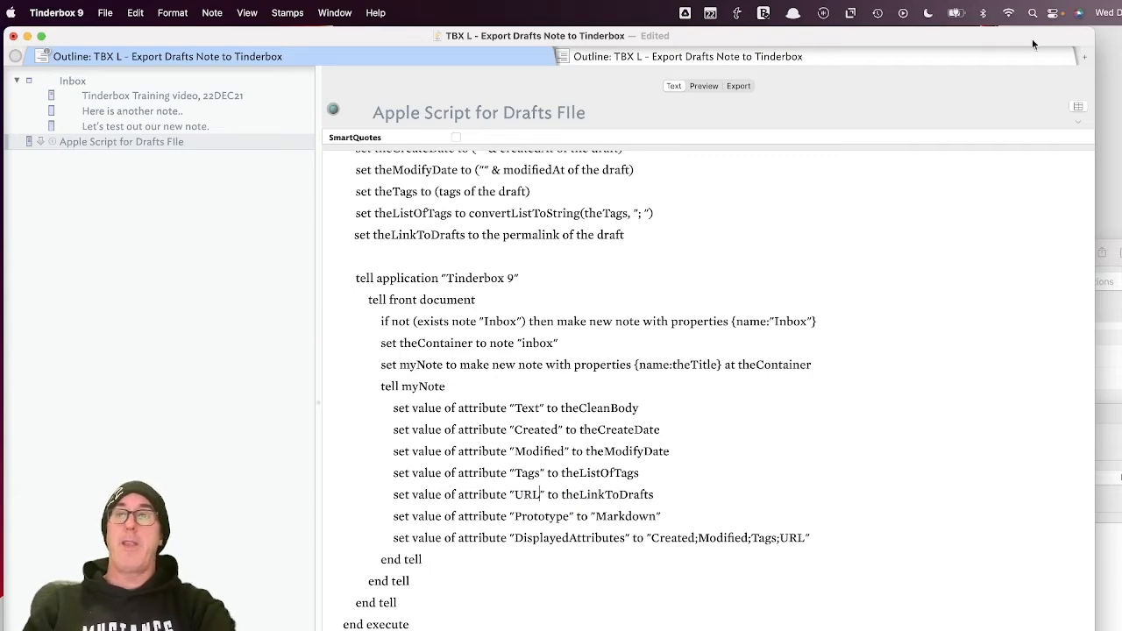
{"action": "left_click", "coordinate": [1088, 35]}
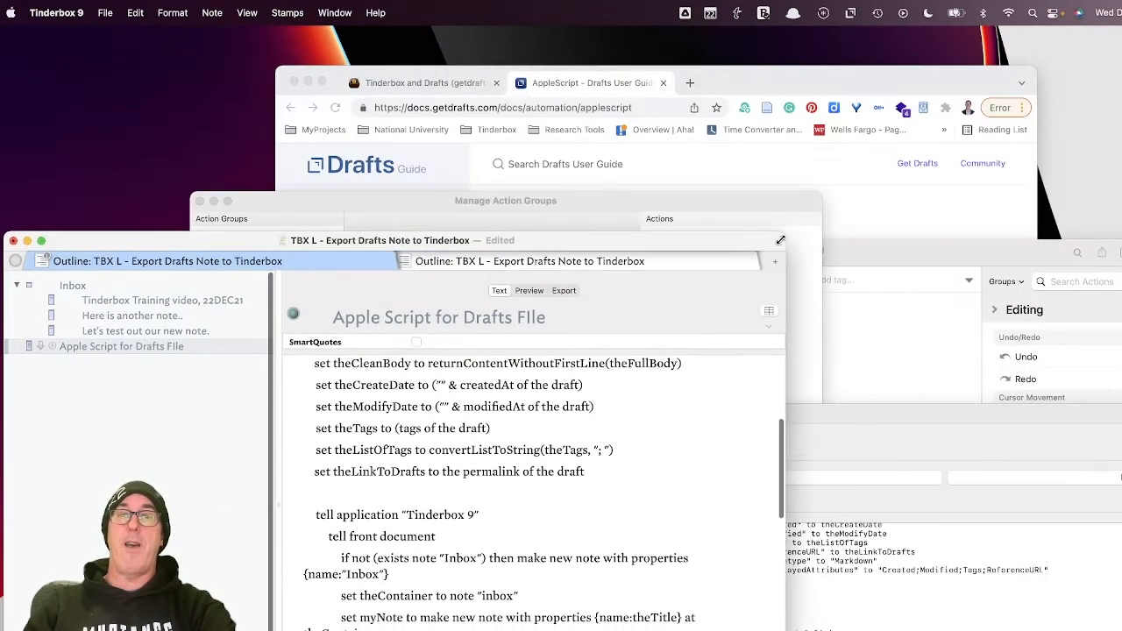
{"action": "key", "text": "super+Tab"}
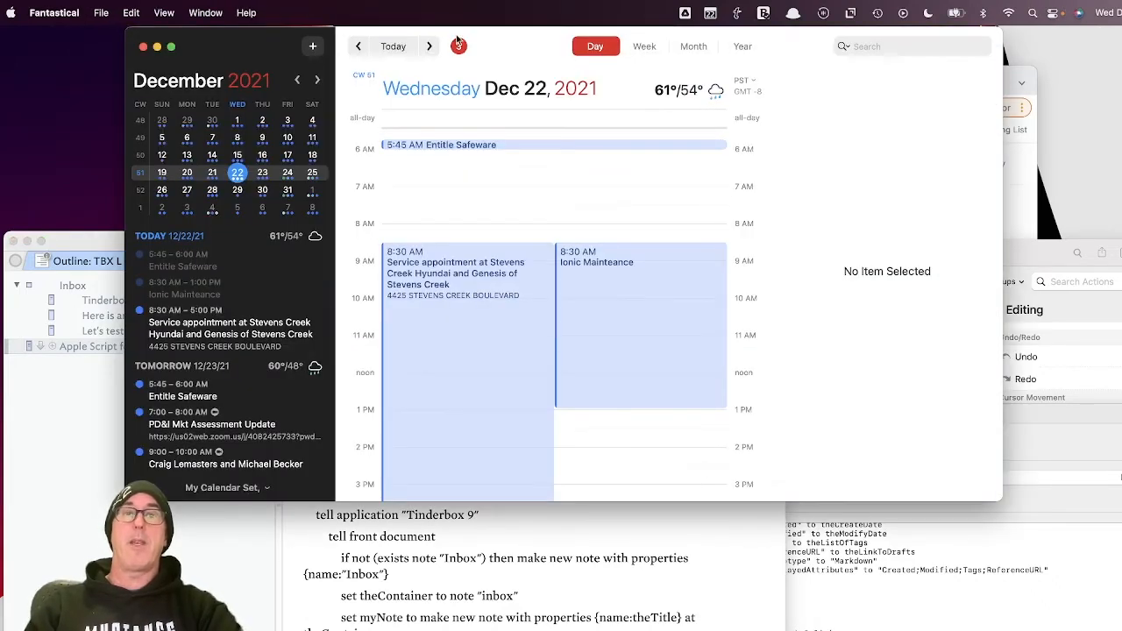
{"action": "left_click_drag", "start_coordinate": [503, 38], "coordinate": [539, 38]}
{"action": "key", "text": "super+w"}
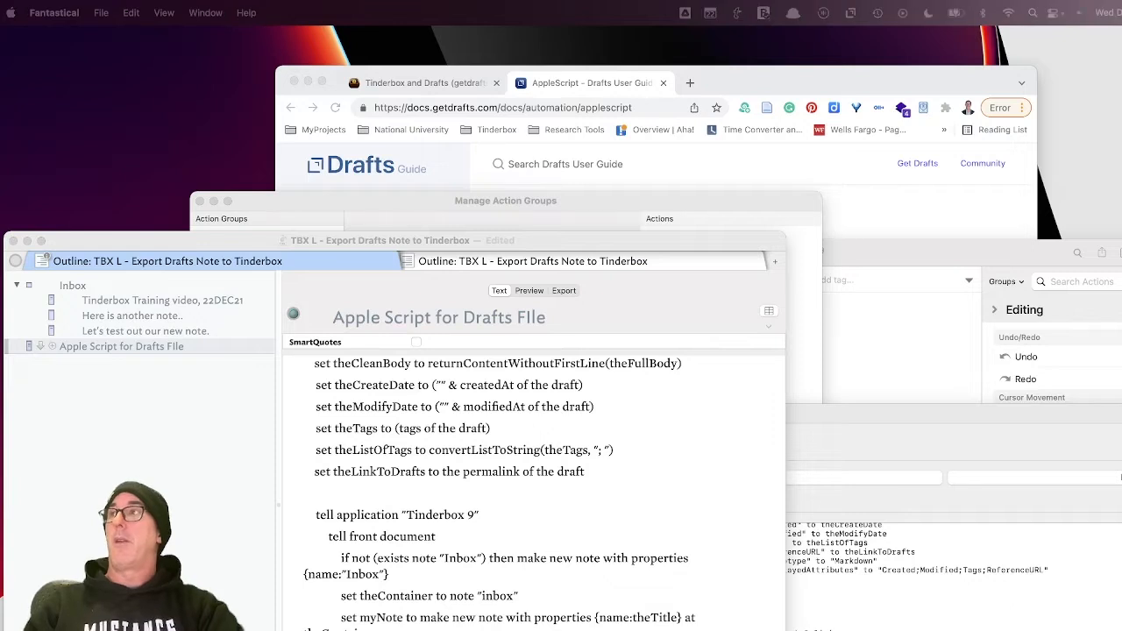
Switch to Drafts, open the Export to TBX action for editing and move its window so the AppleScript is fully accessible
{"action": "left_click", "coordinate": [596, 213]}
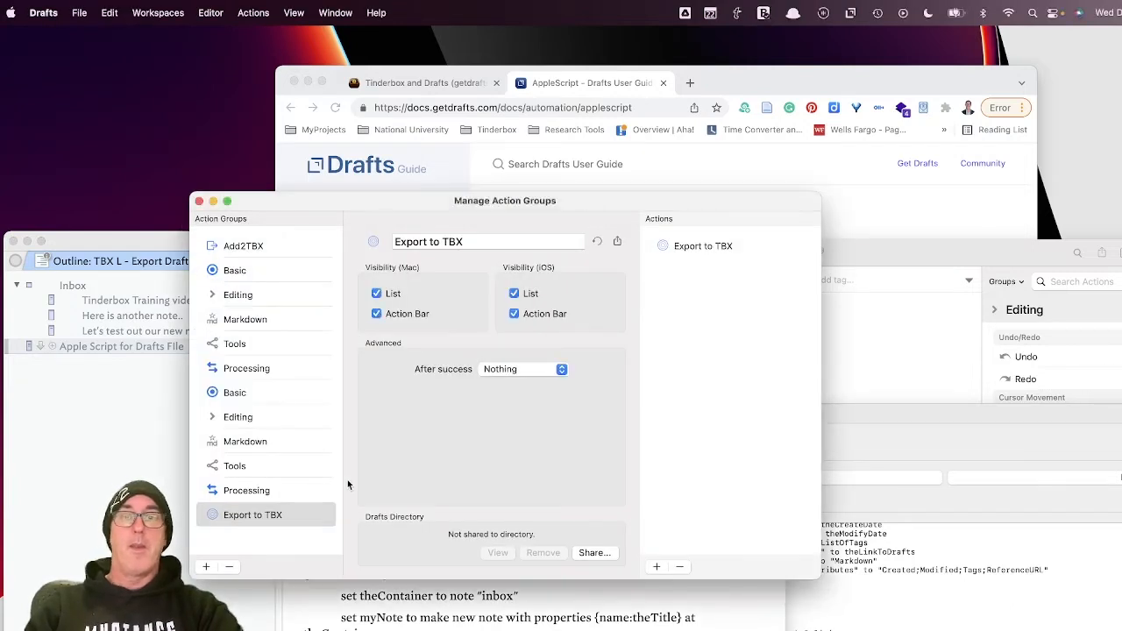
{"action": "double_click", "coordinate": [726, 245]}
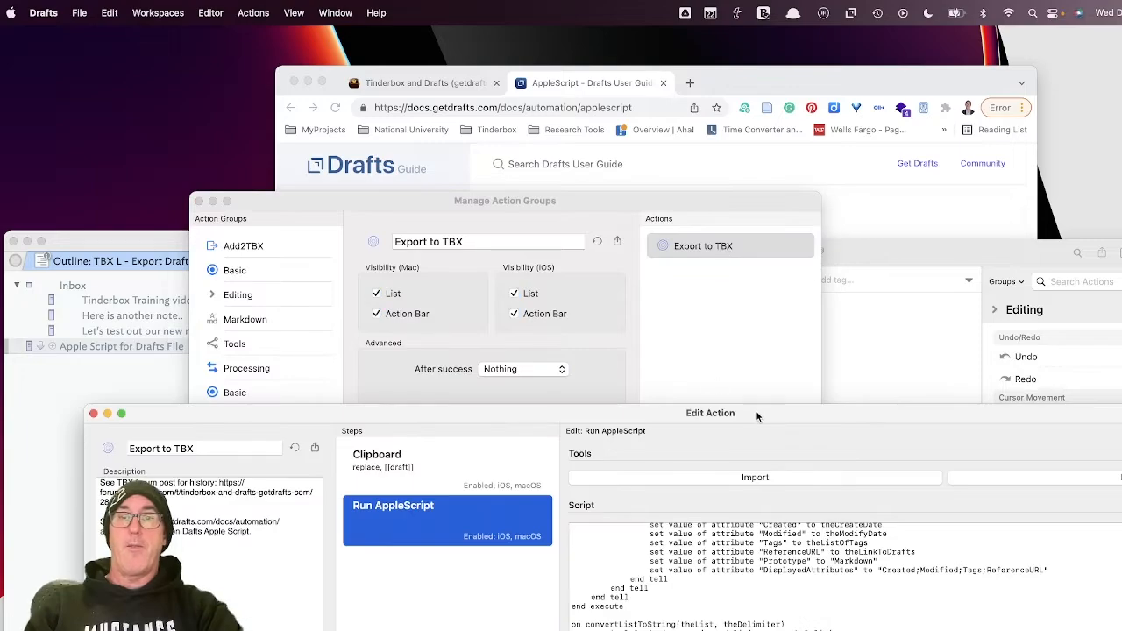
{"action": "left_click_drag", "start_coordinate": [755, 410], "coordinate": [661, 94]}
Replace ReferenceURL with URL in the action script's link and DisplayedAttributes lines, and close the action editor
{"action": "scroll", "coordinate": [651, 260], "scroll_direction": "up", "scroll_amount": 3}
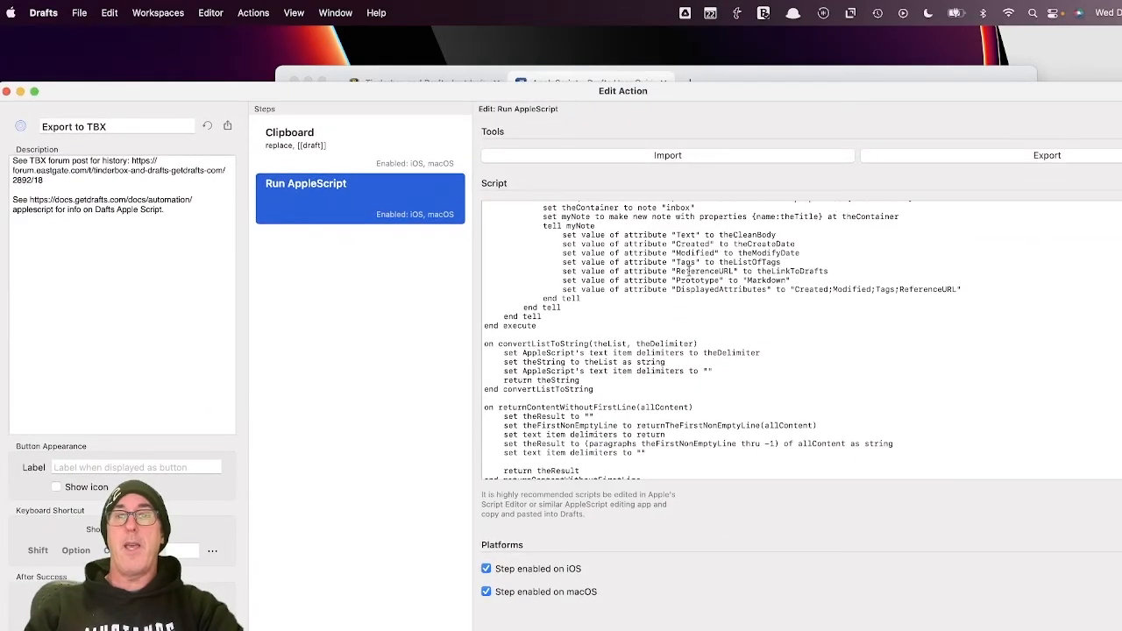
{"action": "double_click", "coordinate": [690, 272]}
{"action": "type", "text": "URL"}
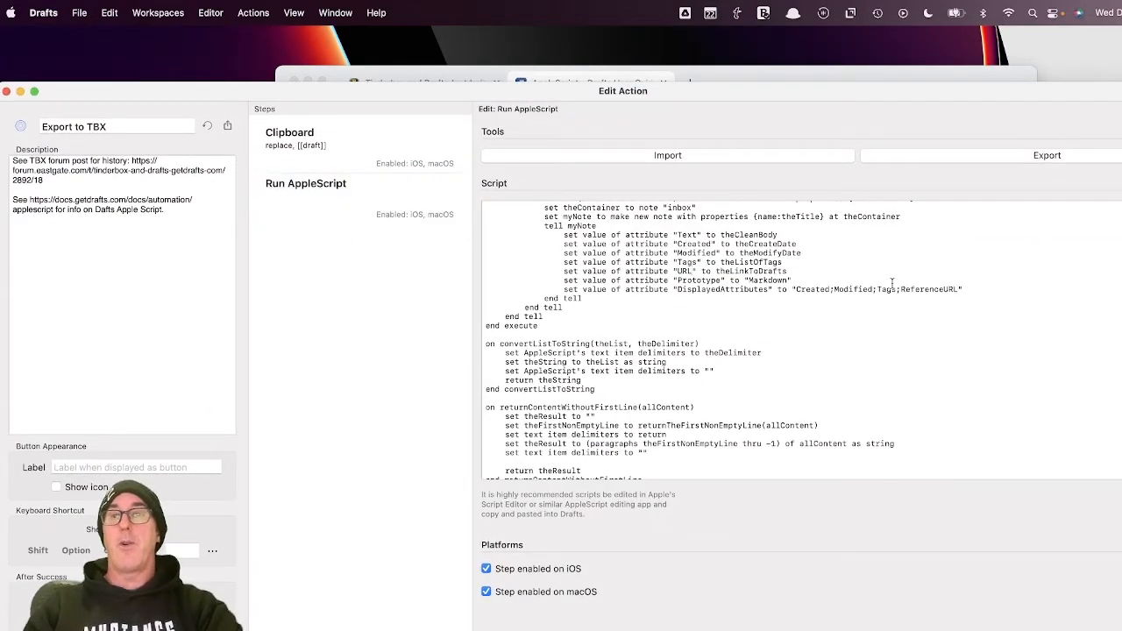
{"action": "double_click", "coordinate": [918, 288]}
{"action": "type", "text": "U"}
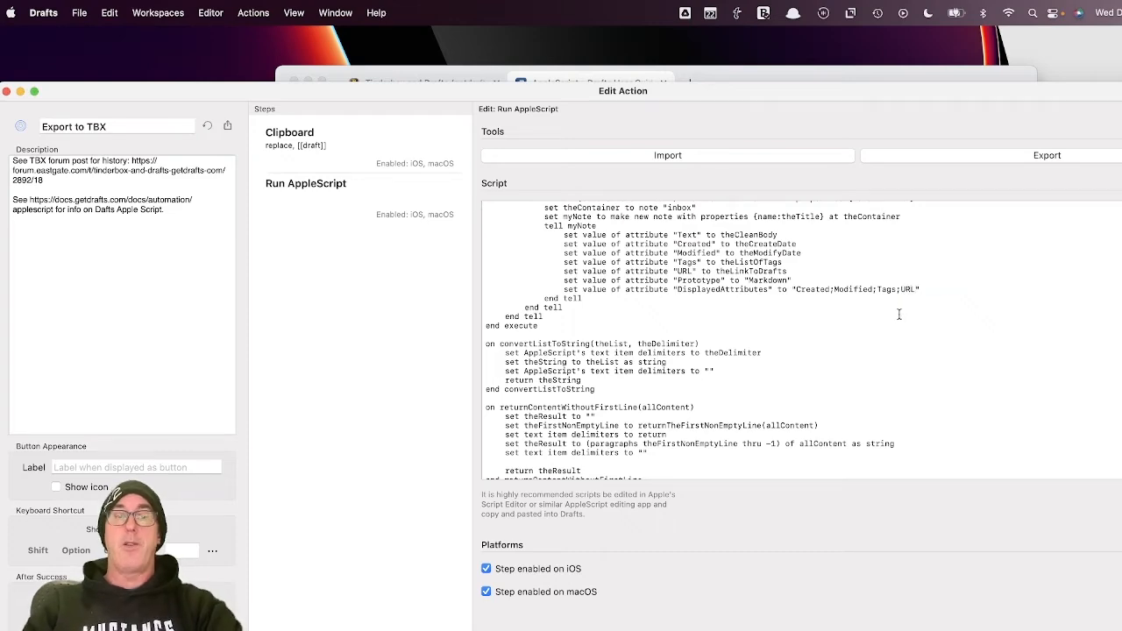
{"action": "left_click", "coordinate": [6, 91]}
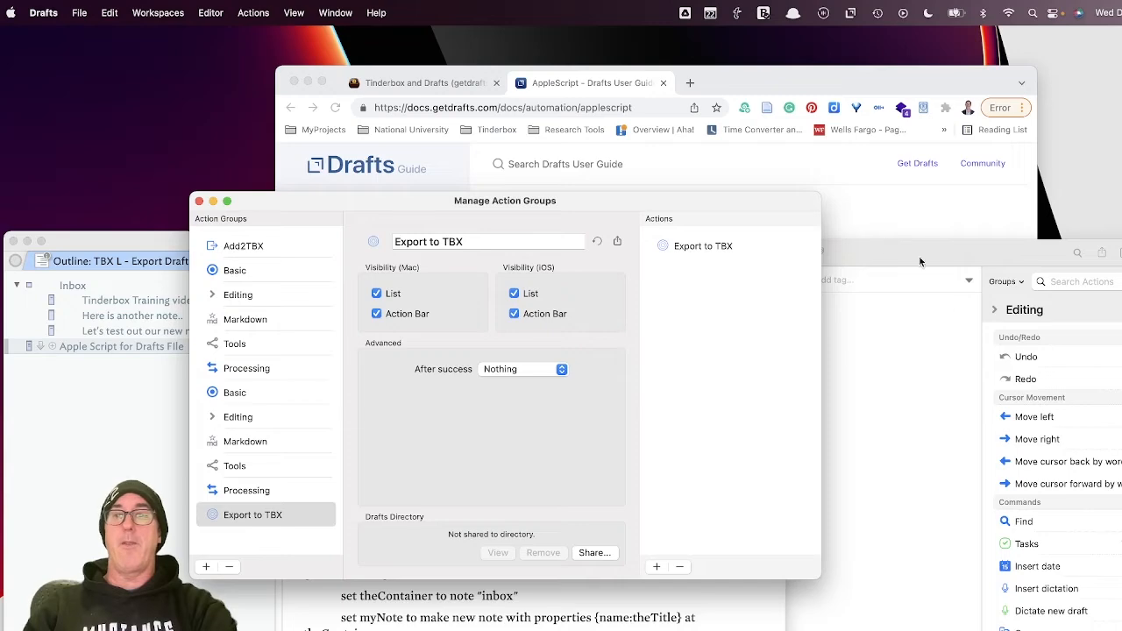
Minimize the Chrome window, move the action groups manager out of the way and bring the main Drafts window forward
{"action": "left_click", "coordinate": [726, 66]}
{"action": "key", "text": "super+m"}
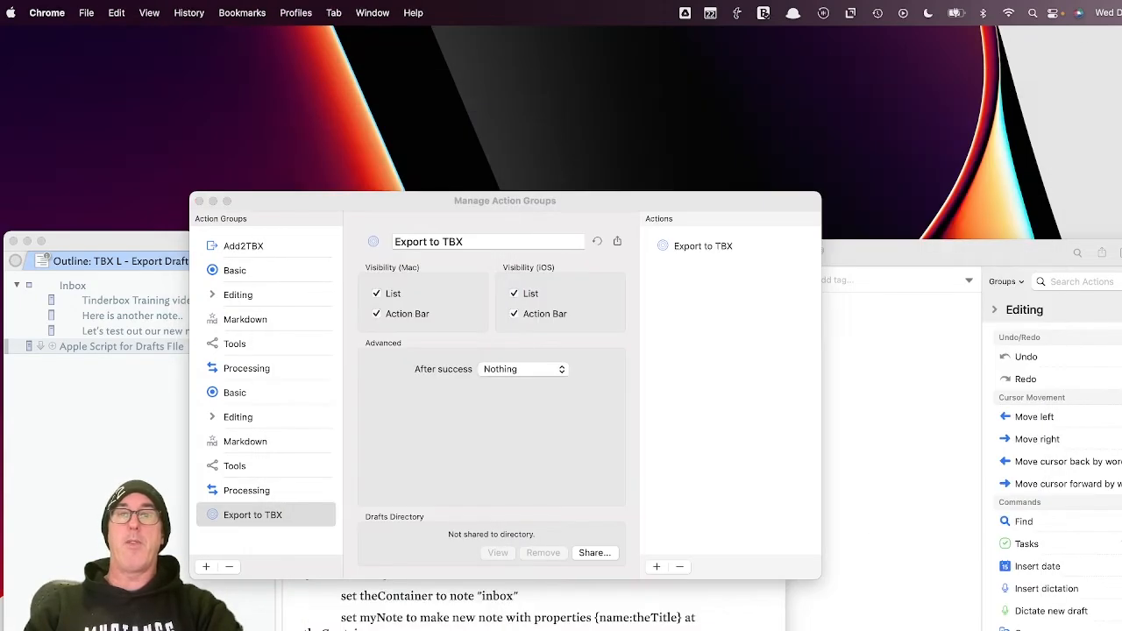
{"action": "left_click_drag", "start_coordinate": [748, 207], "coordinate": [772, 50]}
{"action": "left_click", "coordinate": [909, 258]}
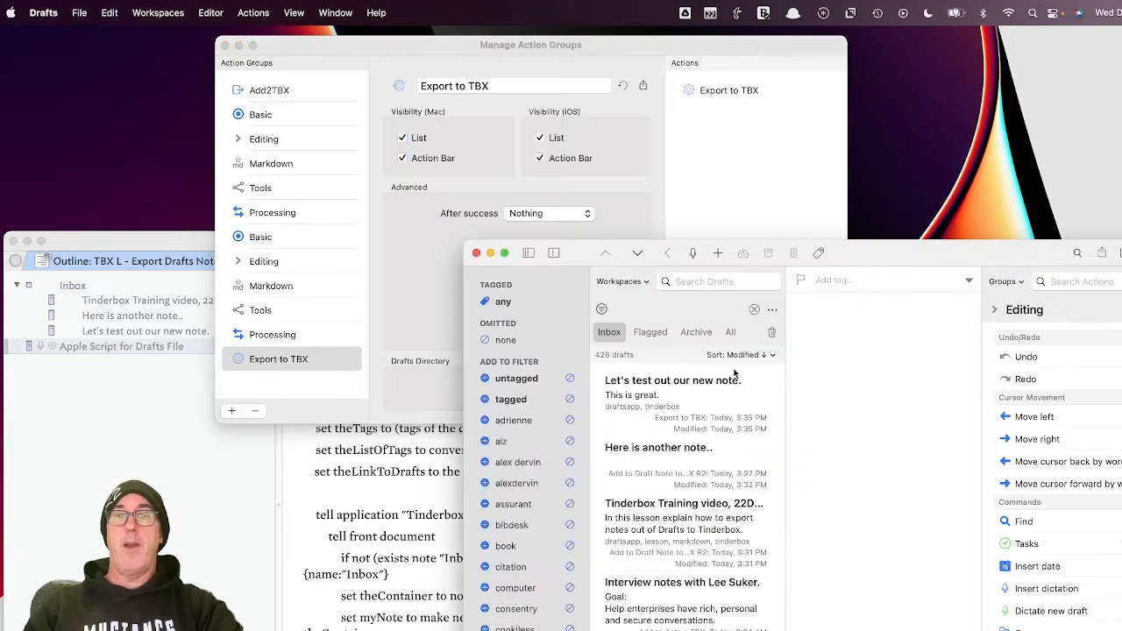
Run the Export to TBX action on the draft "Let's test out our new note.", finding the action by searching for "exp"
{"action": "left_click", "coordinate": [706, 385]}
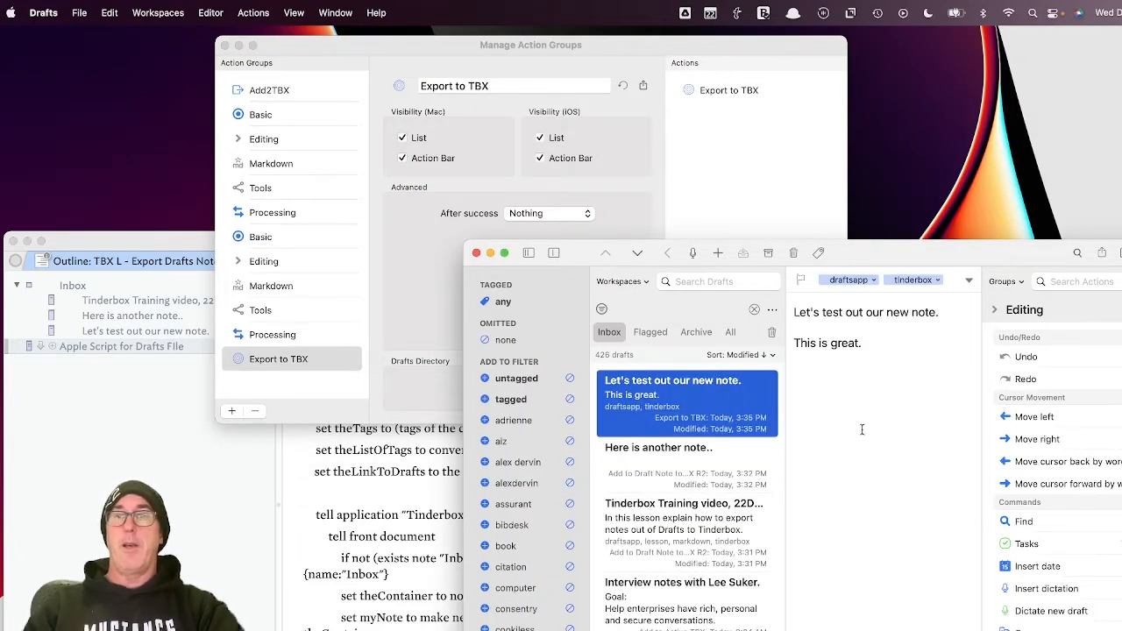
{"action": "left_click", "coordinate": [1104, 279]}
{"action": "type", "text": "e"}
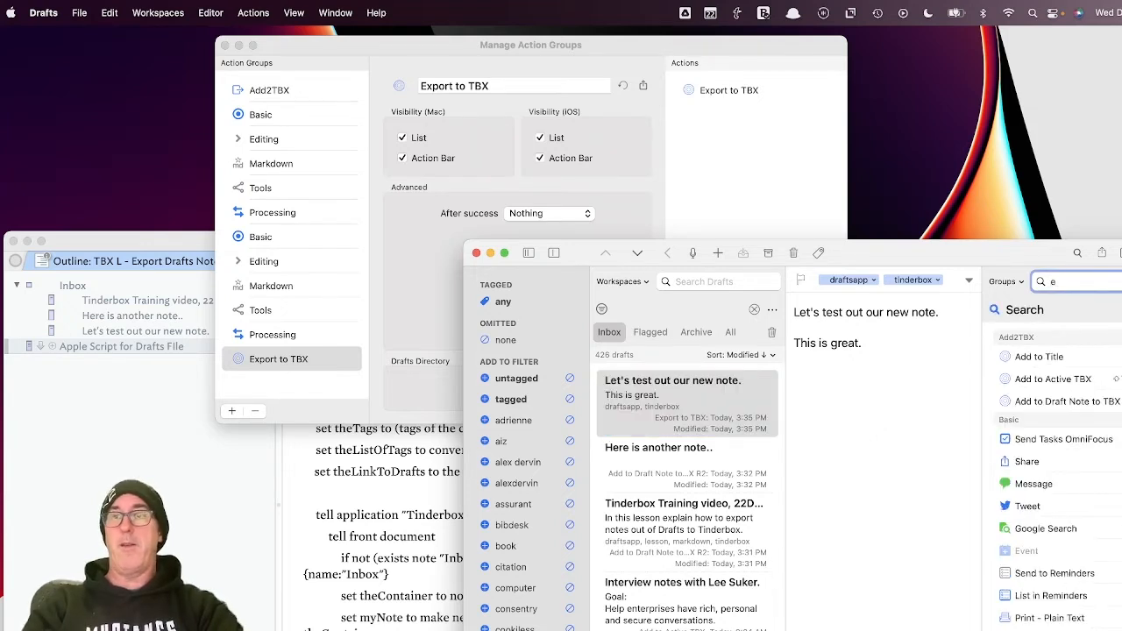
{"action": "type", "text": "xp"}
{"action": "left_click", "coordinate": [1058, 356]}
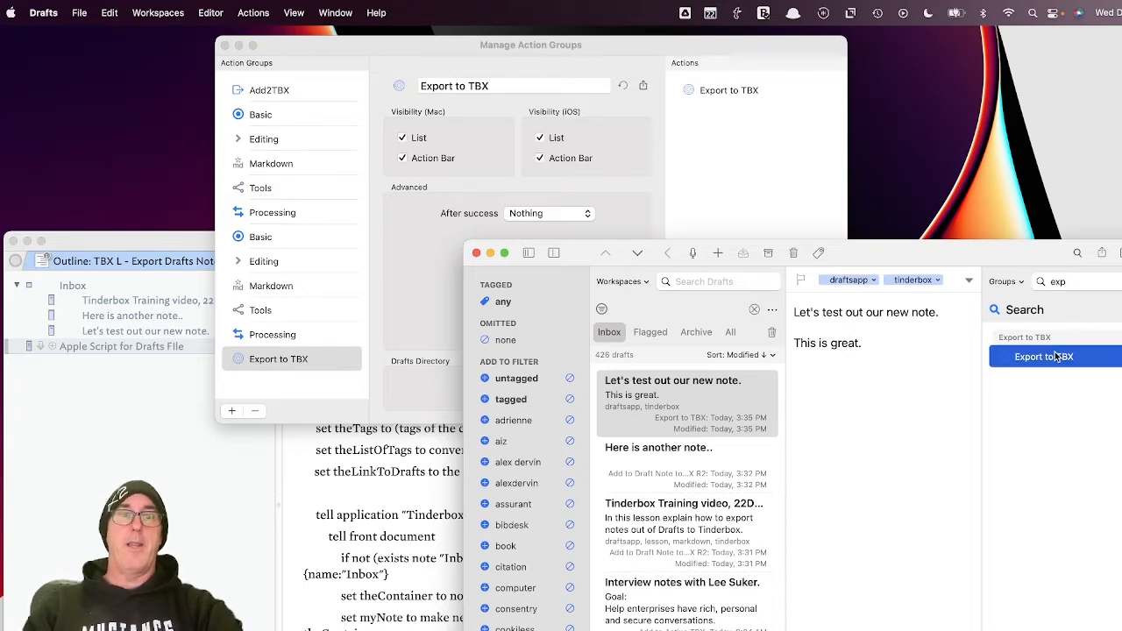
Switch to Tinderbox and compare the displayed attributes of the two exported "Let's test out our new note." notes
{"action": "left_click", "coordinate": [148, 346]}
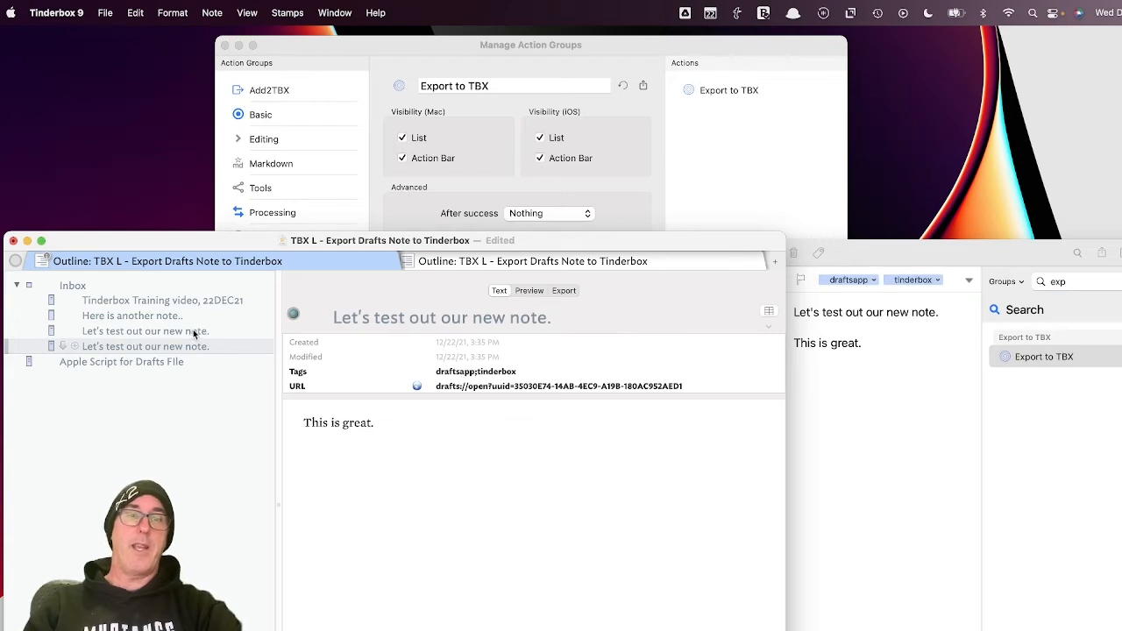
{"action": "left_click", "coordinate": [194, 333]}
{"action": "left_click", "coordinate": [193, 345]}
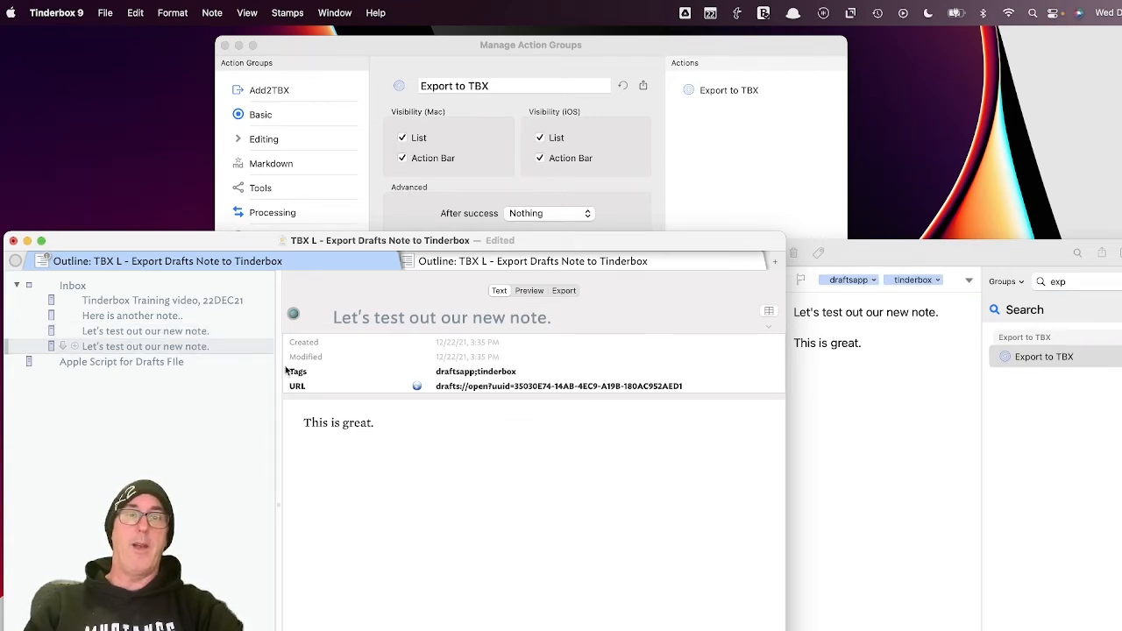
{"action": "mouse_move", "coordinate": [311, 392]}
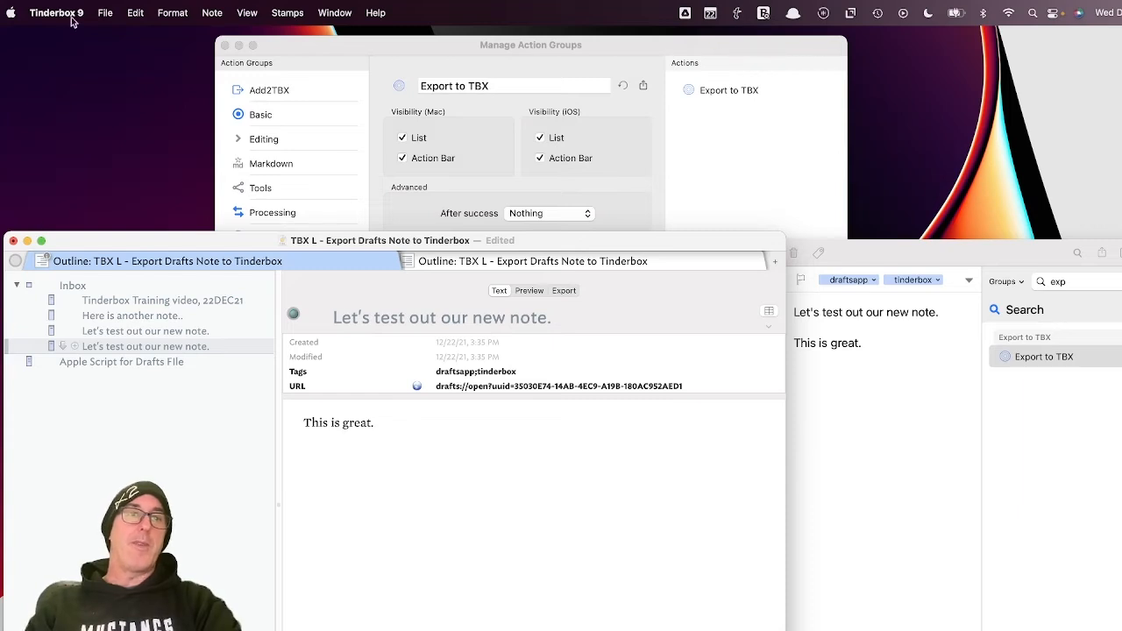
Add the built-in Markdown prototype to the Tinderbox document
{"action": "left_click", "coordinate": [105, 12]}
{"action": "mouse_move", "coordinate": [105, 296]}
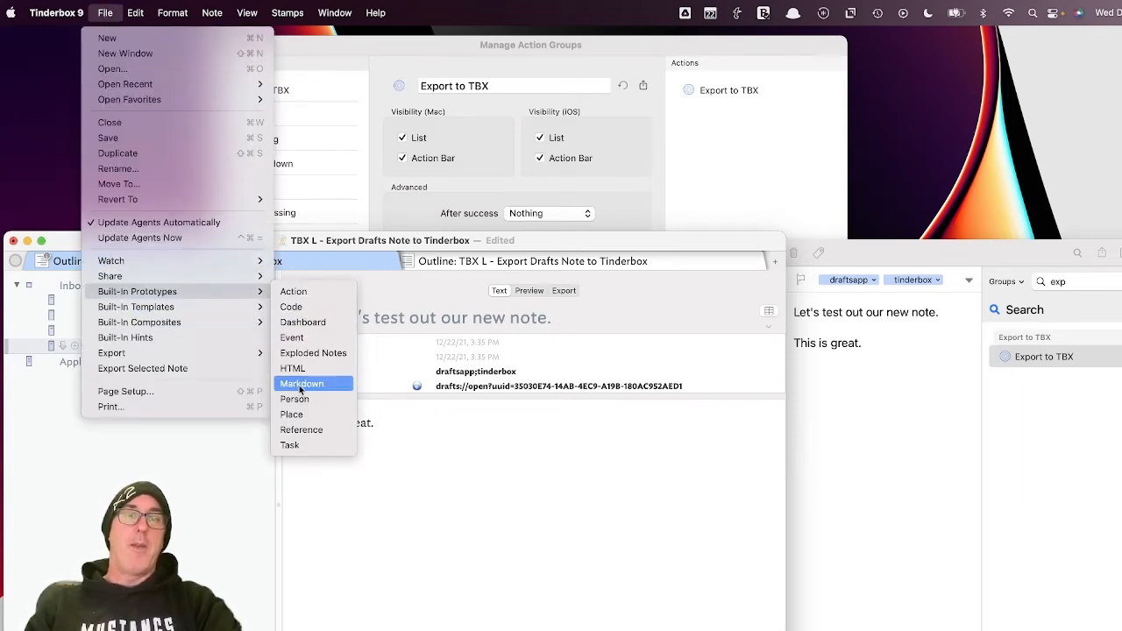
{"action": "left_click", "coordinate": [299, 385]}
{"action": "left_click", "coordinate": [21, 376]}
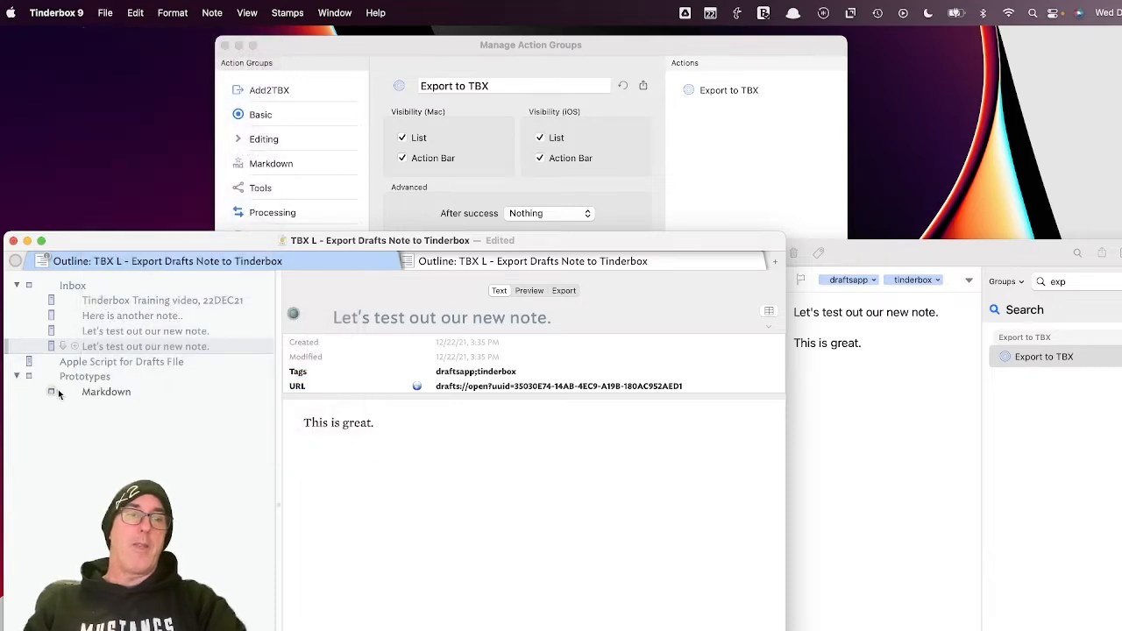
Create a new note named pNote below Markdown in the Prototypes container
{"action": "left_click", "coordinate": [88, 391]}
{"action": "key", "text": "Return"}
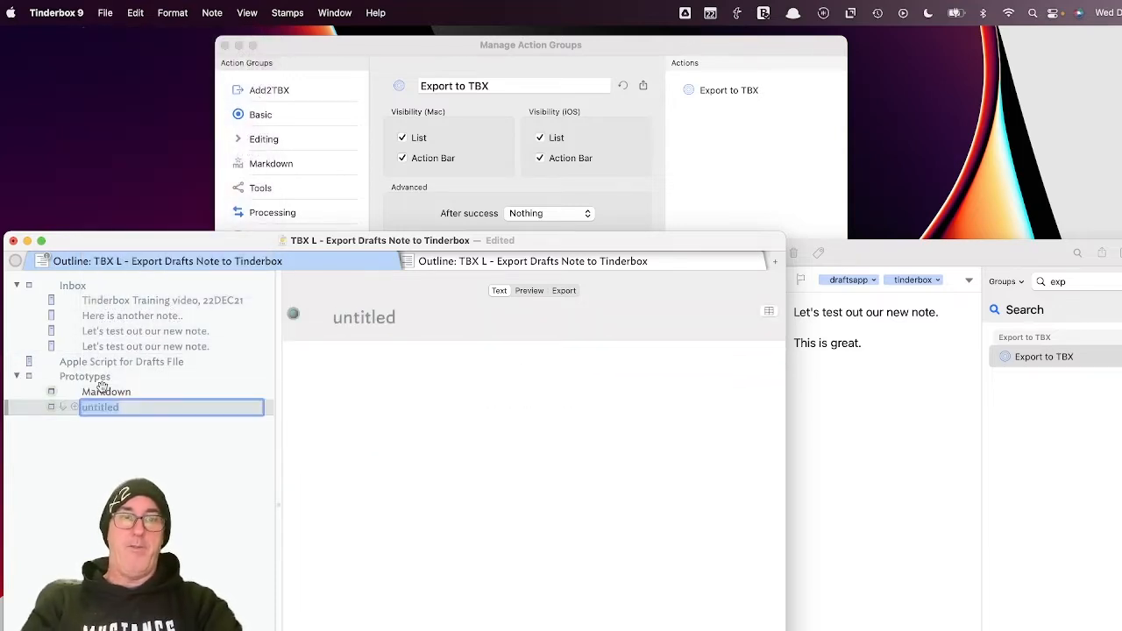
{"action": "key", "text": "BackSpace"}
{"action": "type", "text": "pNote"}
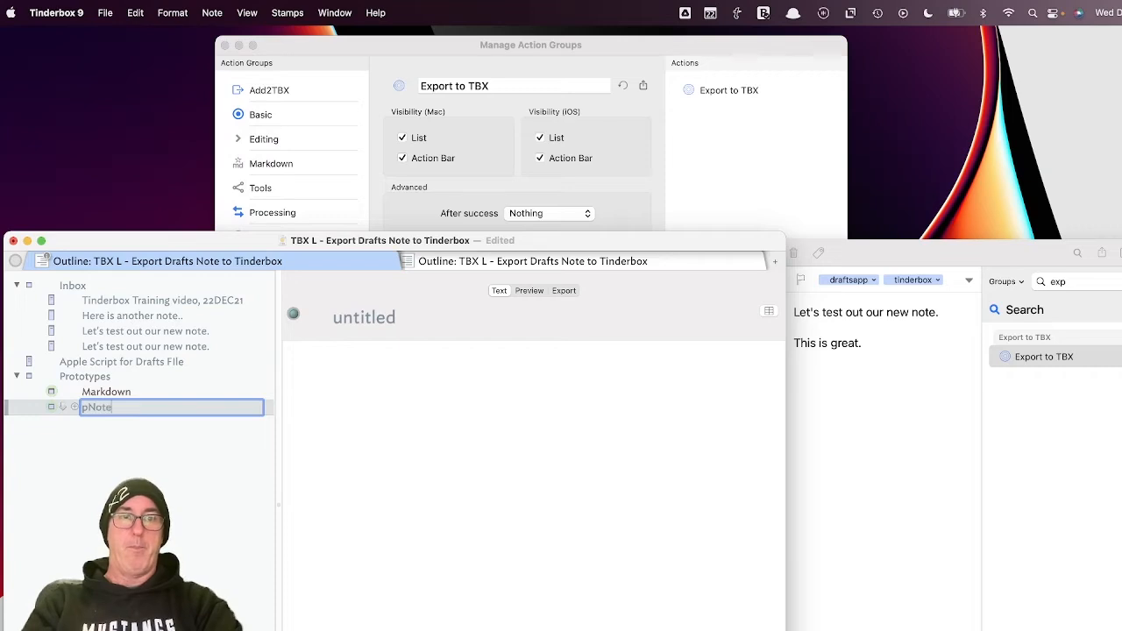
{"action": "key", "text": "Return"}
Add URL and Term to the displayed attributes of pNote
{"action": "left_click", "coordinate": [769, 312]}
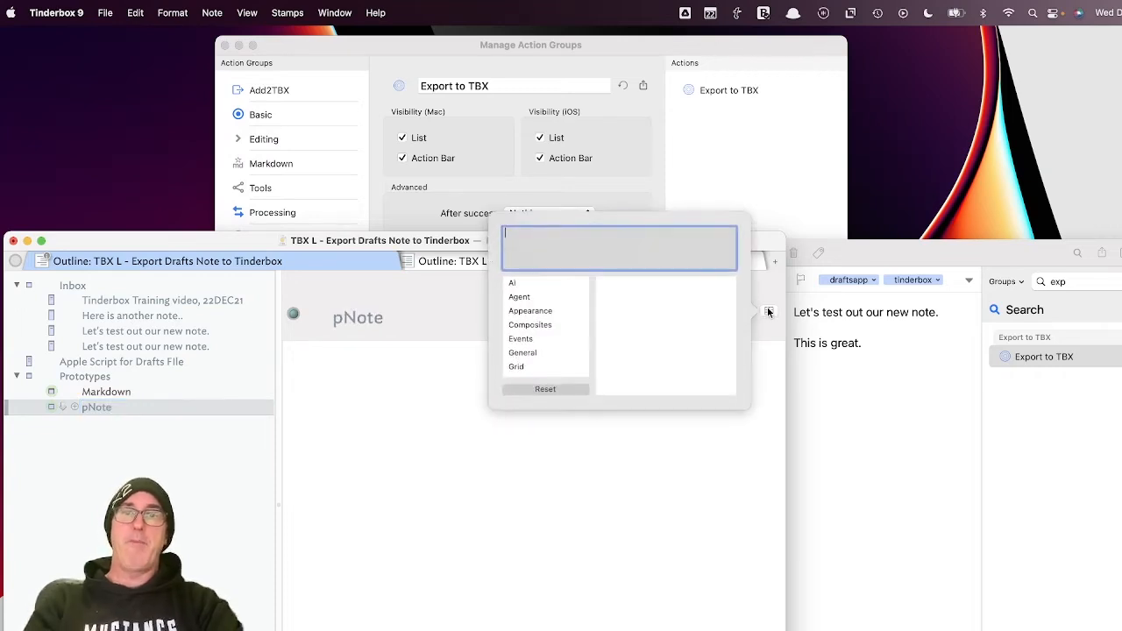
{"action": "type", "text": "url"}
{"action": "key", "text": "Return"}
{"action": "type", "text": "term"}
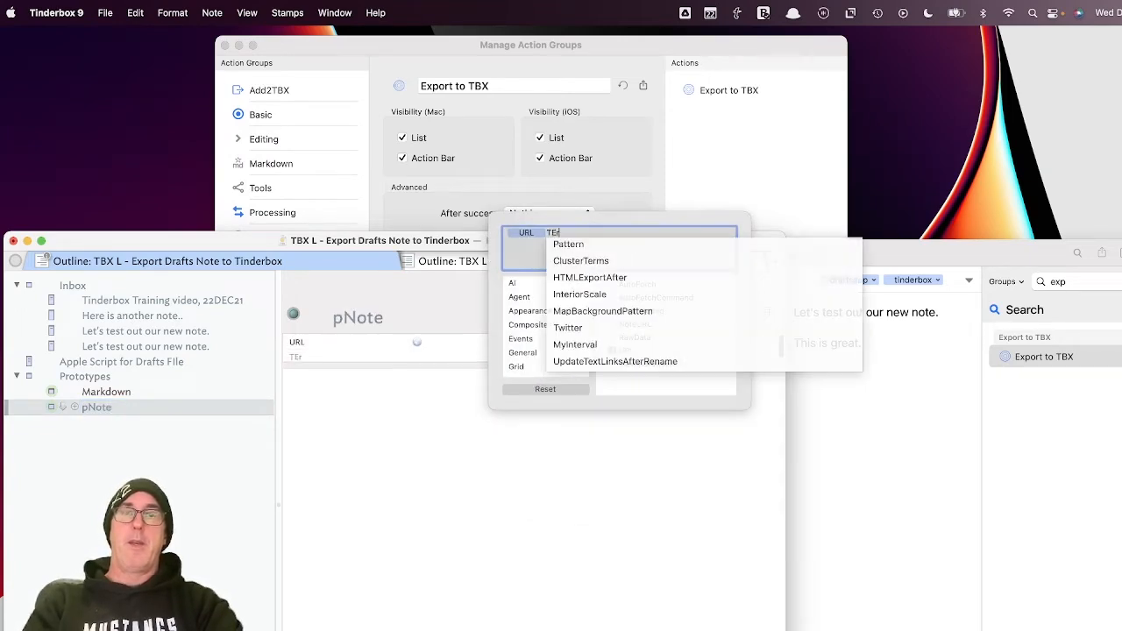
{"action": "key", "text": "Return"}
Add Created as the next displayed attribute of pNote
{"action": "type", "text": "Crea"}
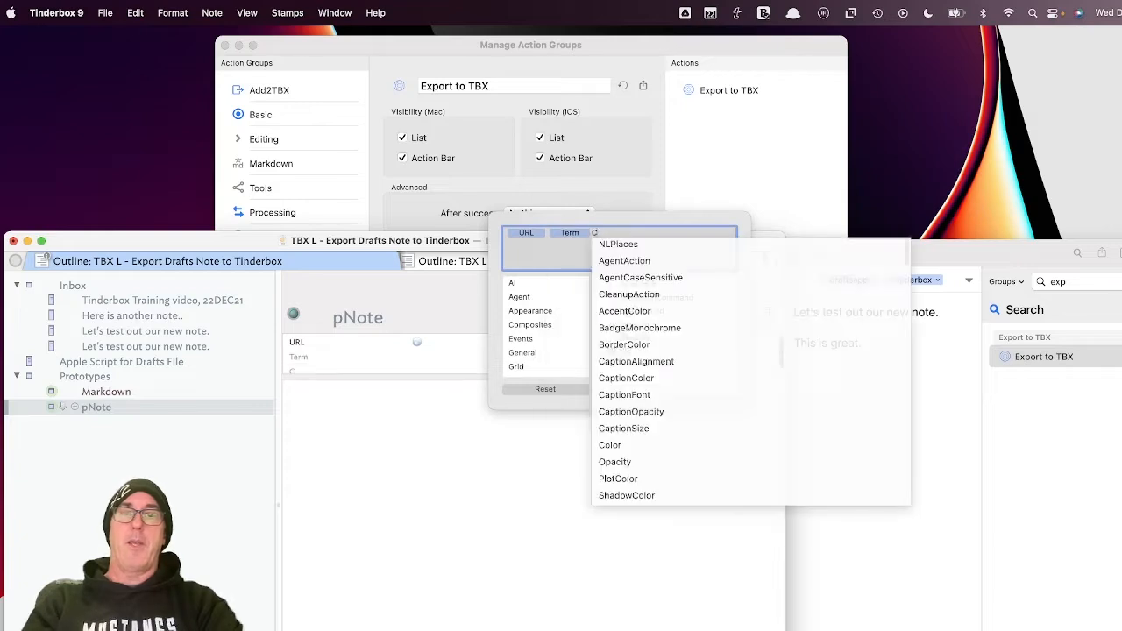
{"action": "key", "text": "Down"}
{"action": "key", "text": "Down"}
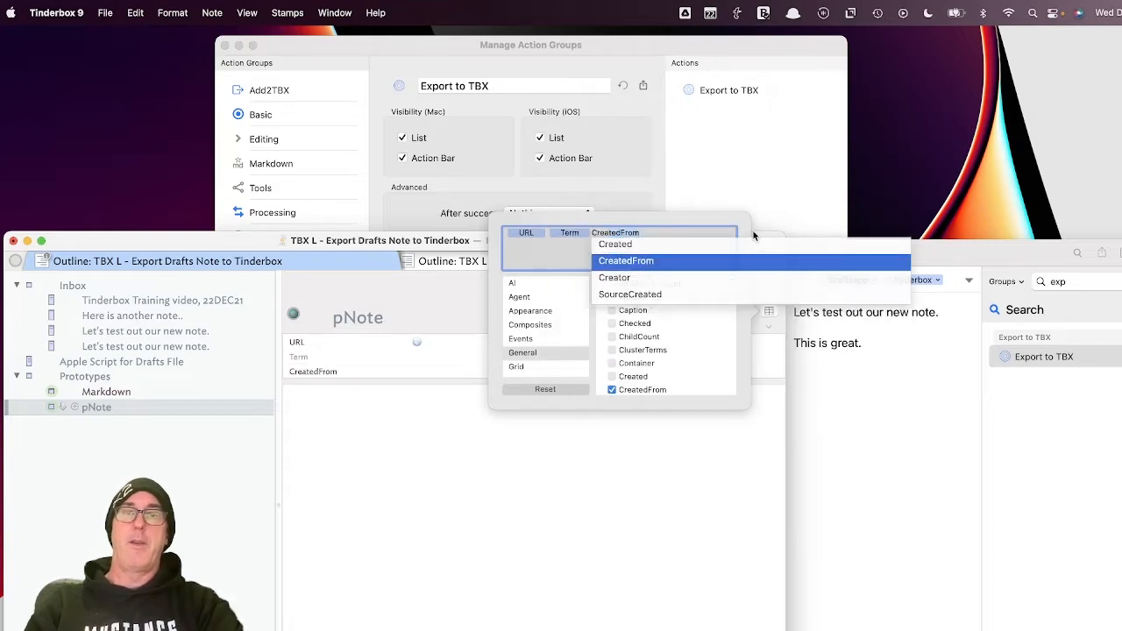
{"action": "key", "text": "Up"}
{"action": "key", "text": "Escape"}
{"action": "type", "text": "Mo"}
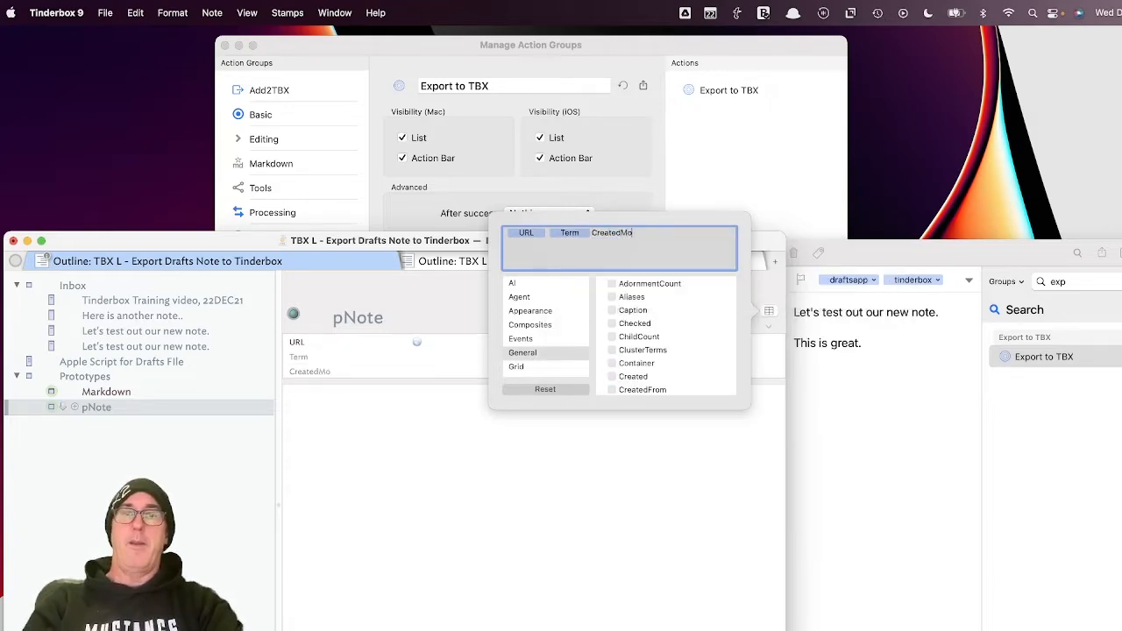
{"action": "key", "text": "BackSpace"}
{"action": "key", "text": "BackSpace"}
{"action": "key", "text": "Return"}
Add Modified and a second URL entry to pNote's displayed attributes and close the attribute picker
{"action": "type", "text": "Mod"}
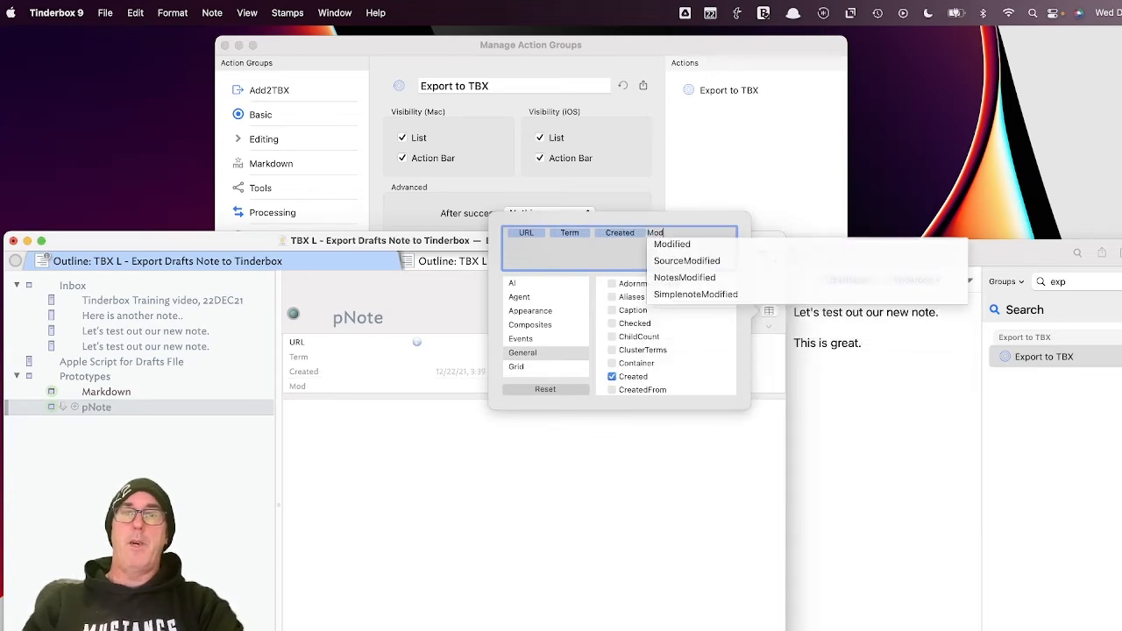
{"action": "key", "text": "Return"}
{"action": "type", "text": "URL"}
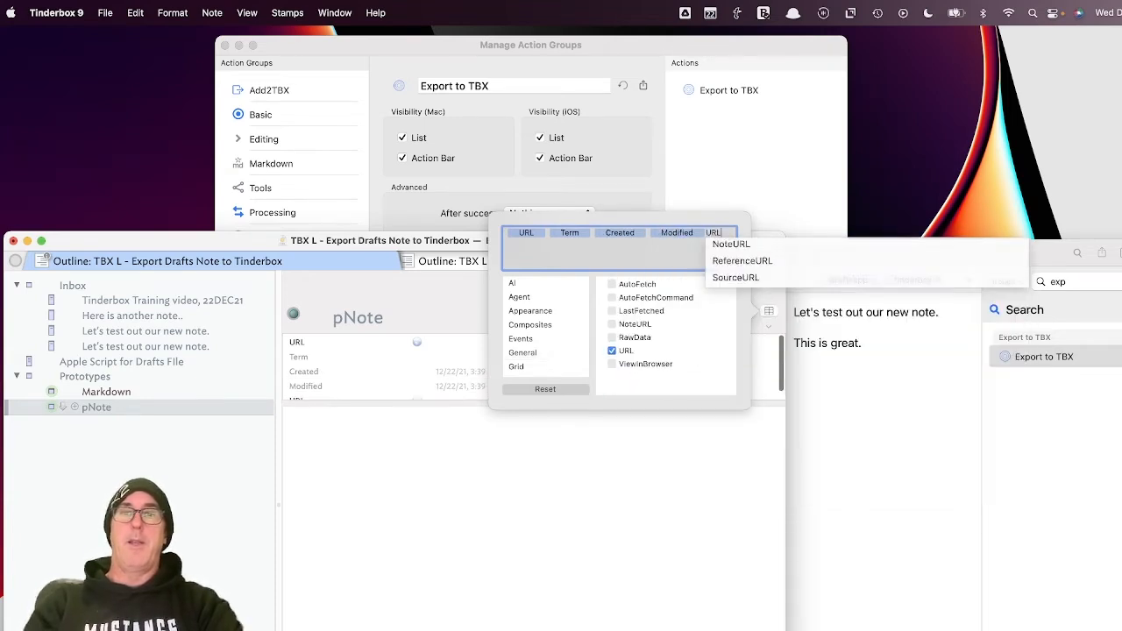
{"action": "key", "text": "Return"}
{"action": "left_click", "coordinate": [458, 568]}
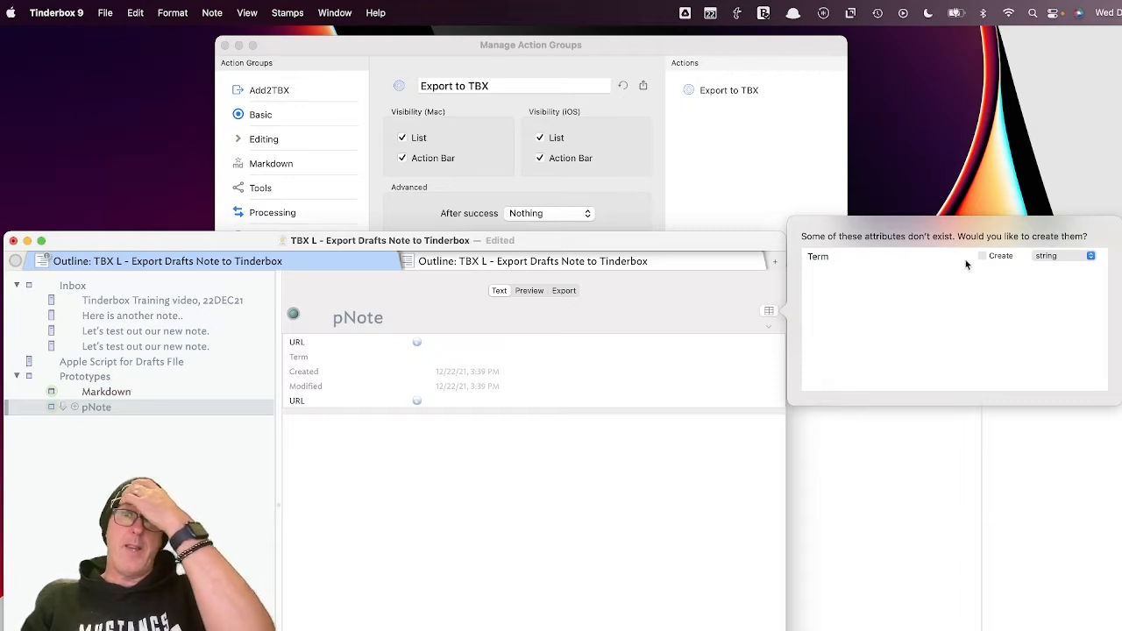
Create the missing Term attribute with the type set
{"action": "left_click", "coordinate": [1000, 256]}
{"action": "left_click", "coordinate": [1060, 257]}
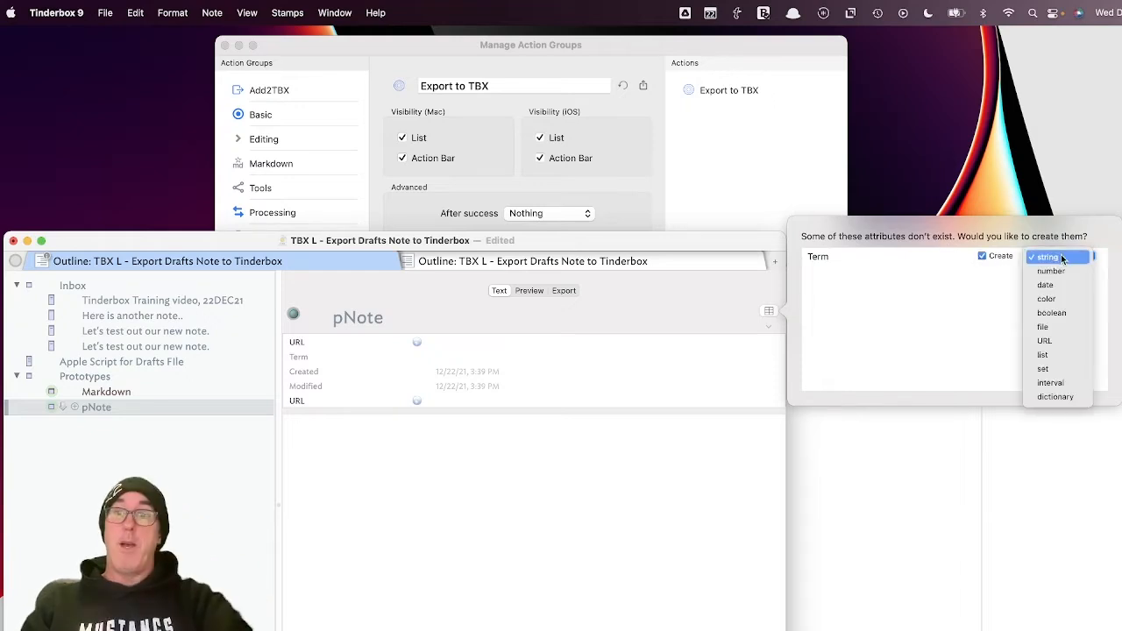
{"action": "left_click", "coordinate": [1046, 371]}
{"action": "left_click", "coordinate": [621, 561]}
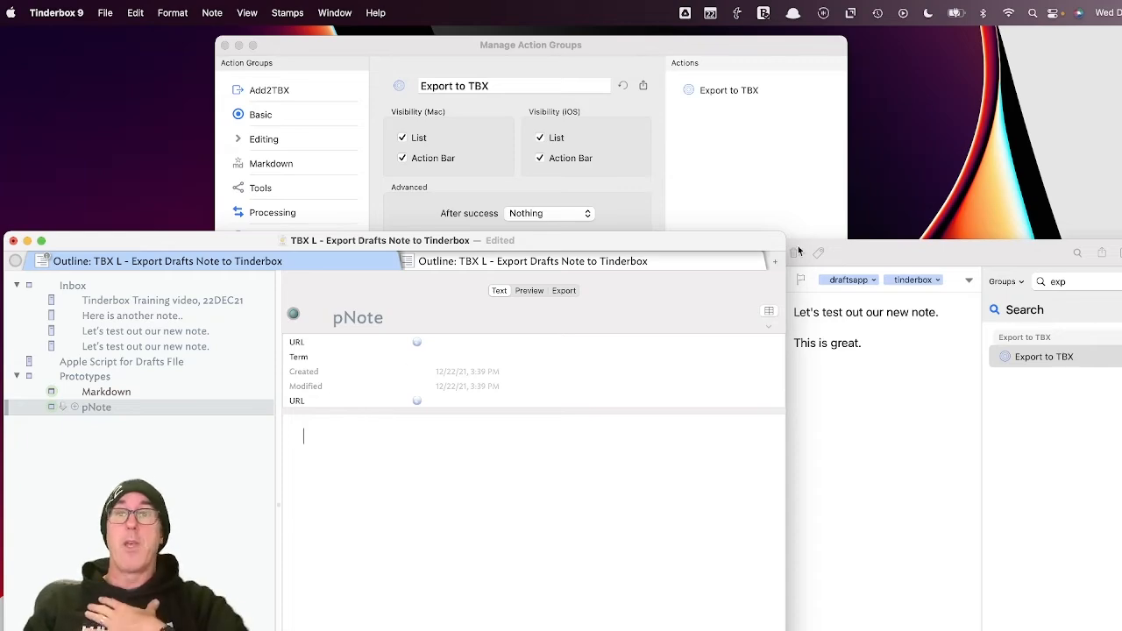
Switch to Drafts and set the Prototype value to pNote in the Export to TBX action's AppleScript
{"action": "left_click", "coordinate": [735, 159]}
{"action": "double_click", "coordinate": [724, 93]}
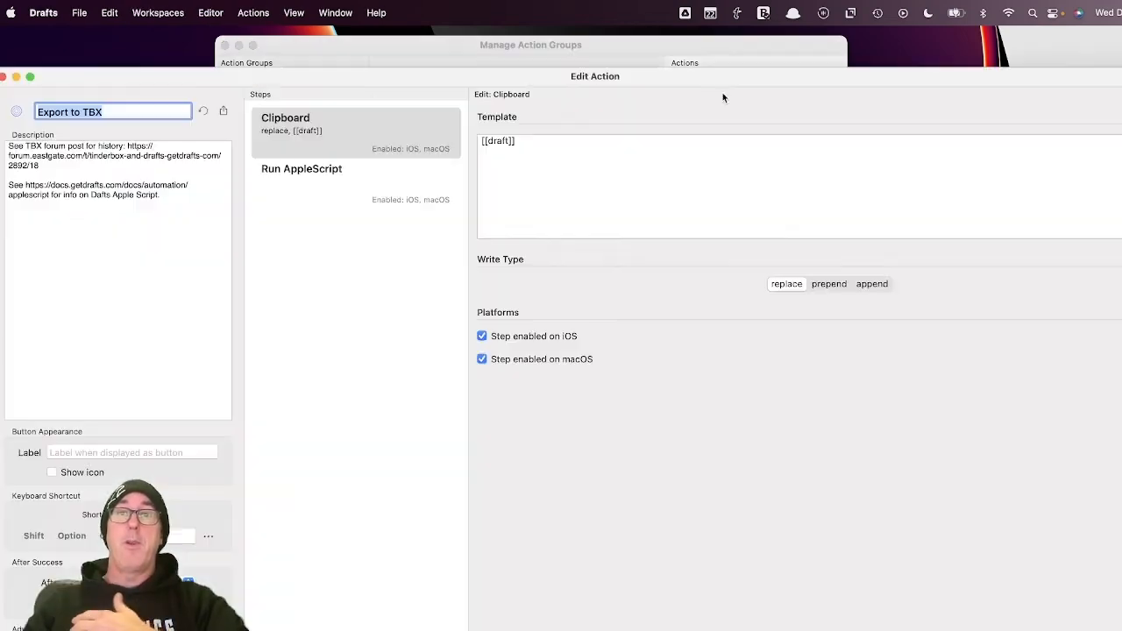
{"action": "left_click", "coordinate": [403, 176]}
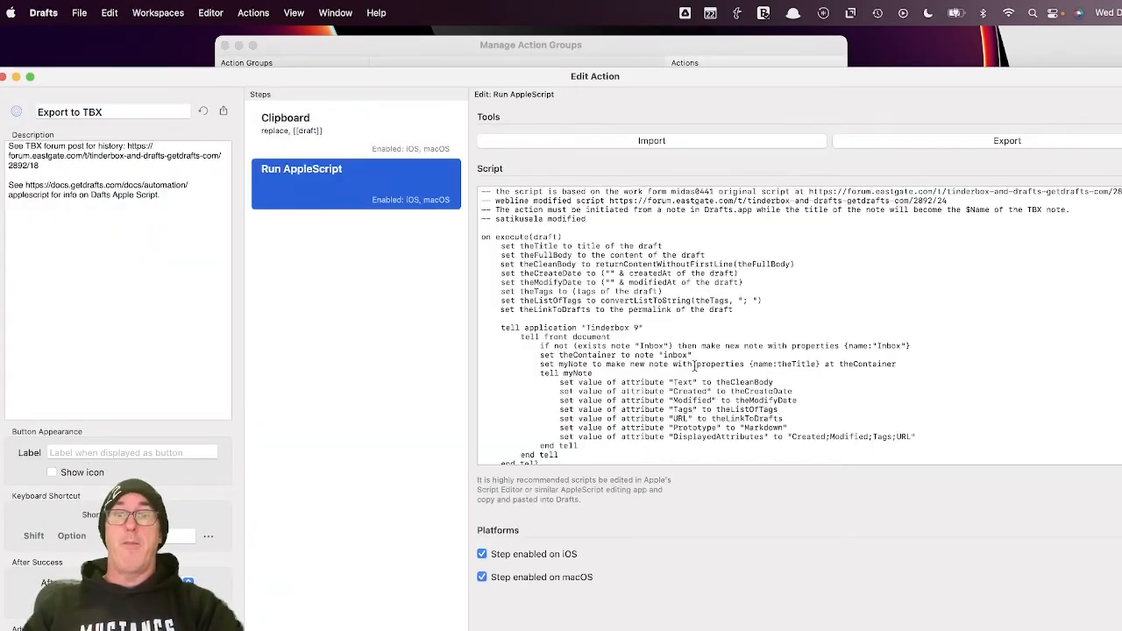
{"action": "double_click", "coordinate": [756, 428]}
{"action": "type", "text": "pNote"}
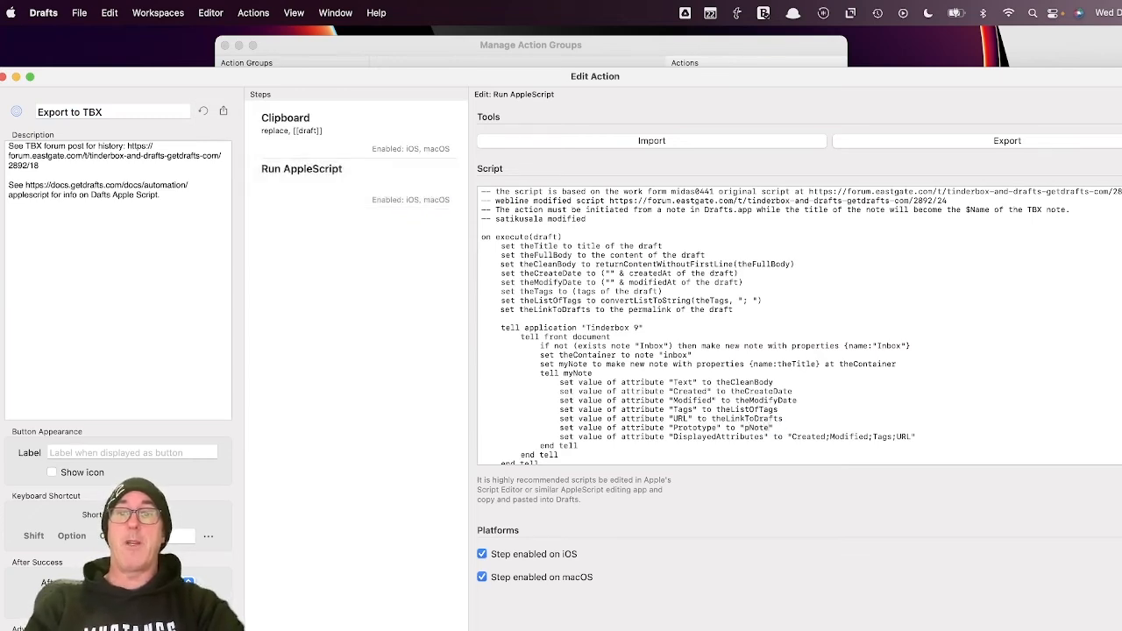
Replace the Tags attribute with Term in the script's theListOfTags line, and close the action editor and the action groups manager
{"action": "double_click", "coordinate": [684, 410]}
{"action": "type", "text": "Term"}
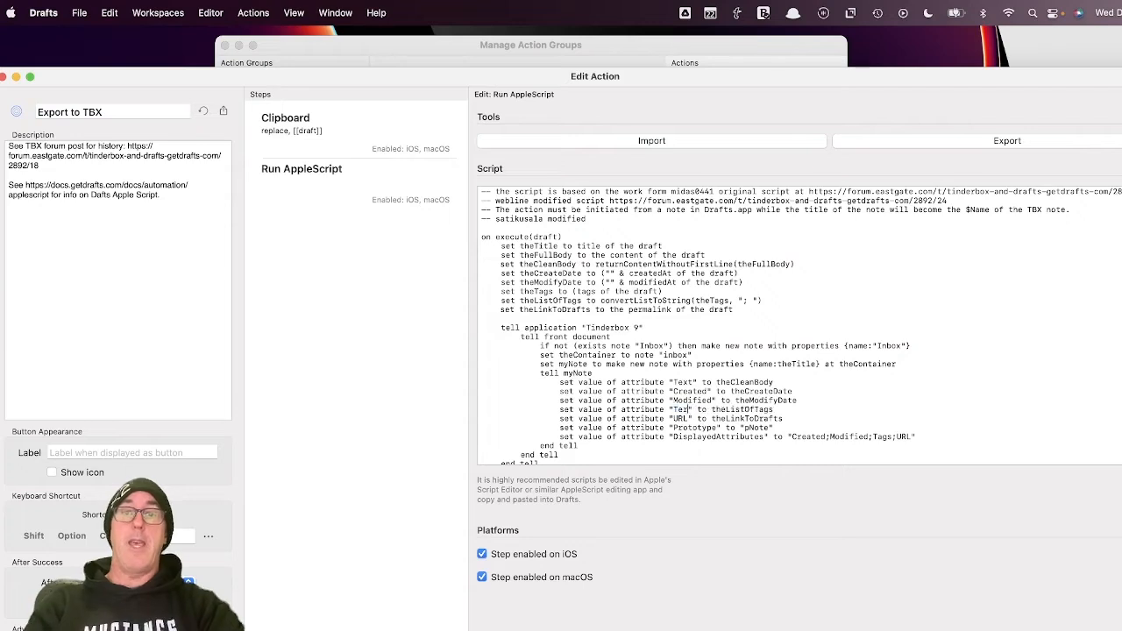
{"action": "left_click", "coordinate": [3, 78]}
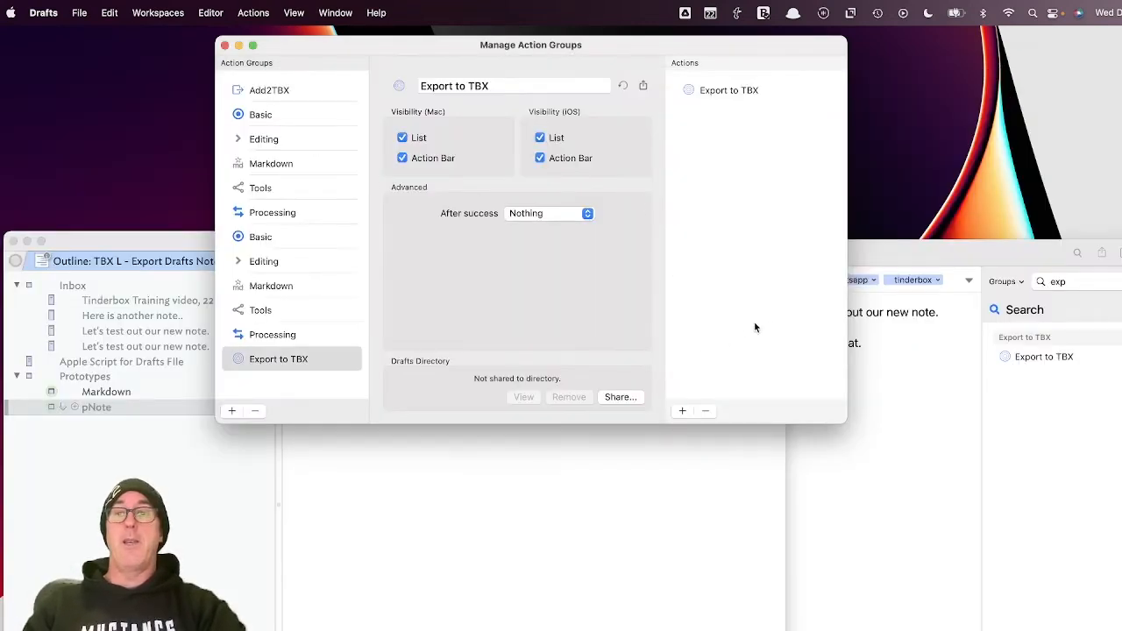
{"action": "left_click", "coordinate": [225, 45]}
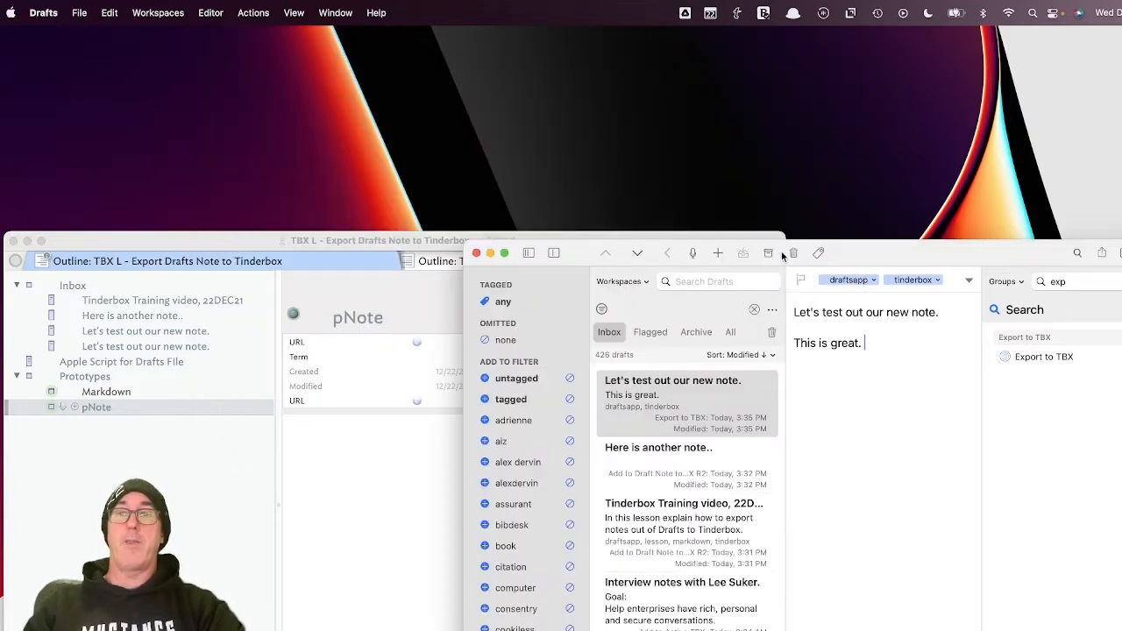
Create a new draft reading "Here is a new note to demonstrate our changes."
{"action": "left_click", "coordinate": [718, 254]}
{"action": "type", "text": "Here is a new "}
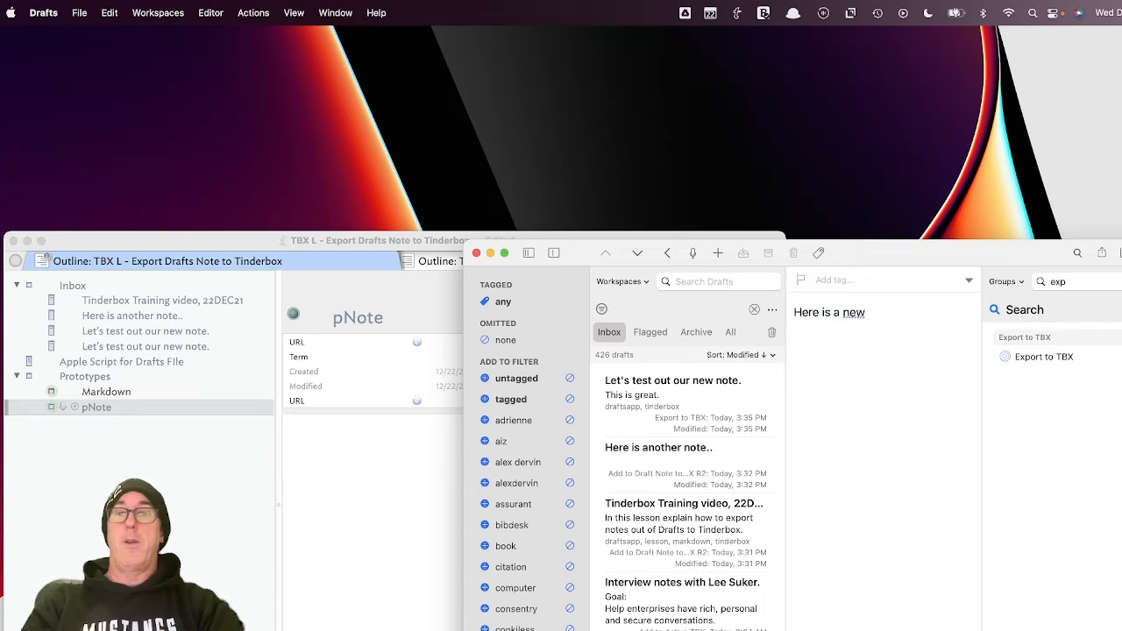
{"action": "type", "text": "note to dmons"}
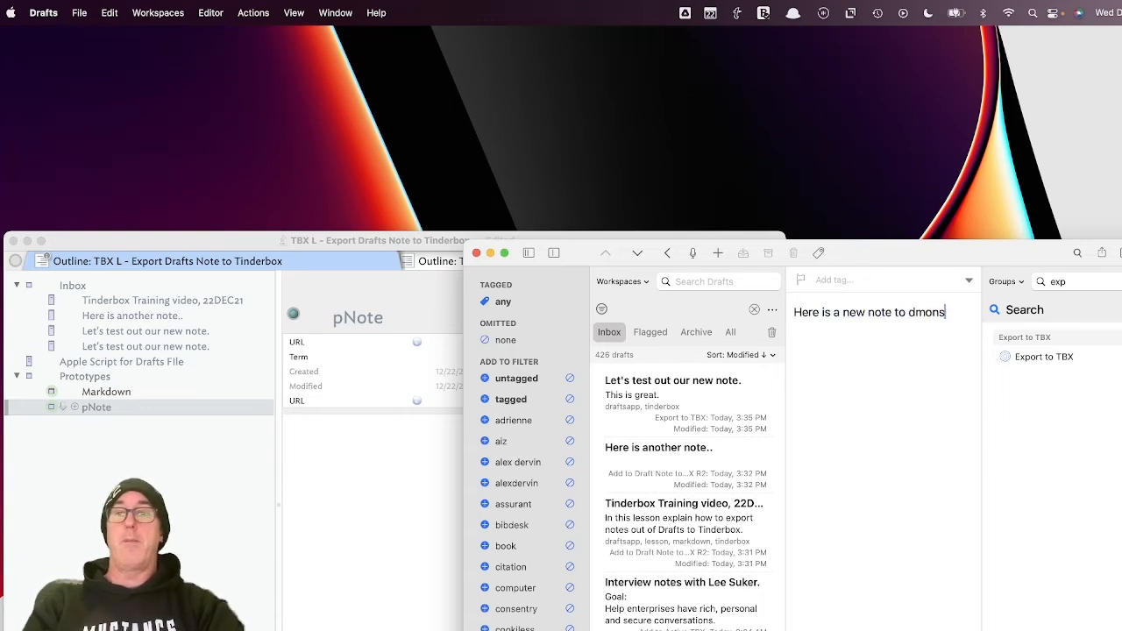
{"action": "key", "text": "BackSpace"}
{"action": "key", "text": "BackSpace"}
{"action": "key", "text": "BackSpace"}
{"action": "key", "text": "BackSpace"}
{"action": "type", "text": "emonstrate our chang"}
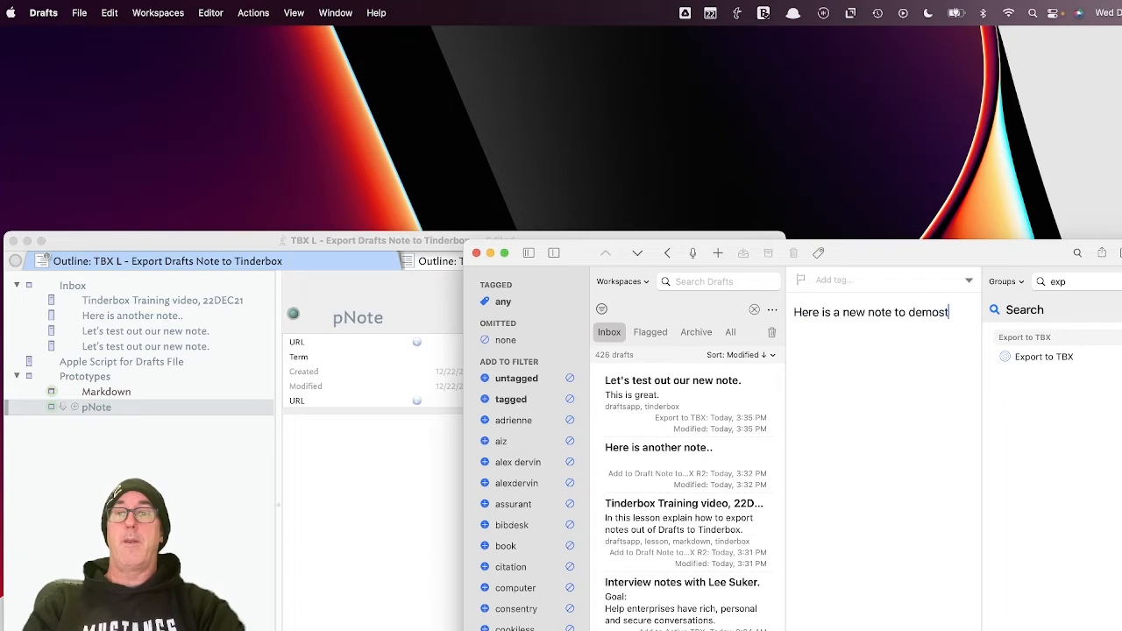
{"action": "type", "text": "es."}
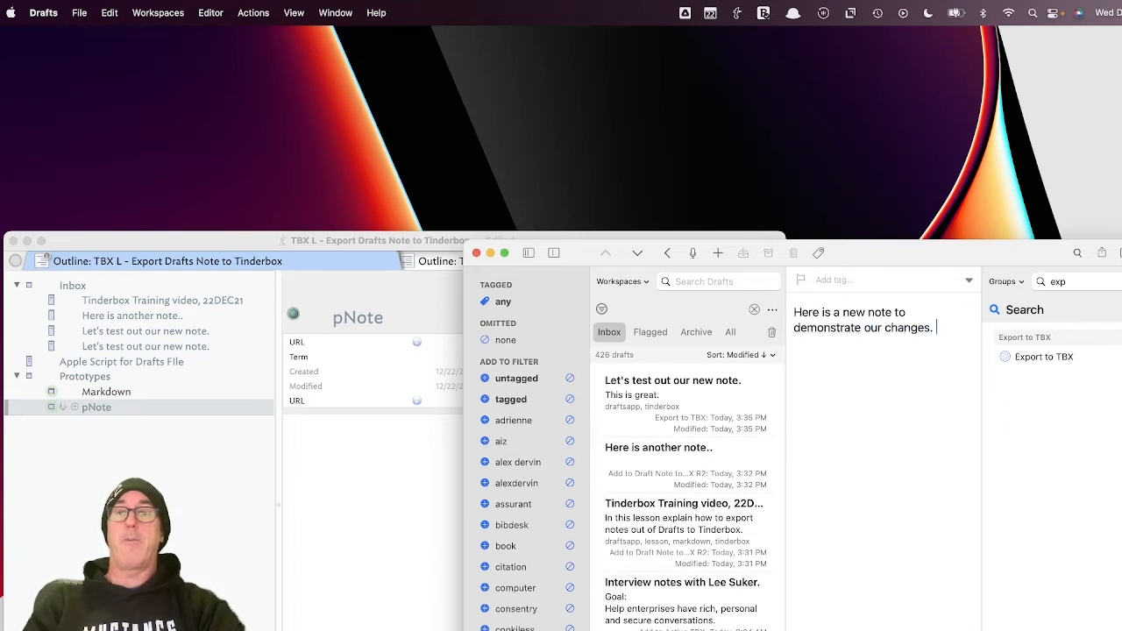
Tag the new draft with tinderbox and run the Export to TBX action on it
{"action": "left_click", "coordinate": [863, 277]}
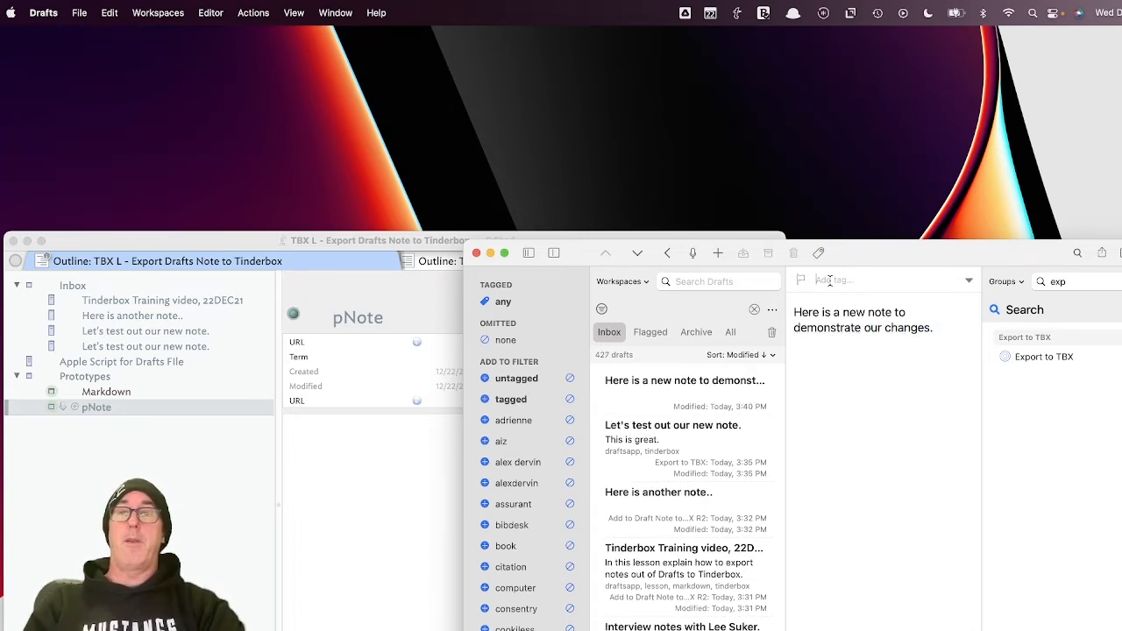
{"action": "type", "text": "tinderbox"}
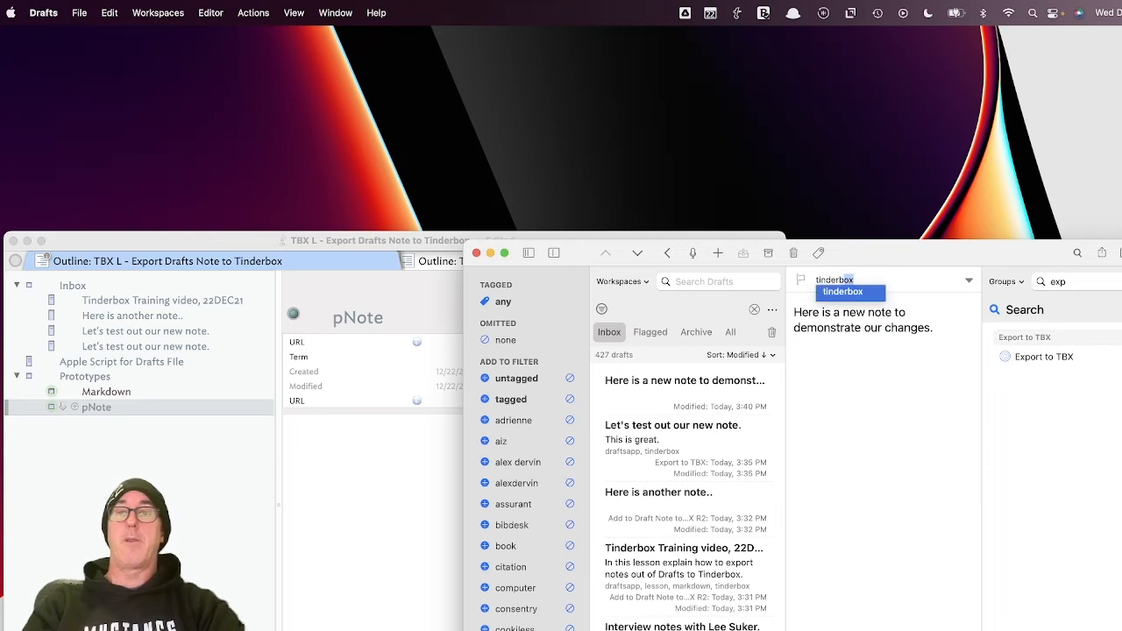
{"action": "key", "text": "Return"}
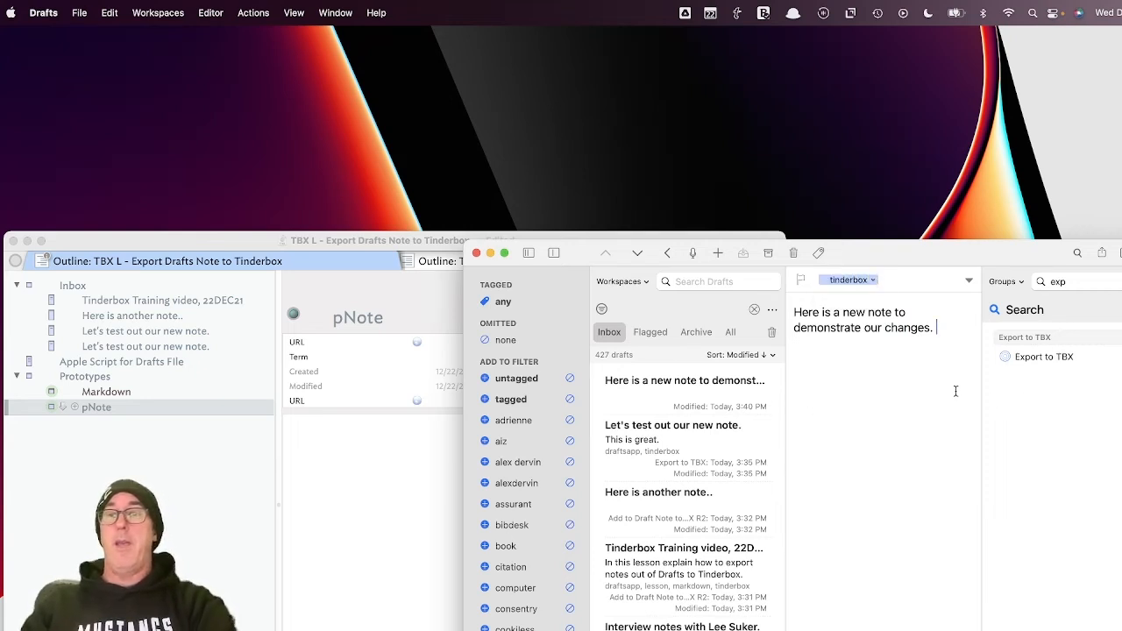
{"action": "left_click", "coordinate": [1070, 360]}
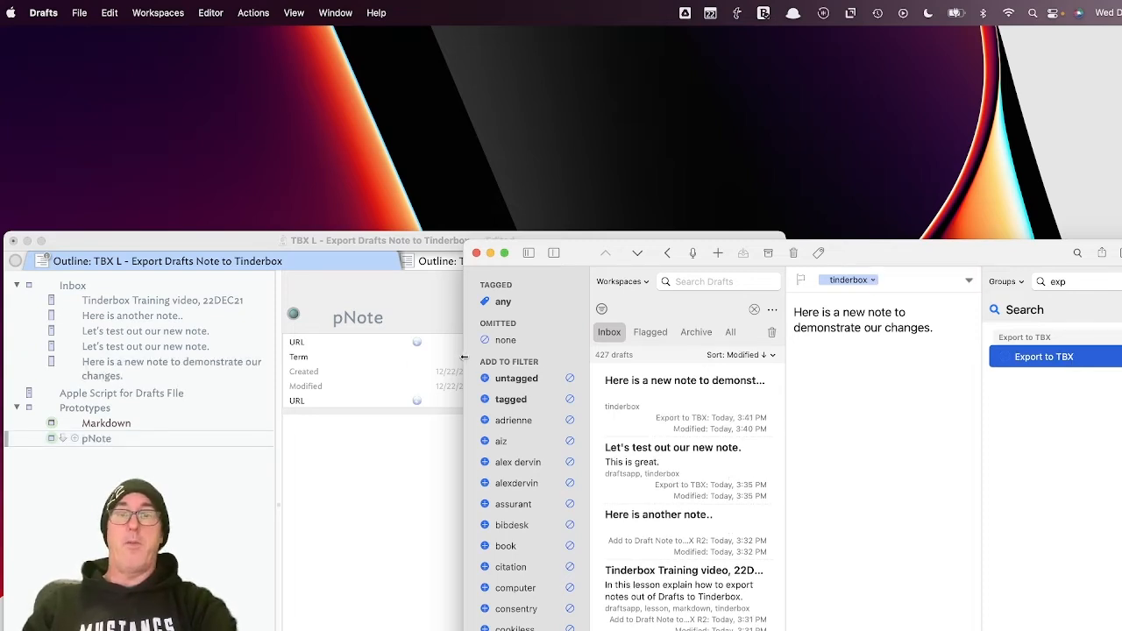
Open the exported "Here is a new note to demonstrate our changes." note in Tinderbox and compare its title and text with the draft
{"action": "left_click", "coordinate": [213, 346]}
{"action": "left_click", "coordinate": [186, 364]}
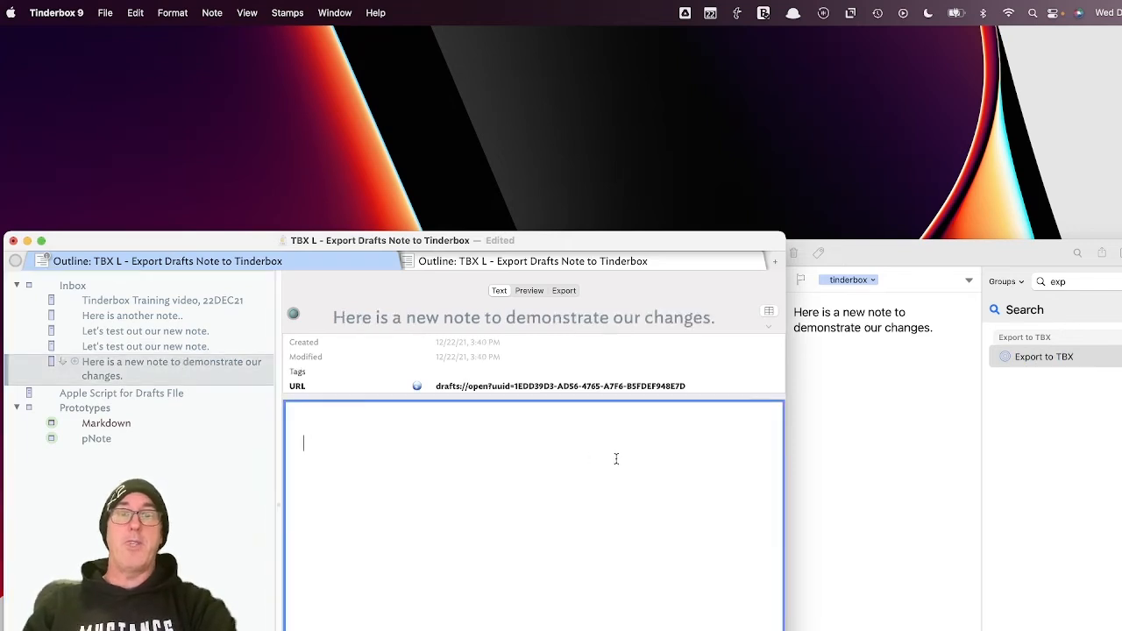
{"action": "left_click", "coordinate": [989, 318]}
{"action": "key", "text": "Return"}
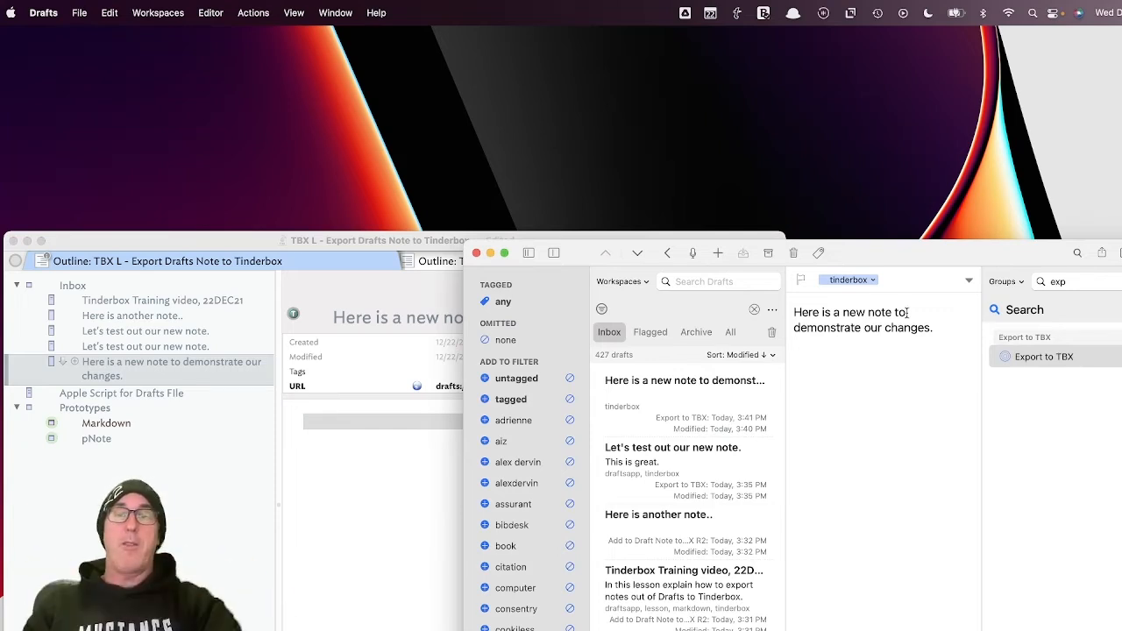
{"action": "left_click", "coordinate": [876, 357]}
{"action": "left_click_drag", "start_coordinate": [930, 337], "coordinate": [785, 307]}
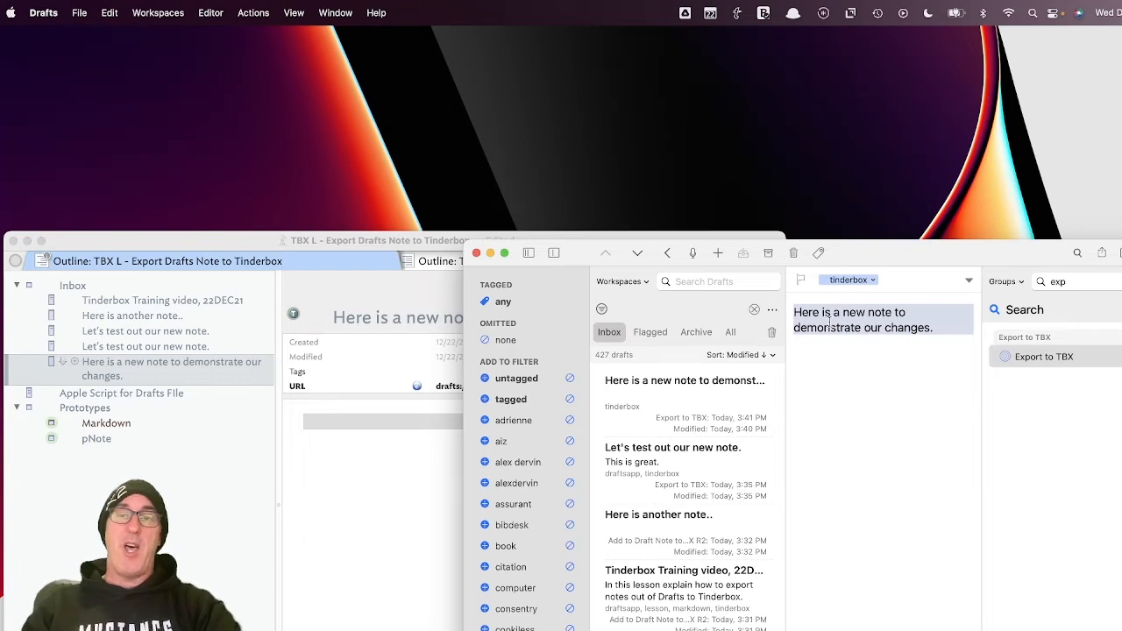
{"action": "left_click", "coordinate": [414, 335]}
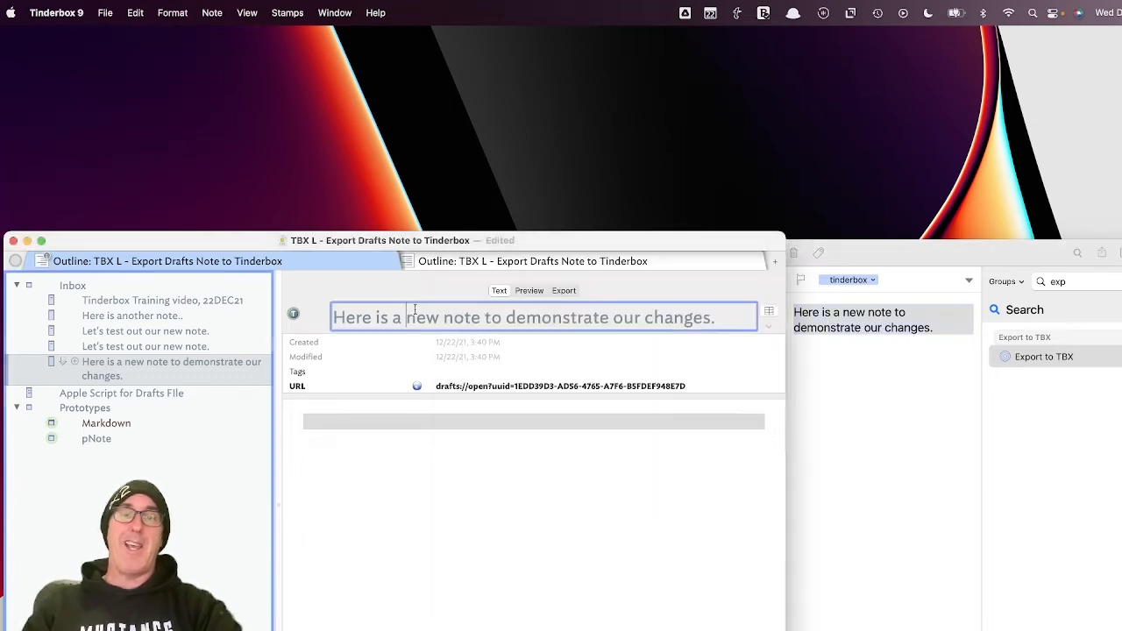
Switch to Drafts, add the line "Here is the second line." below the draft's first line, and run Export to TBX on it
{"action": "left_click", "coordinate": [1016, 345]}
{"action": "left_click", "coordinate": [795, 373]}
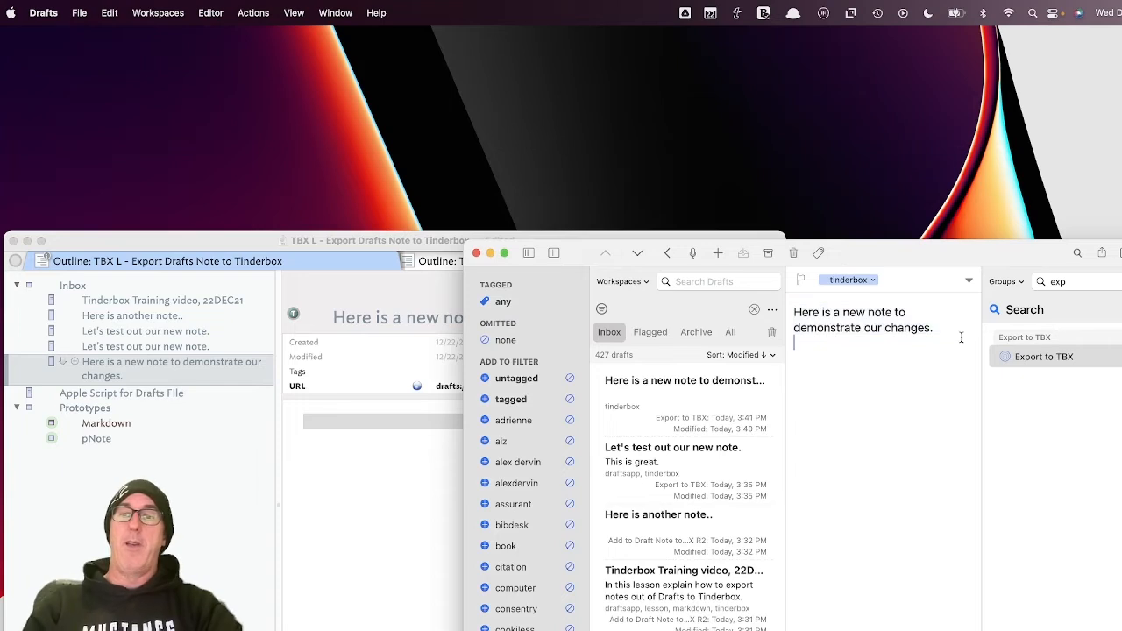
{"action": "type", "text": "Here is the e"}
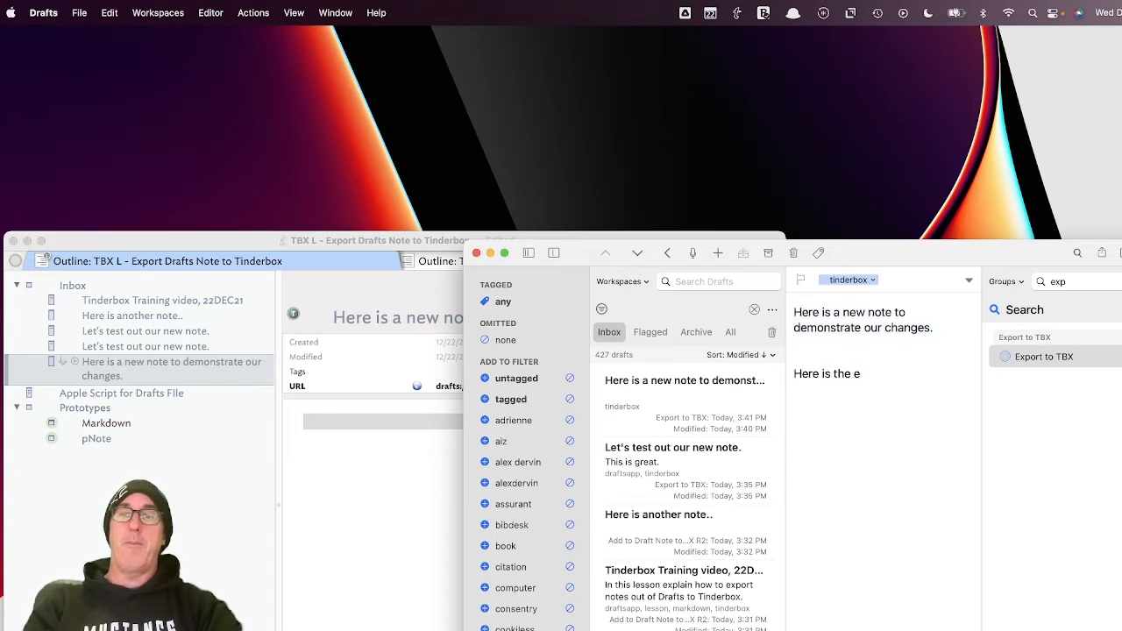
{"action": "key", "text": "BackSpace"}
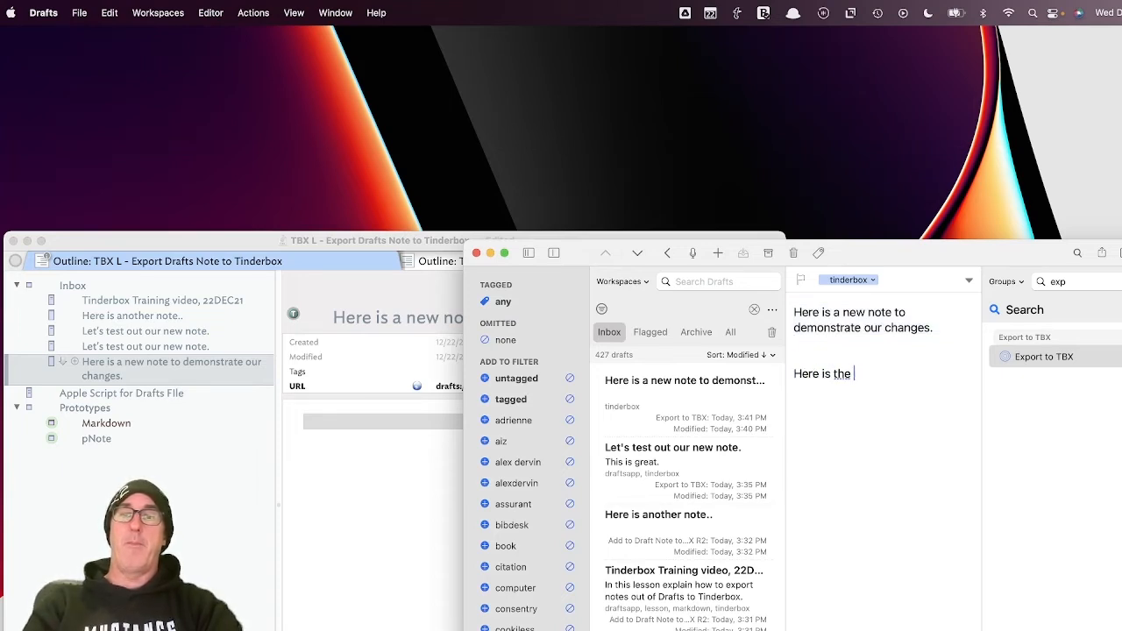
{"action": "type", "text": "sorc"}
{"action": "key", "text": "BackSpace"}
{"action": "key", "text": "BackSpace"}
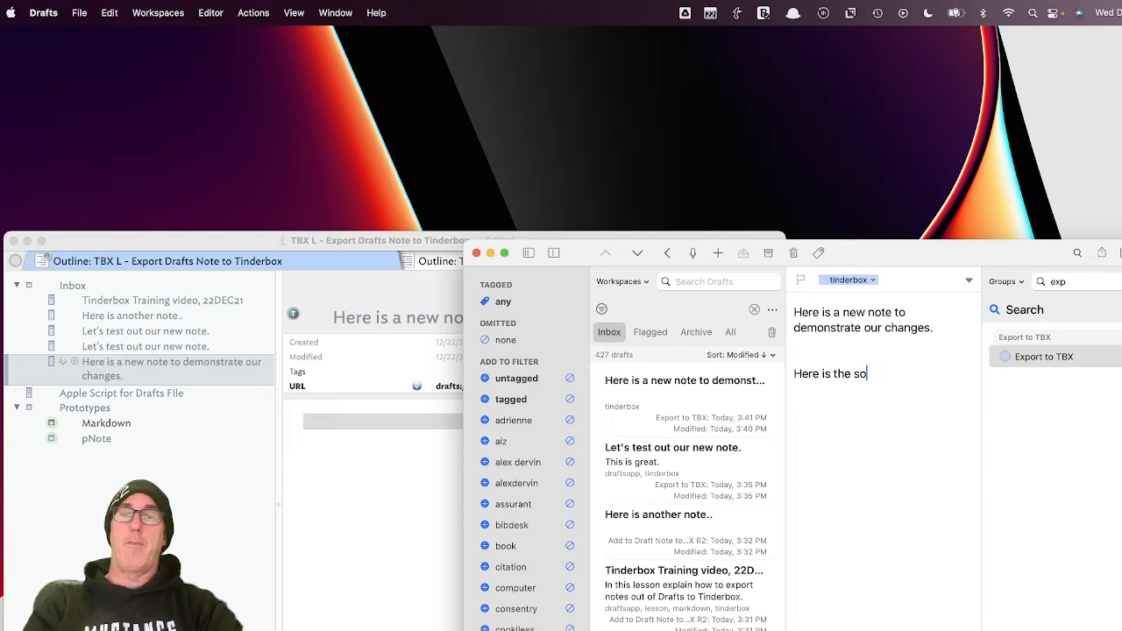
{"action": "type", "text": "condl"}
{"action": "key", "text": "BackSpace"}
{"action": "key", "text": "BackSpace"}
{"action": "type", "text": "line."}
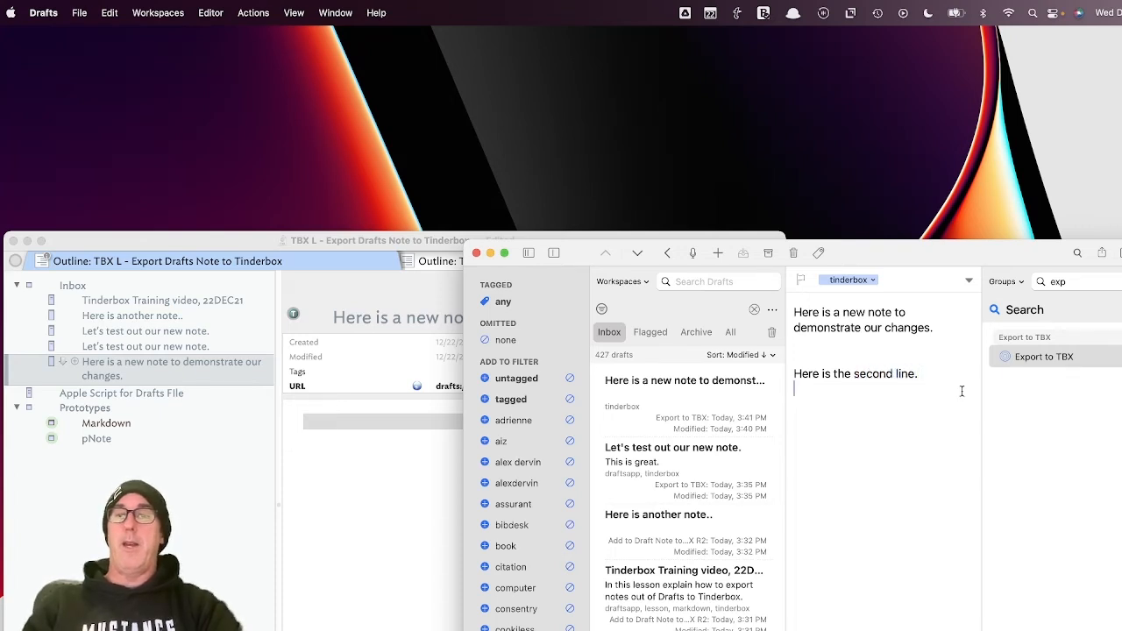
{"action": "left_click", "coordinate": [1044, 360]}
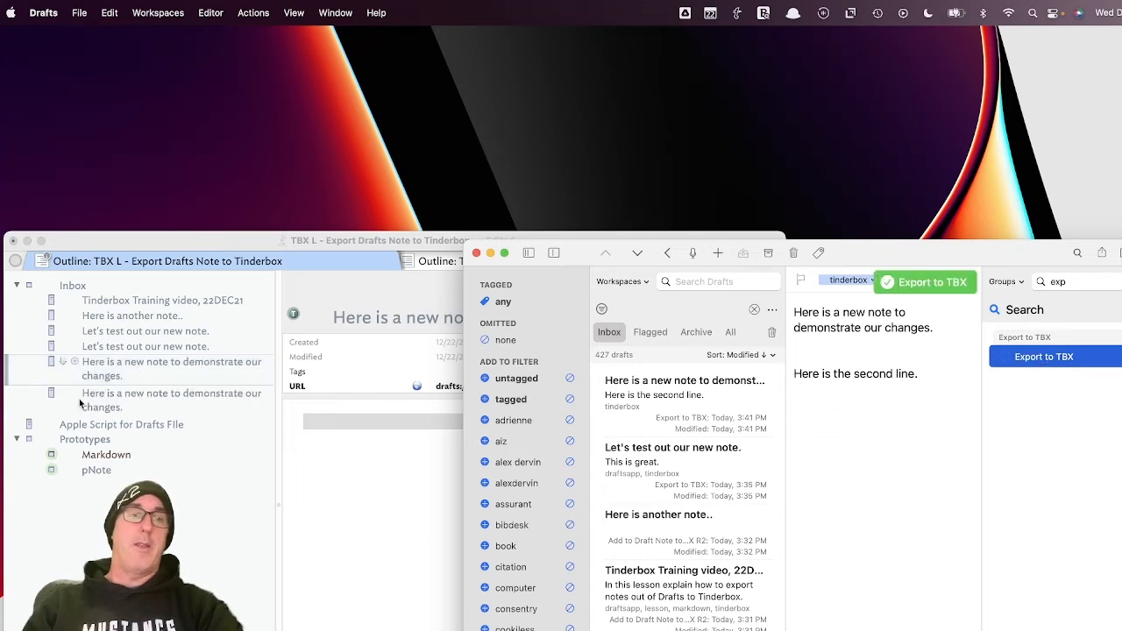
Switch to Tinderbox and inspect the newly exported note's title and body text, then view the earlier "Let's test out our new note." note
{"action": "left_click", "coordinate": [79, 398]}
{"action": "triple_click", "coordinate": [444, 409]}
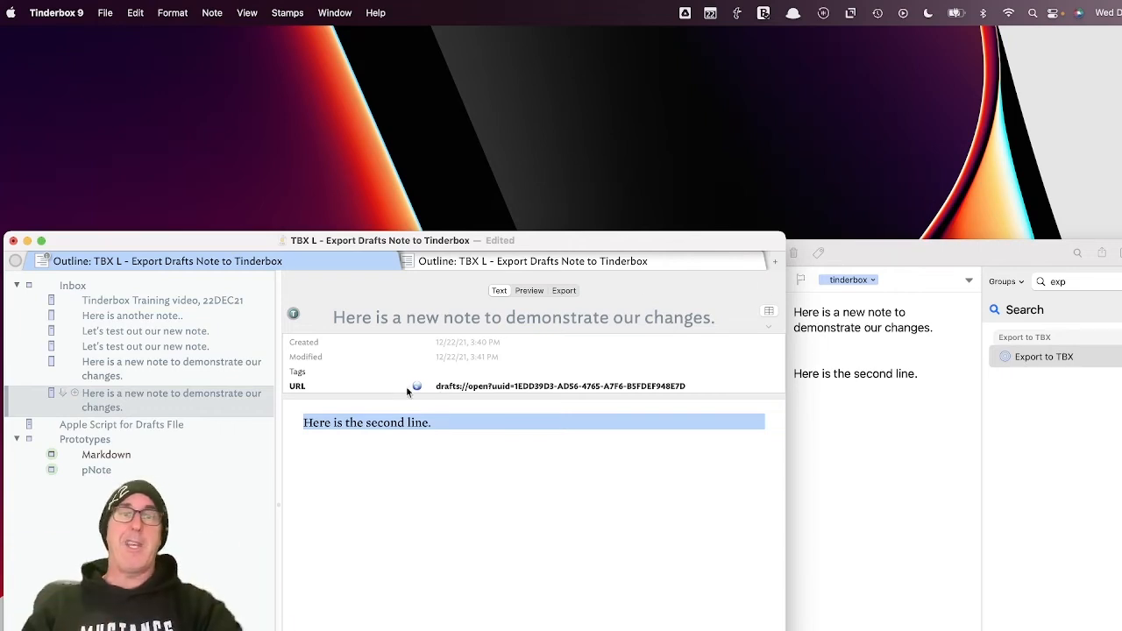
{"action": "left_click", "coordinate": [85, 347]}
Switch to Drafts and create a new draft reading "This test."
{"action": "left_click", "coordinate": [824, 469]}
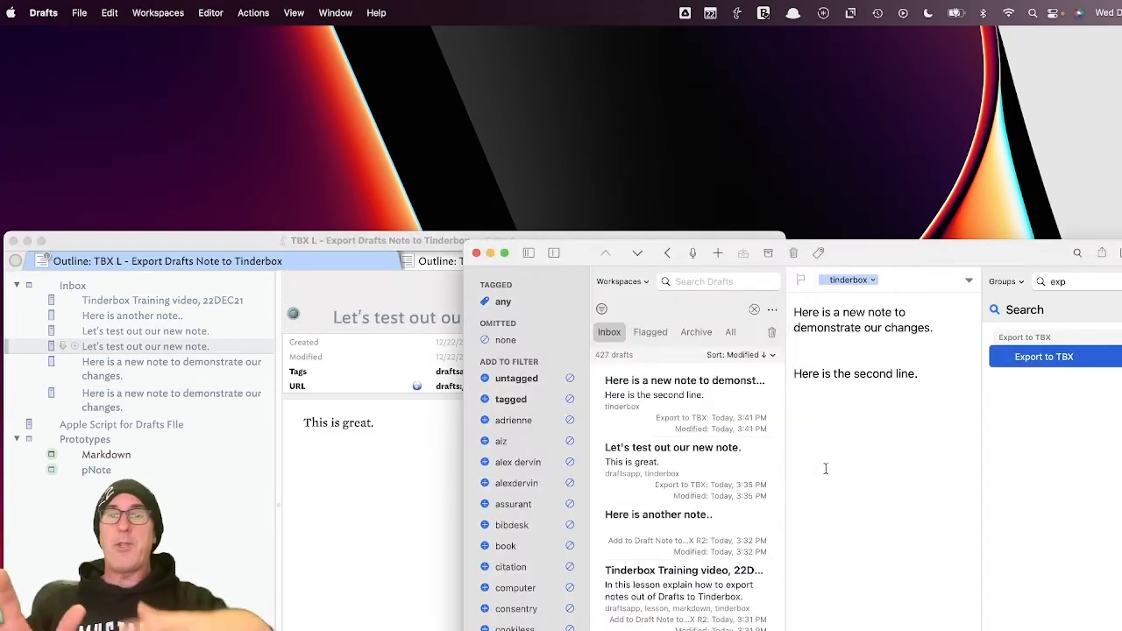
{"action": "left_click", "coordinate": [731, 408]}
{"action": "left_click", "coordinate": [716, 253]}
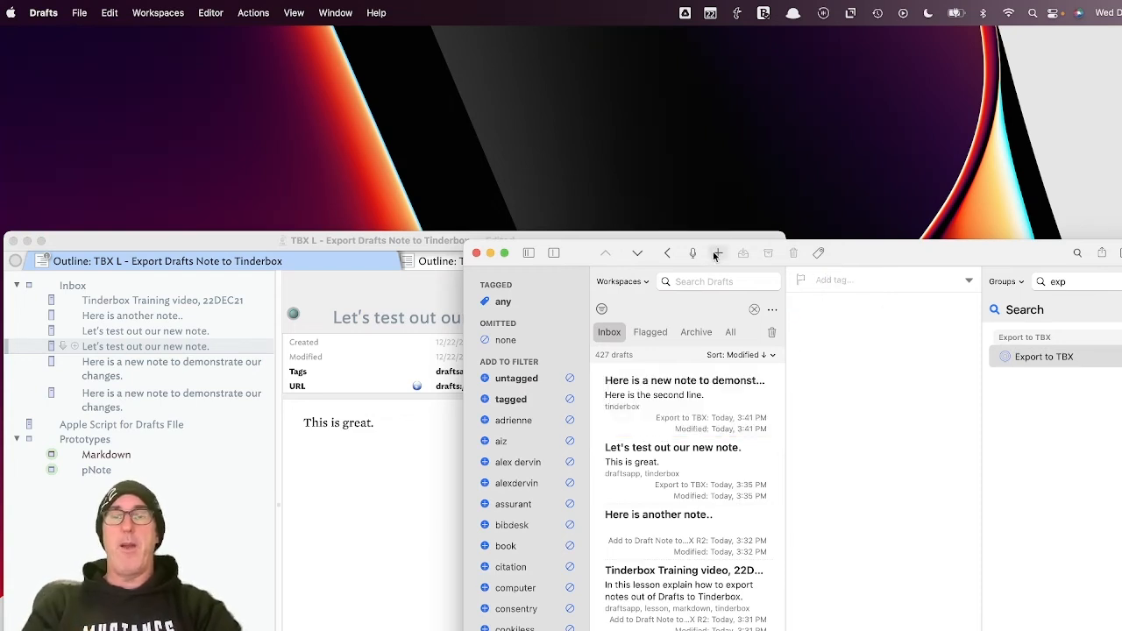
{"action": "type", "text": "This s"}
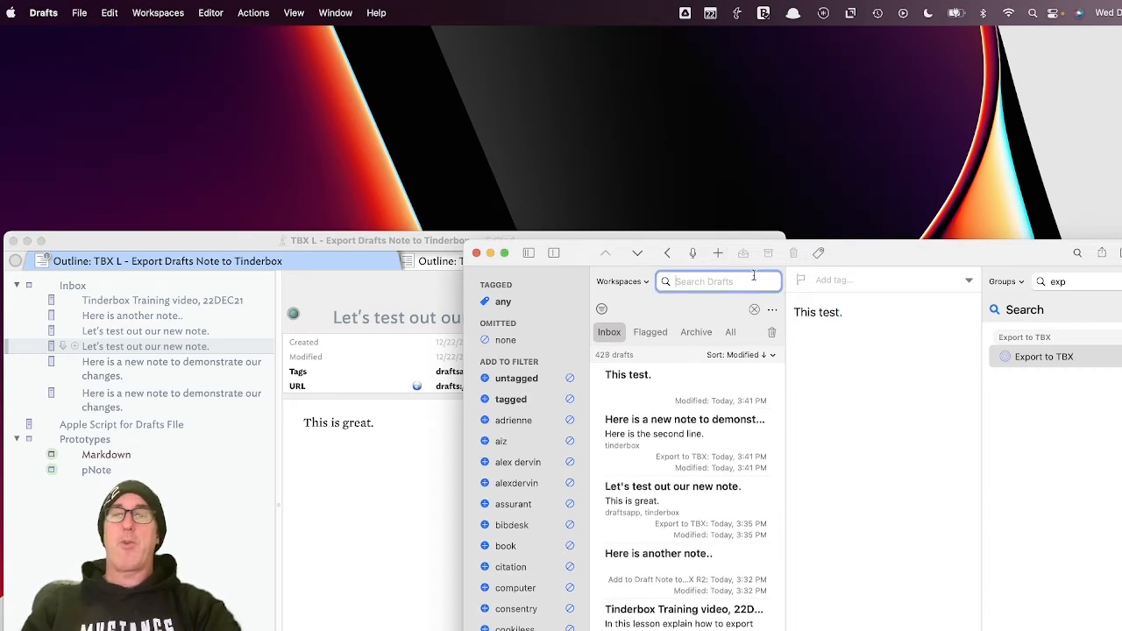
{"action": "key", "text": "super+a"}
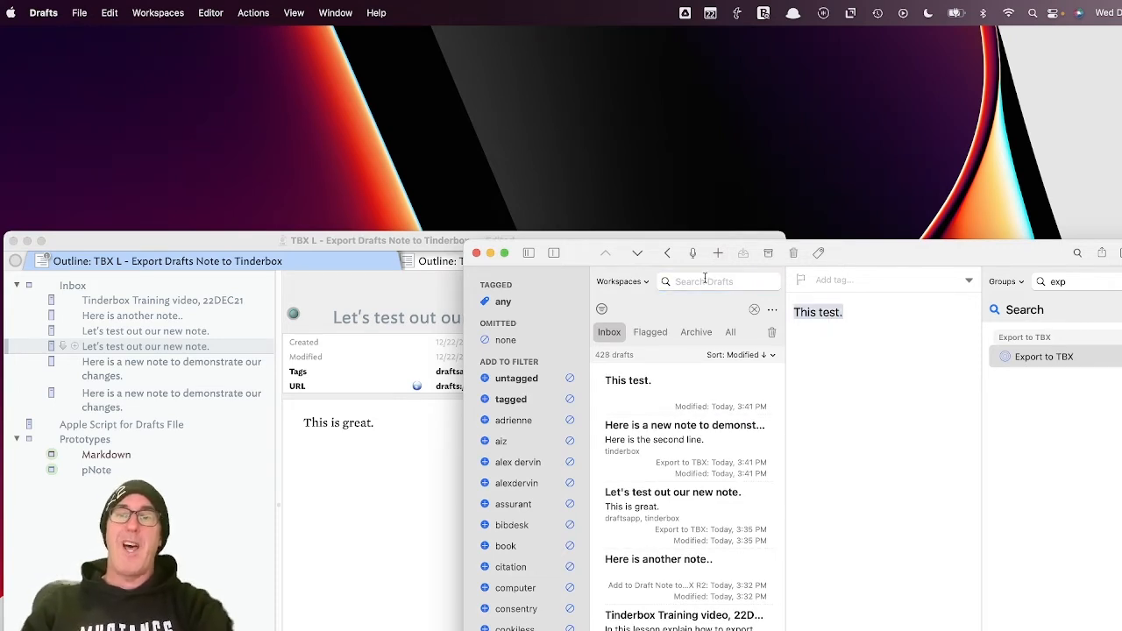
Add "Second line." below the first line of the "This test." draft, leaving a blank line between them
{"action": "left_click", "coordinate": [1036, 357]}
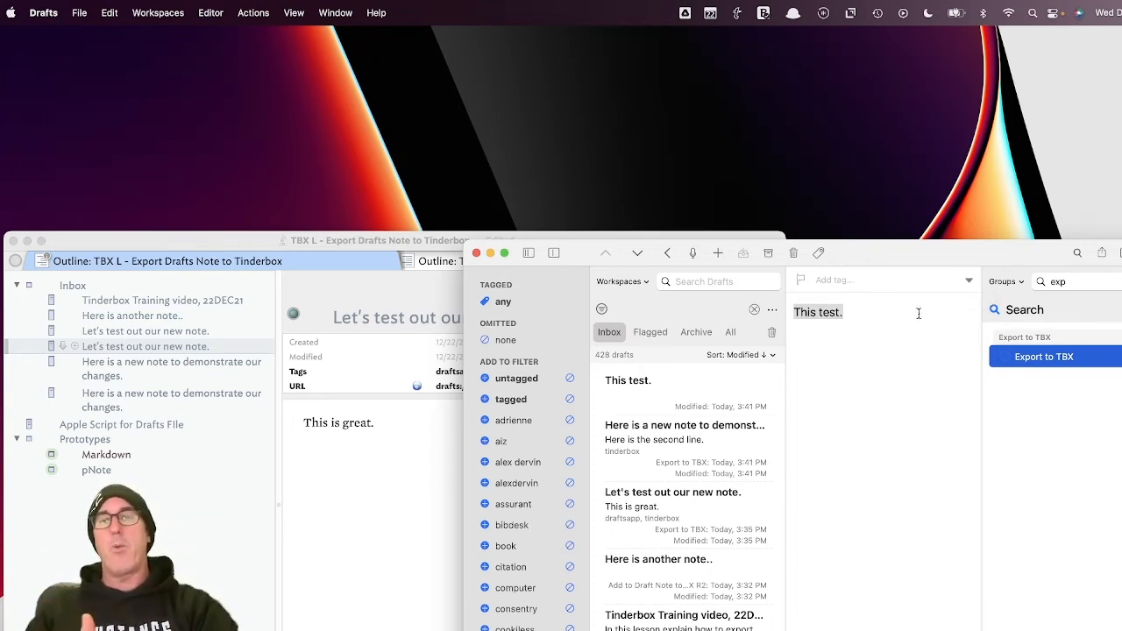
{"action": "left_click", "coordinate": [893, 319]}
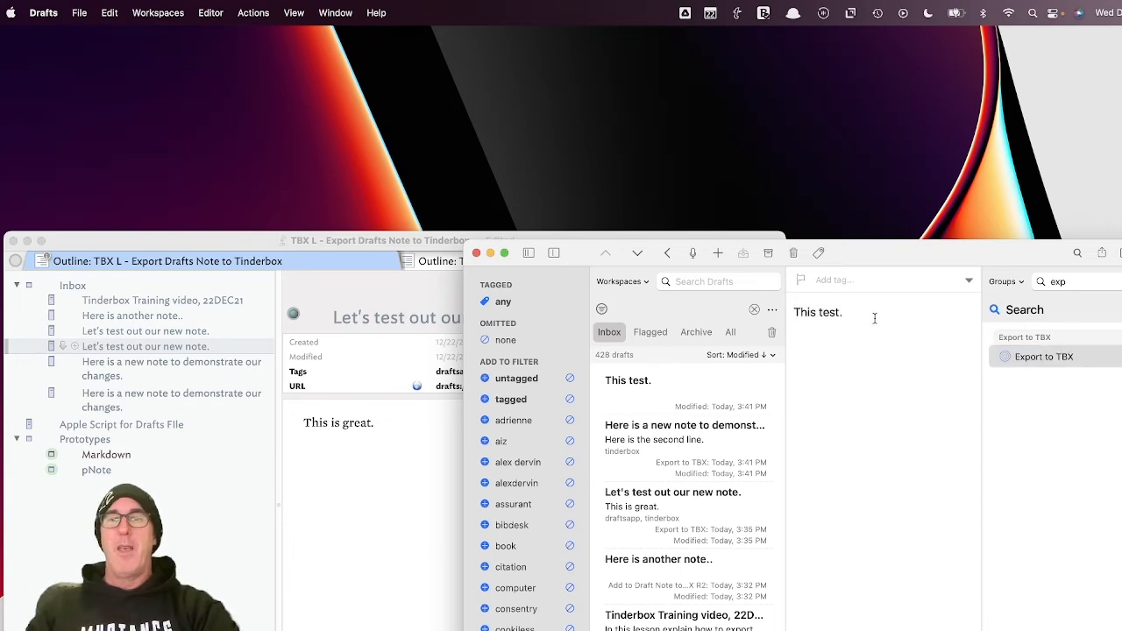
{"action": "left_click_drag", "start_coordinate": [875, 319], "coordinate": [786, 313]}
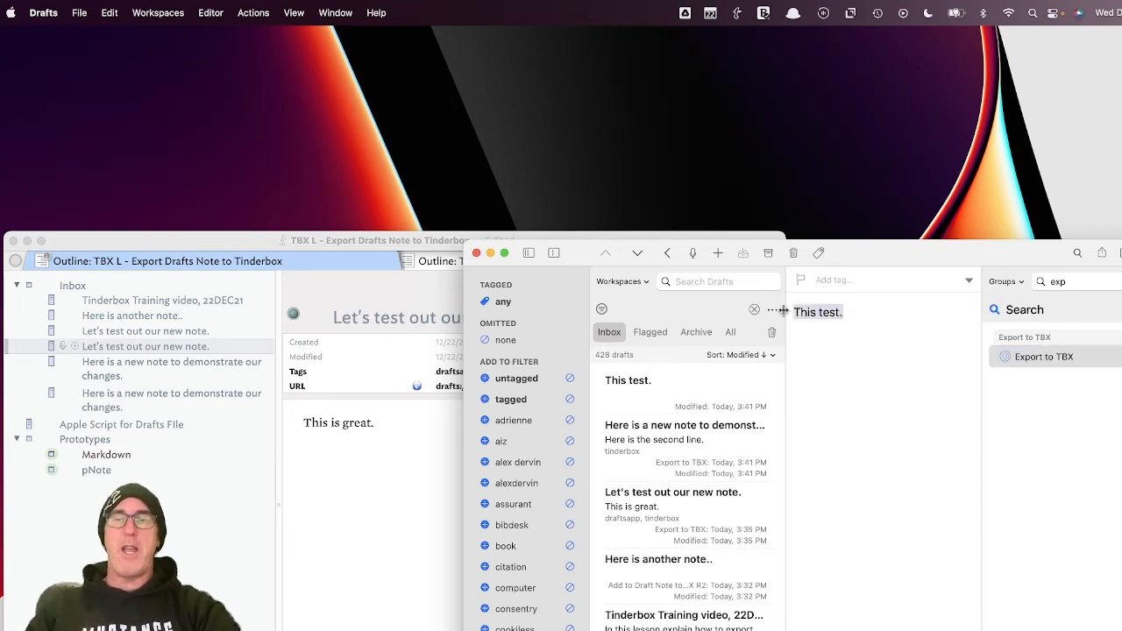
{"action": "left_click", "coordinate": [968, 280]}
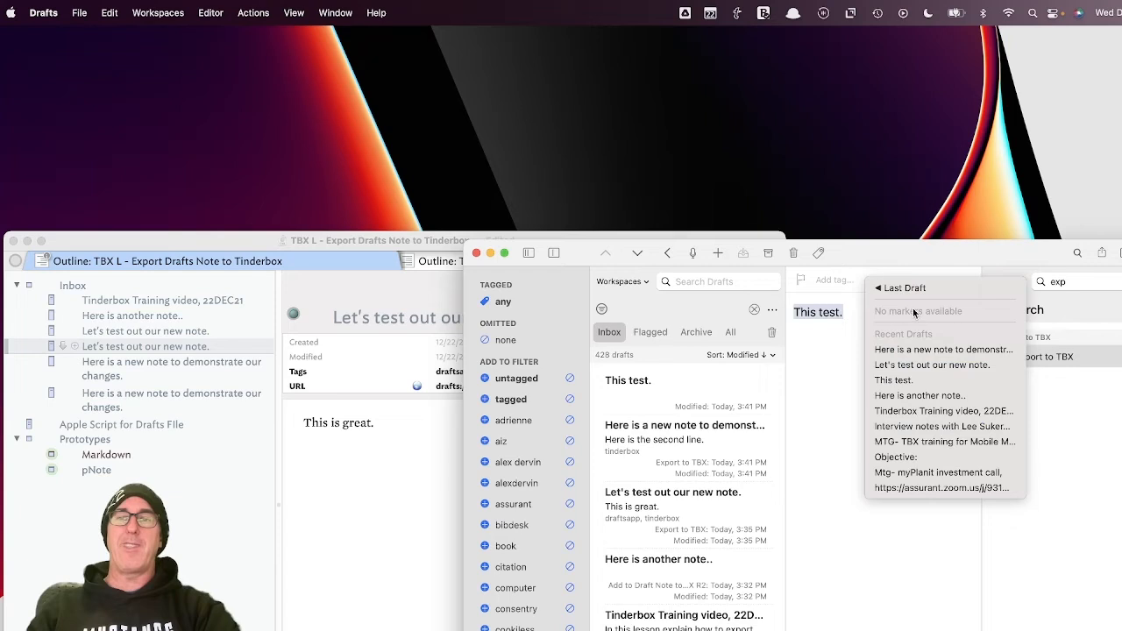
{"action": "left_click", "coordinate": [833, 342]}
{"action": "type", "text": "Second l"}
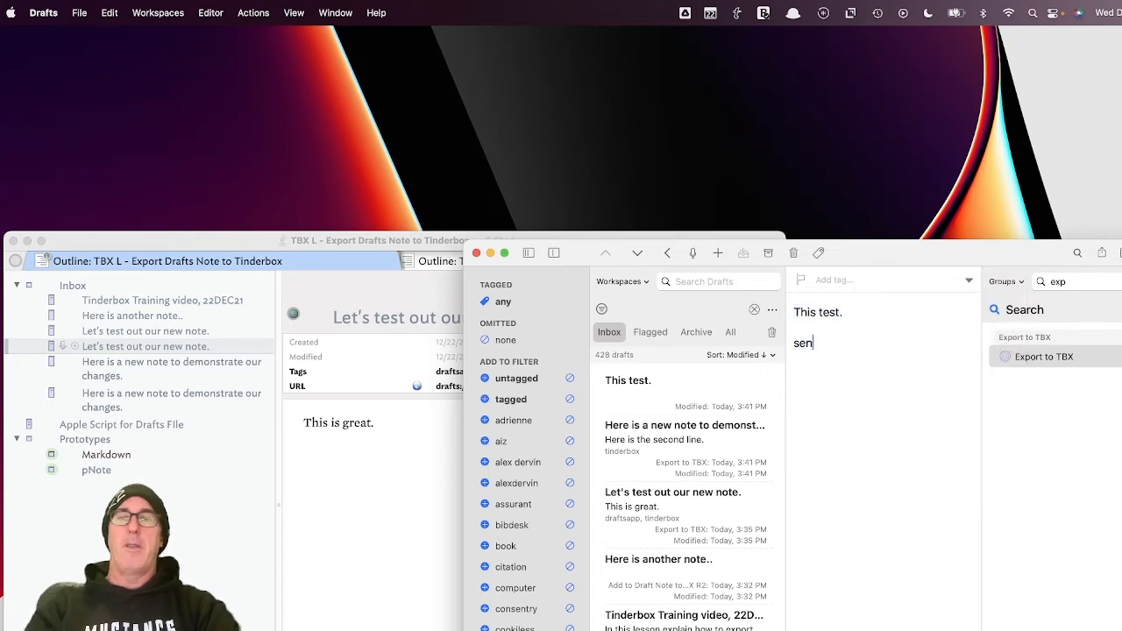
{"action": "type", "text": "ine."}
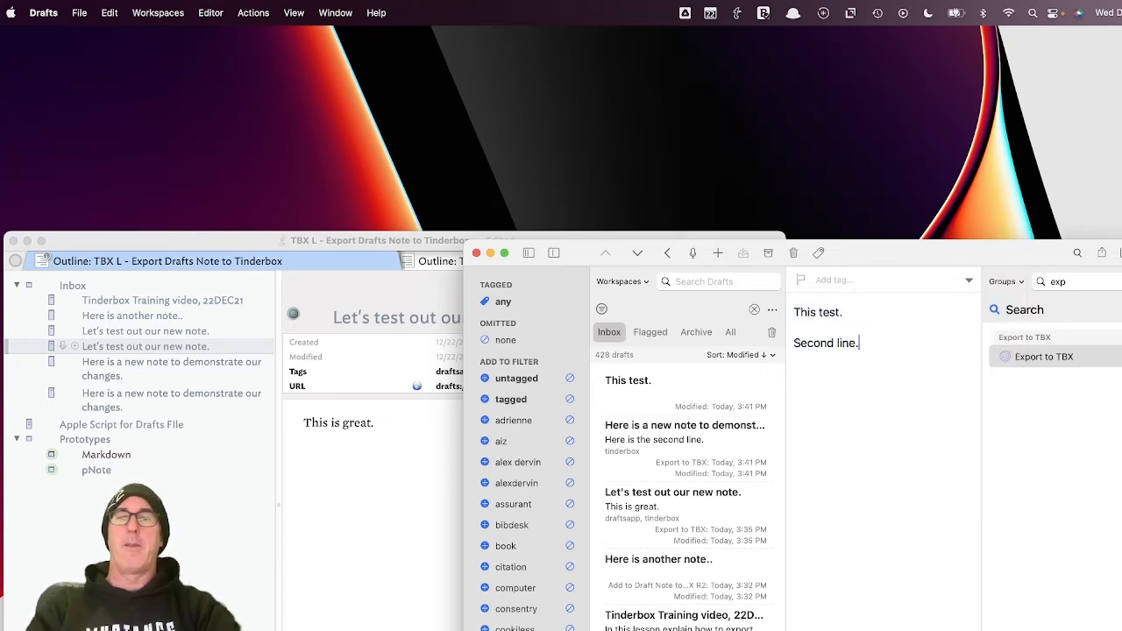
Run Export to TBX on the "This test." draft and open the exported note in Tinderbox
{"action": "left_click", "coordinate": [1056, 360]}
{"action": "left_click", "coordinate": [1055, 361]}
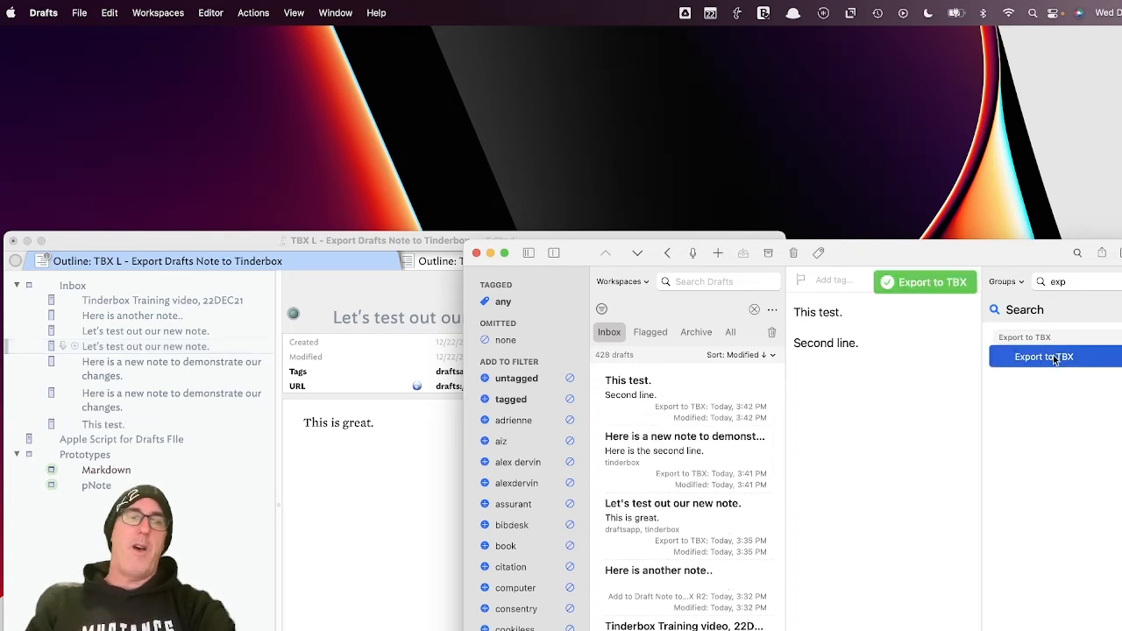
{"action": "left_click", "coordinate": [145, 426]}
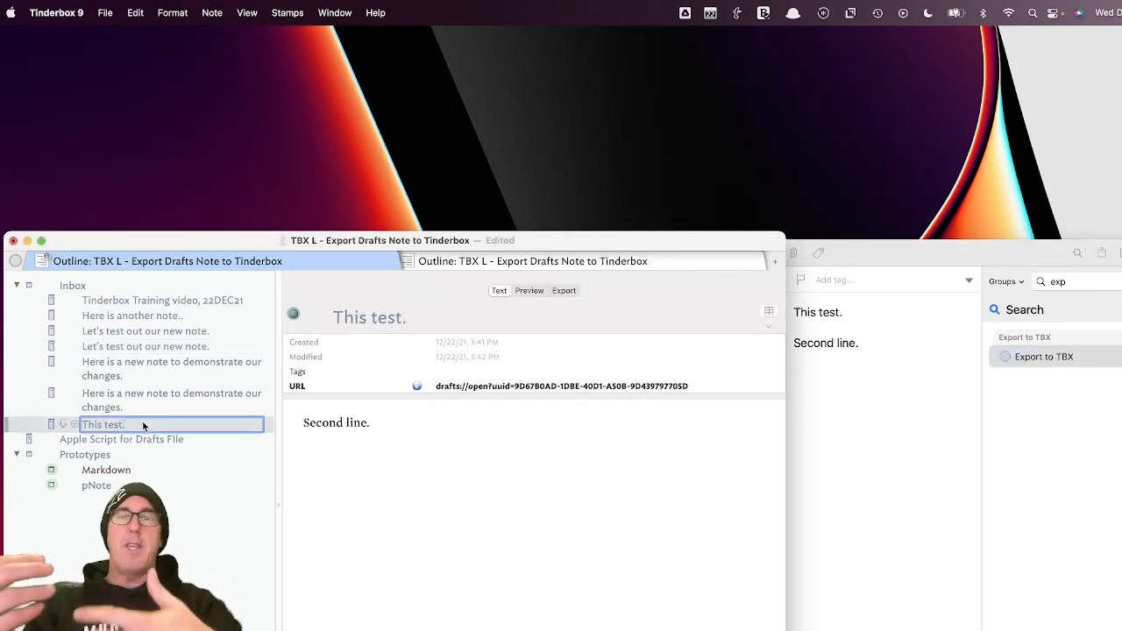
Switch to Drafts, search the actions for "tb", and run Add to Active TBX on the "This test." draft
{"action": "left_click", "coordinate": [935, 395]}
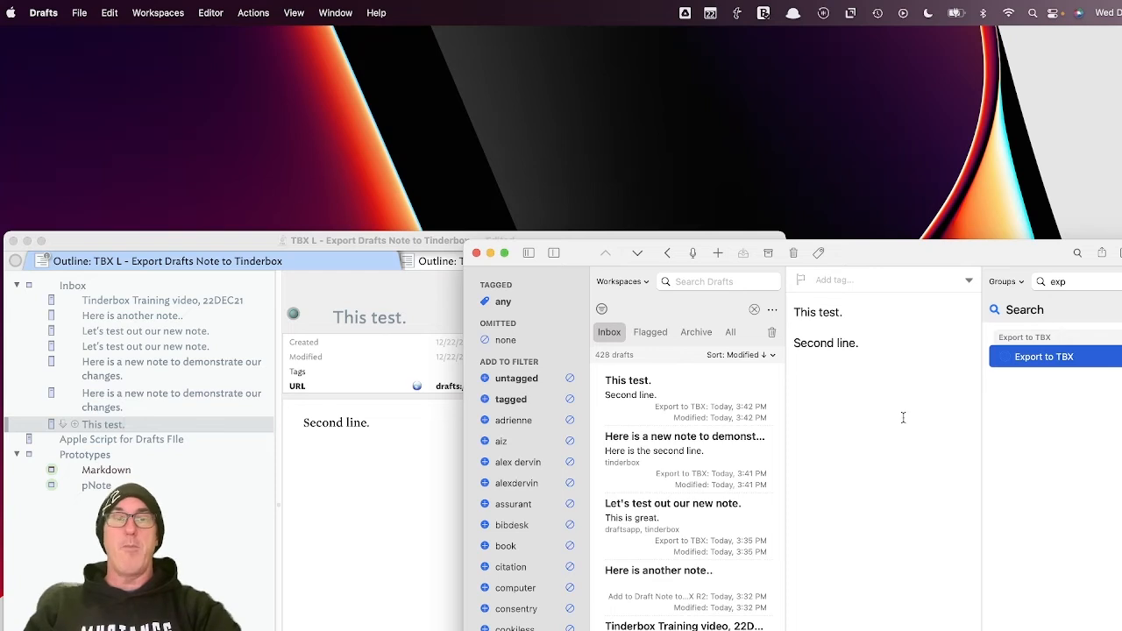
{"action": "double_click", "coordinate": [1058, 281]}
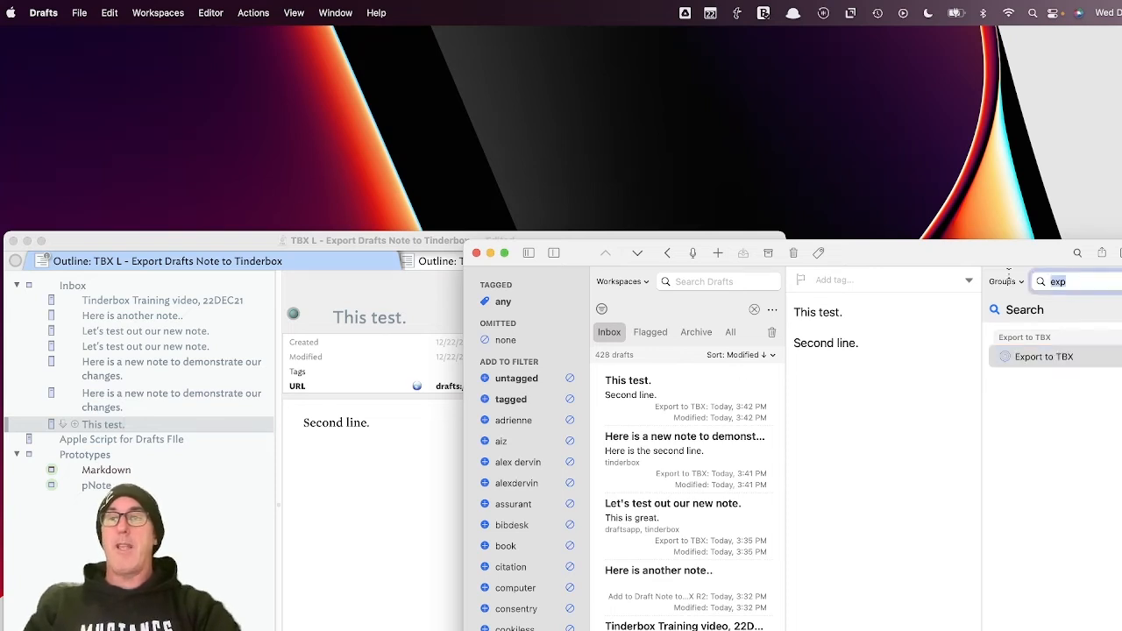
{"action": "type", "text": "Tex"}
{"action": "key", "text": "BackSpace"}
{"action": "key", "text": "BackSpace"}
{"action": "key", "text": "BackSpace"}
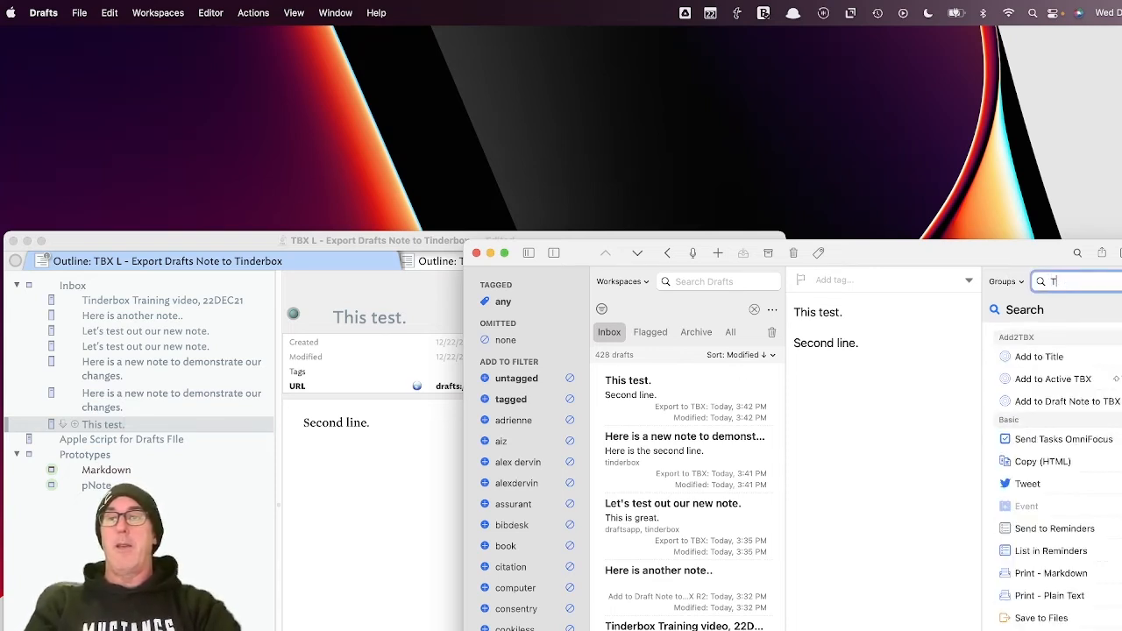
{"action": "type", "text": "tb"}
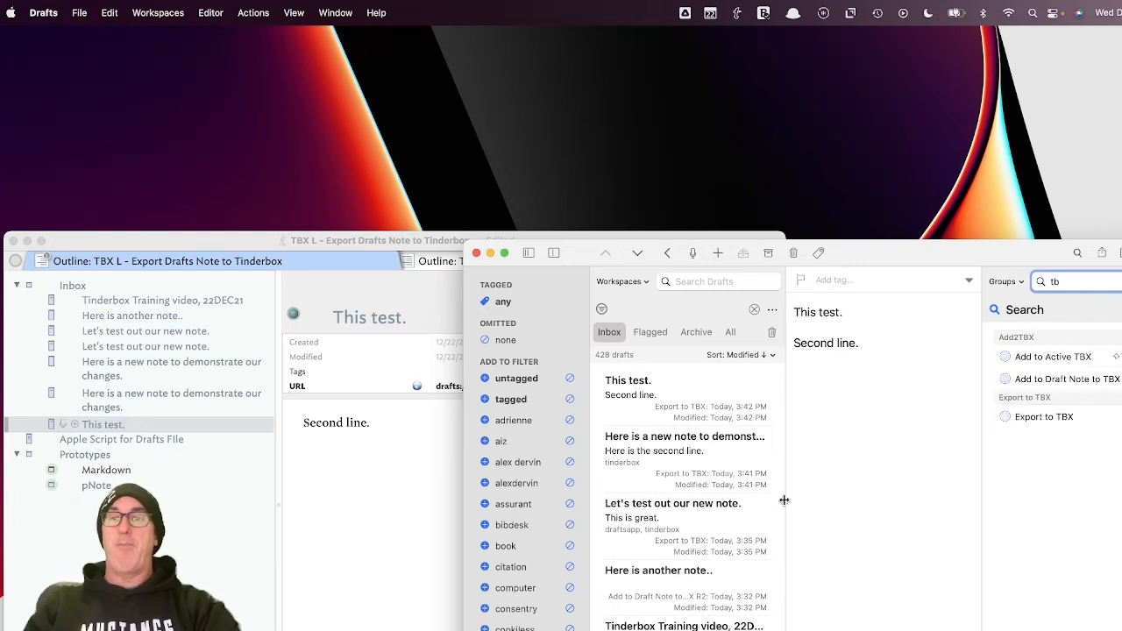
{"action": "left_click", "coordinate": [804, 458]}
{"action": "left_click", "coordinate": [1036, 355]}
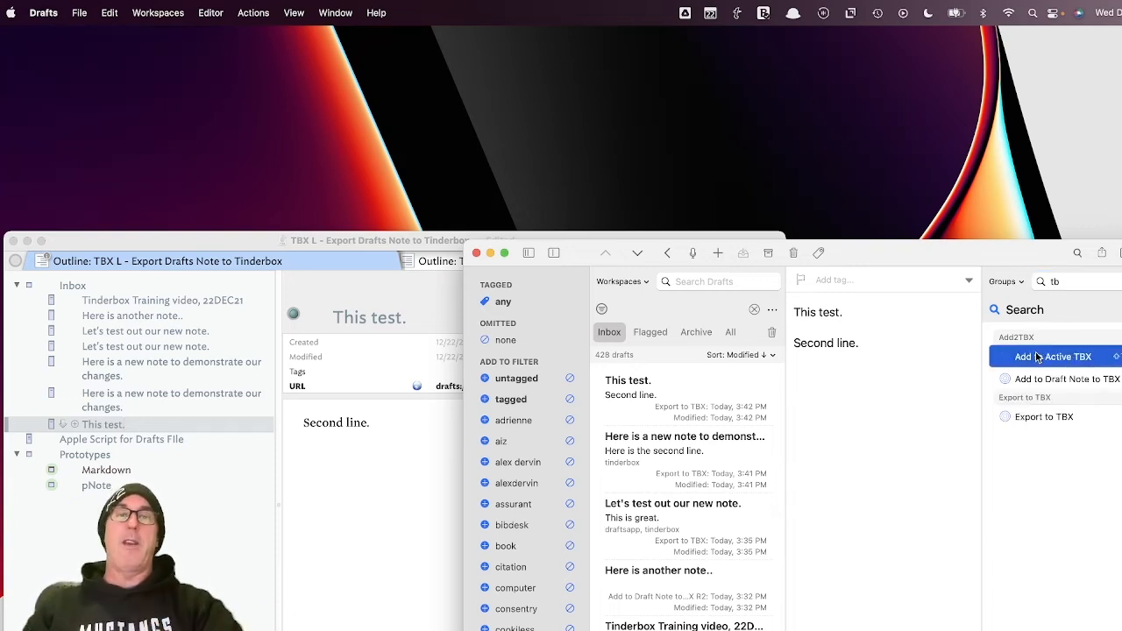
Switch to Tinderbox and check how the title line and body text arrived in the newly added "This test." note
{"action": "left_click", "coordinate": [299, 421]}
{"action": "left_click", "coordinate": [271, 435]}
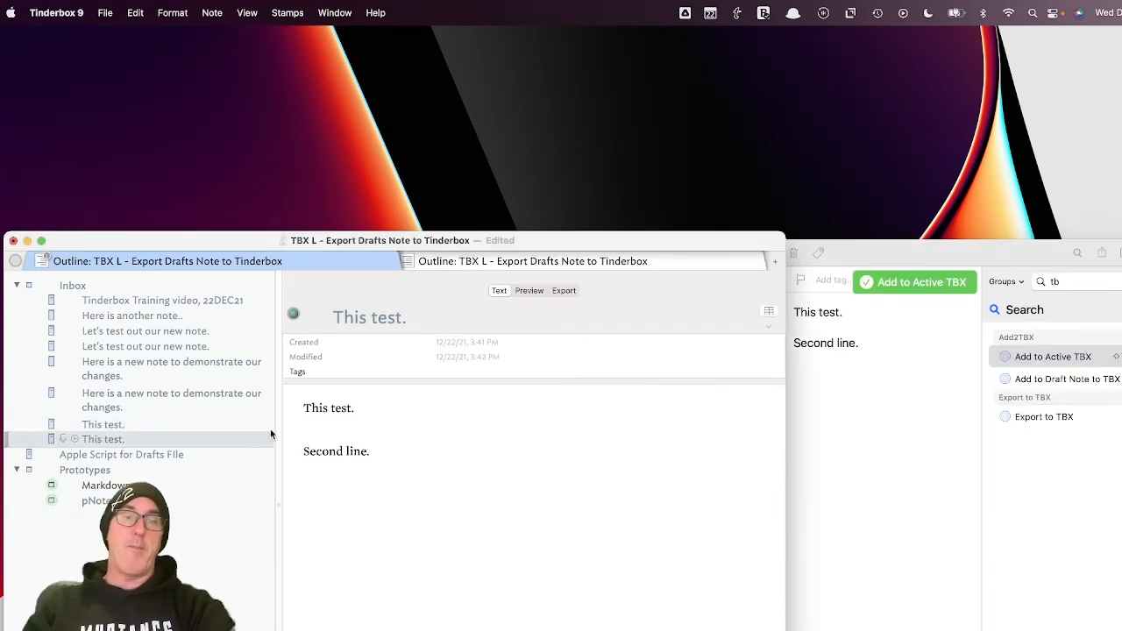
{"action": "left_click_drag", "start_coordinate": [318, 409], "coordinate": [352, 425]}
{"action": "left_click", "coordinate": [411, 563]}
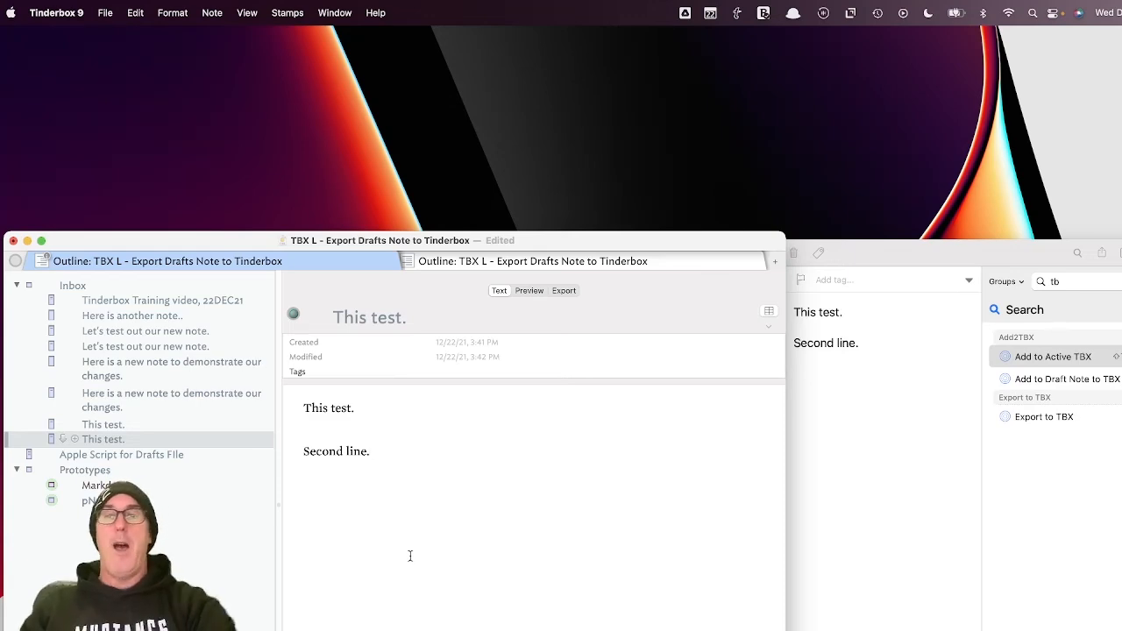
Rearrange the Drafts and Tinderbox windows and compare the prototypes assigned to the two "This test." notes
{"action": "left_click_drag", "start_coordinate": [890, 255], "coordinate": [920, 311]}
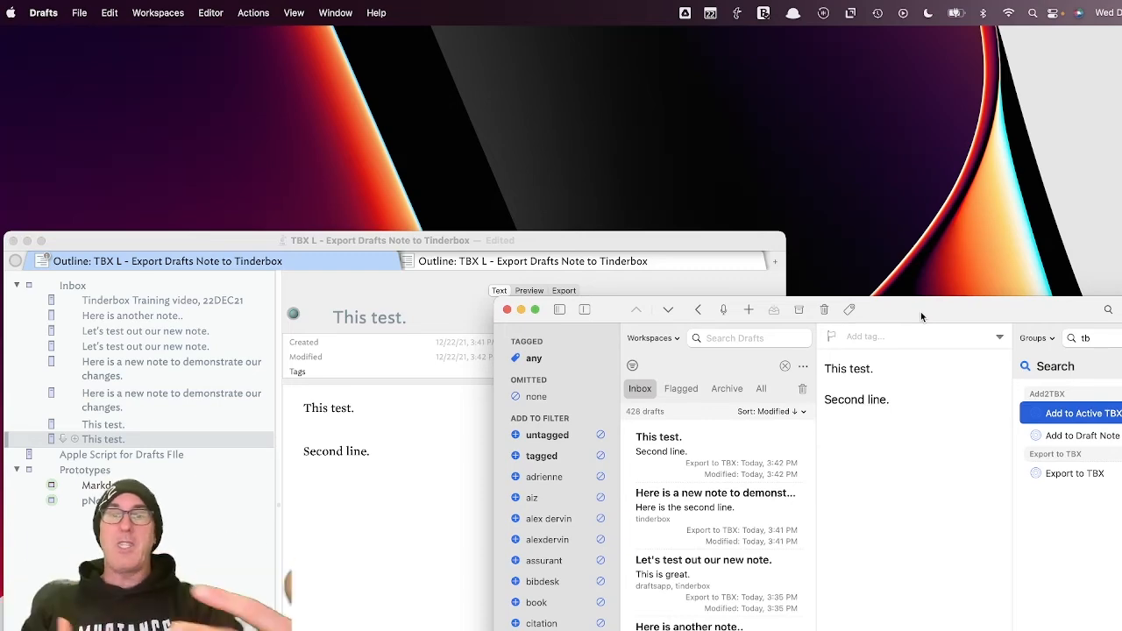
{"action": "left_click_drag", "start_coordinate": [206, 238], "coordinate": [284, 101]}
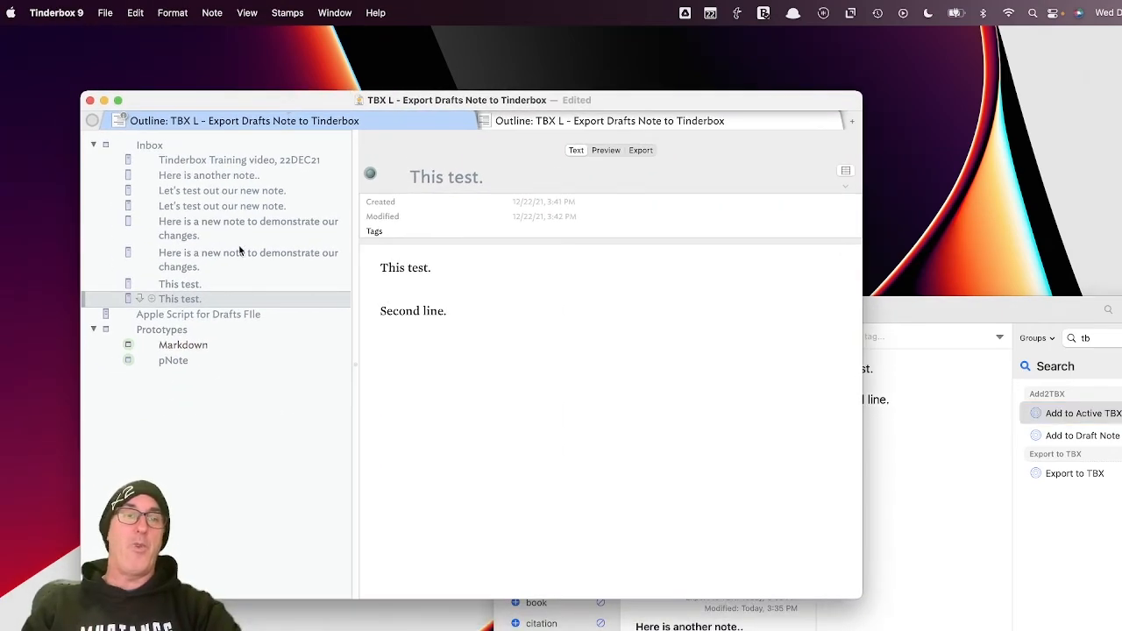
{"action": "left_click", "coordinate": [129, 298]}
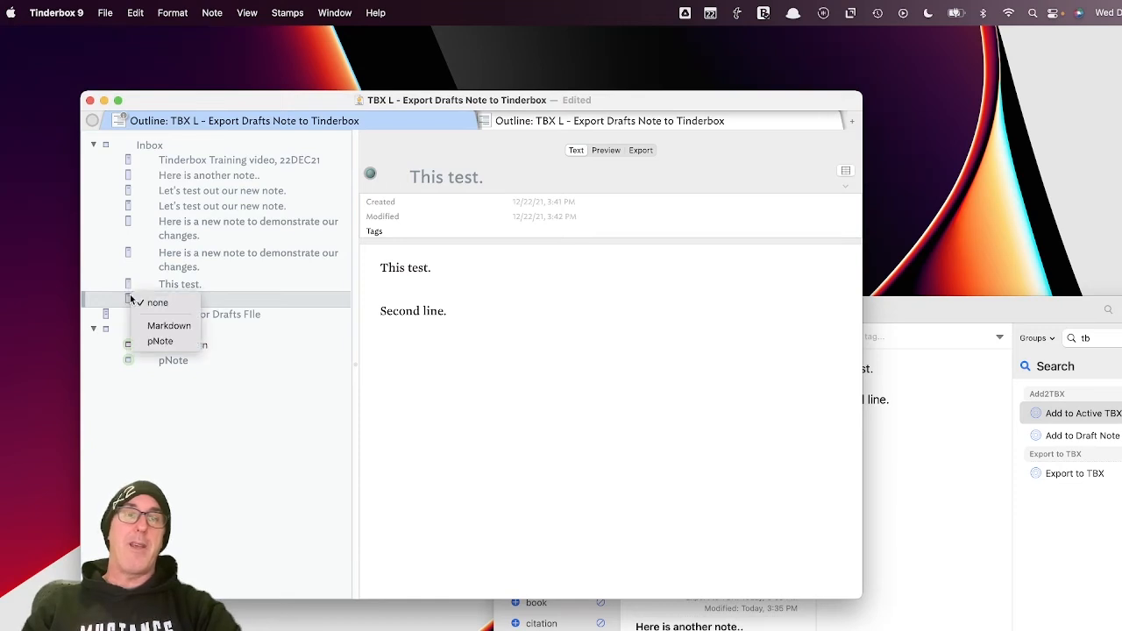
{"action": "left_click", "coordinate": [209, 377]}
{"action": "left_click", "coordinate": [203, 287]}
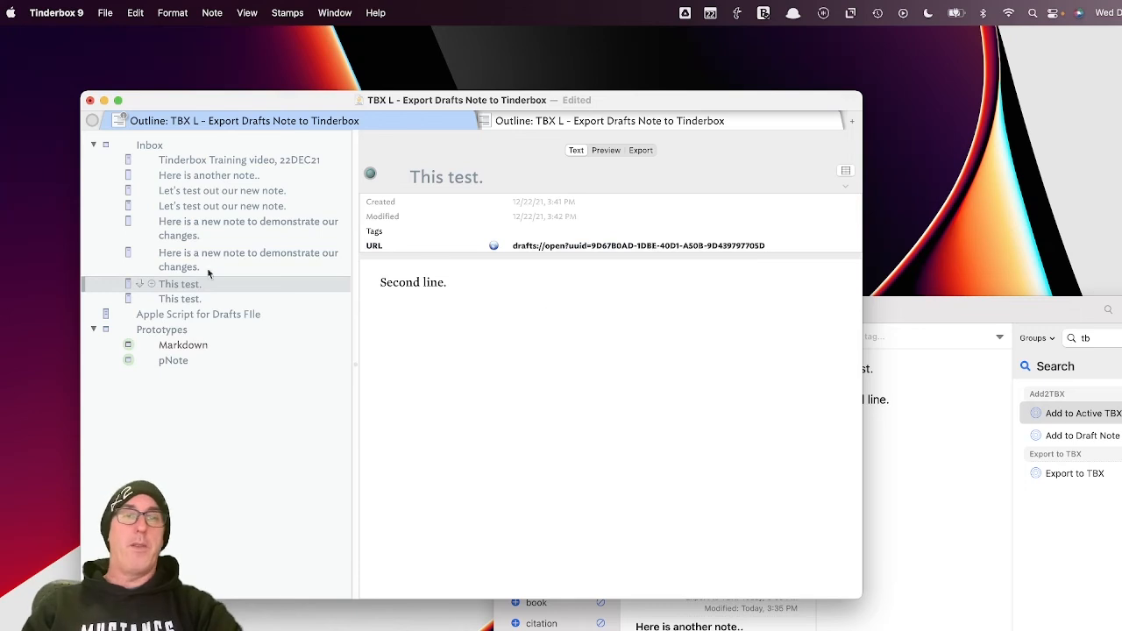
{"action": "left_click", "coordinate": [127, 286]}
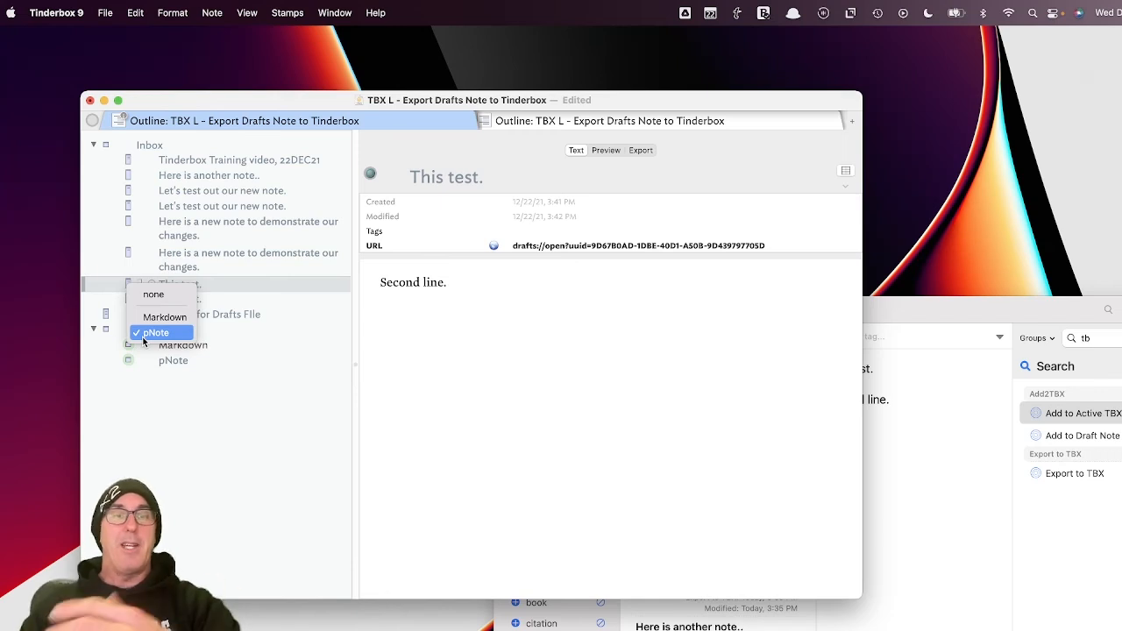
{"action": "left_click", "coordinate": [166, 367]}
Select the pNote prototype in Tinderbox and bring up the interior settings of the Appearance Inspector
{"action": "left_click", "coordinate": [175, 360]}
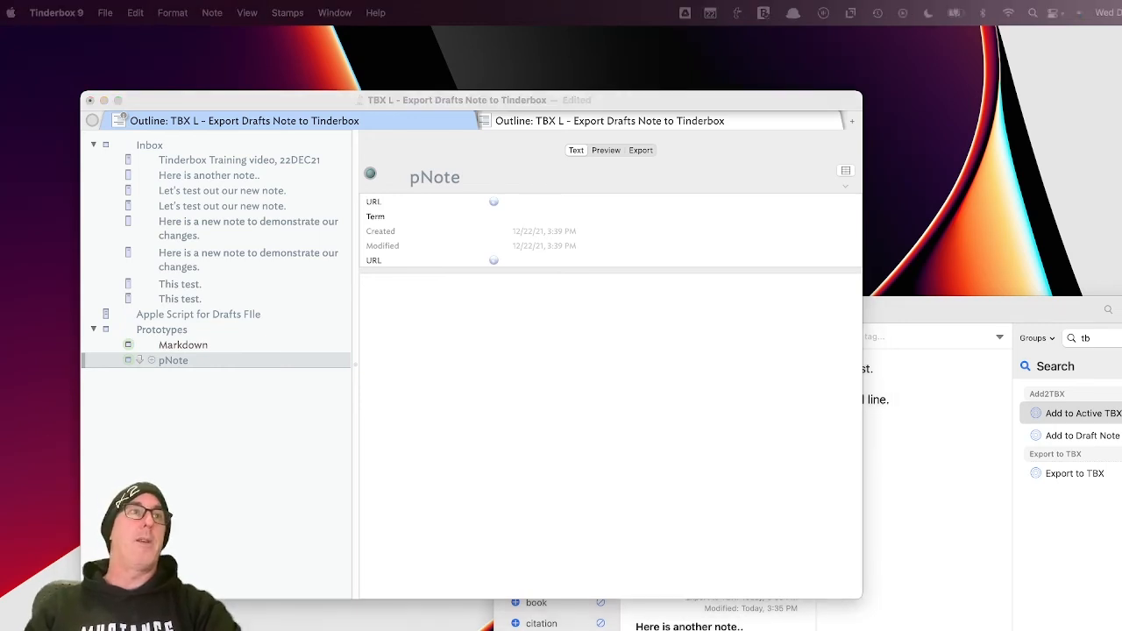
{"action": "key", "text": "super+1"}
{"action": "left_click_drag", "start_coordinate": [851, 33], "coordinate": [708, 183]}
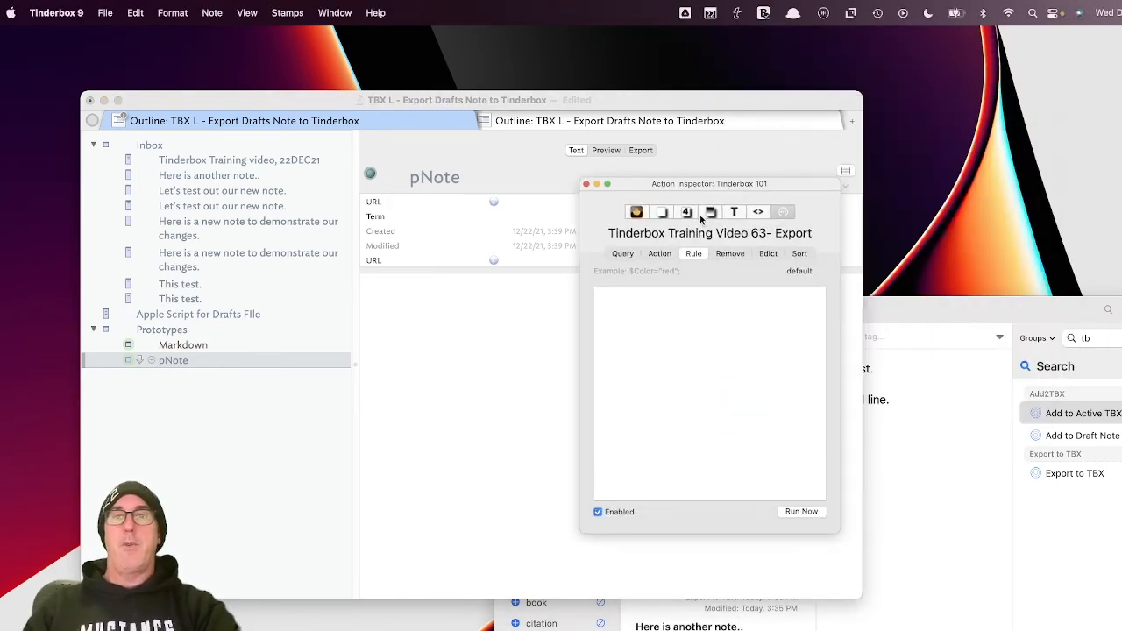
{"action": "left_click", "coordinate": [708, 213]}
{"action": "left_click", "coordinate": [686, 213]}
{"action": "left_click", "coordinate": [710, 213]}
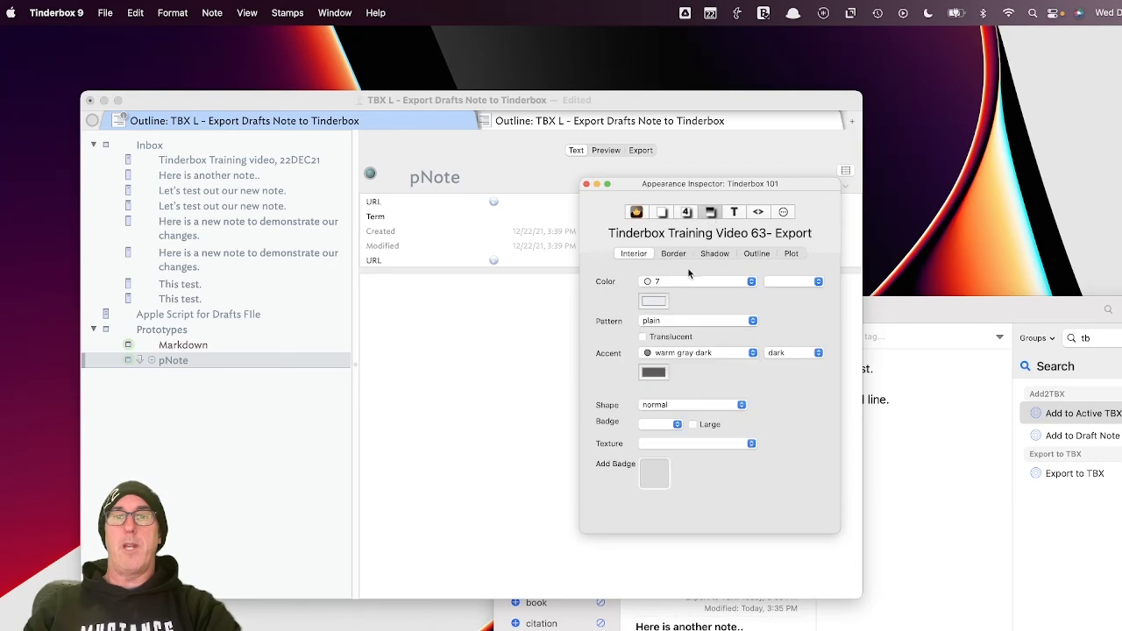
Try to set the interior color to bright red in the Appearance Inspector
{"action": "left_click", "coordinate": [665, 282]}
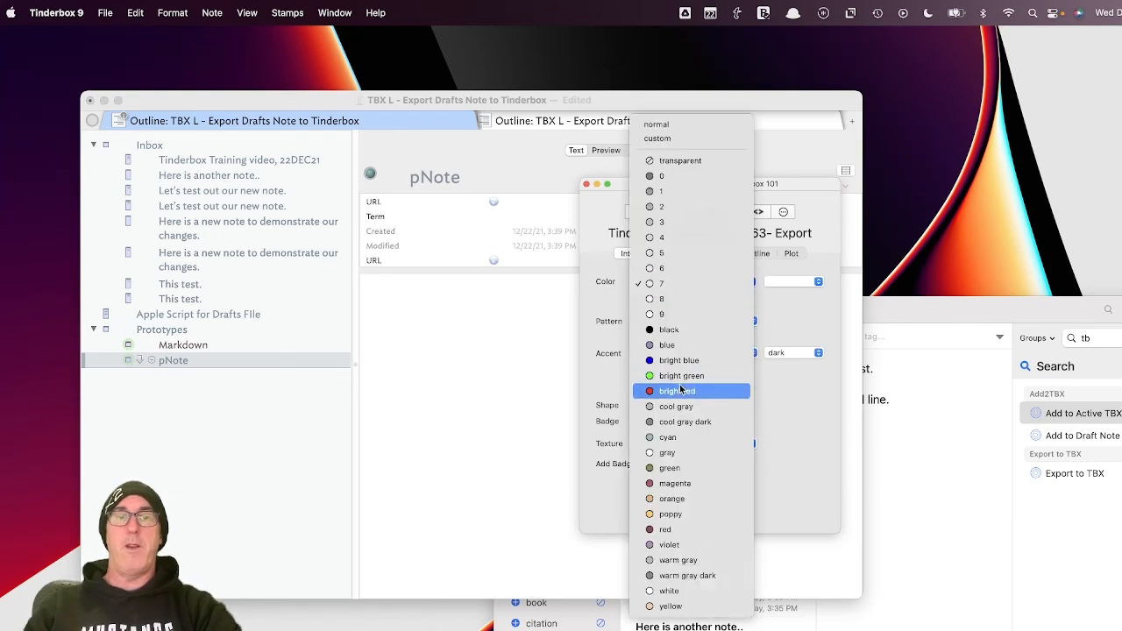
{"action": "left_click", "coordinate": [680, 391]}
{"action": "left_click", "coordinate": [532, 364]}
{"action": "left_click", "coordinate": [252, 332]}
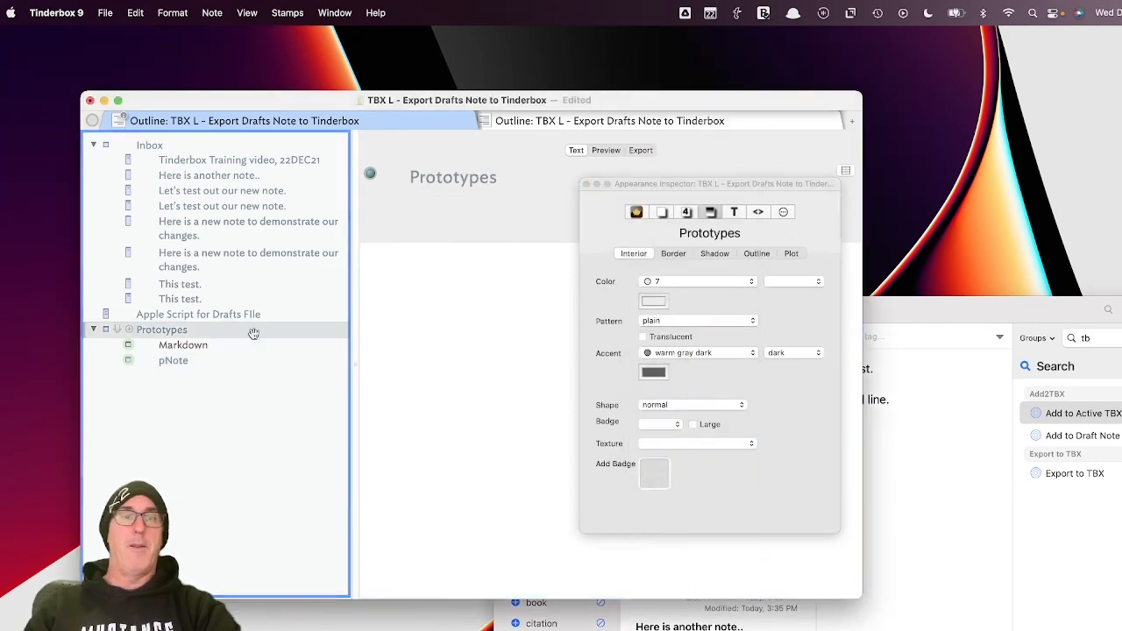
Set the pNote prototype's interior color to bright green and close the inspector
{"action": "left_click", "coordinate": [175, 360]}
{"action": "left_click", "coordinate": [673, 254]}
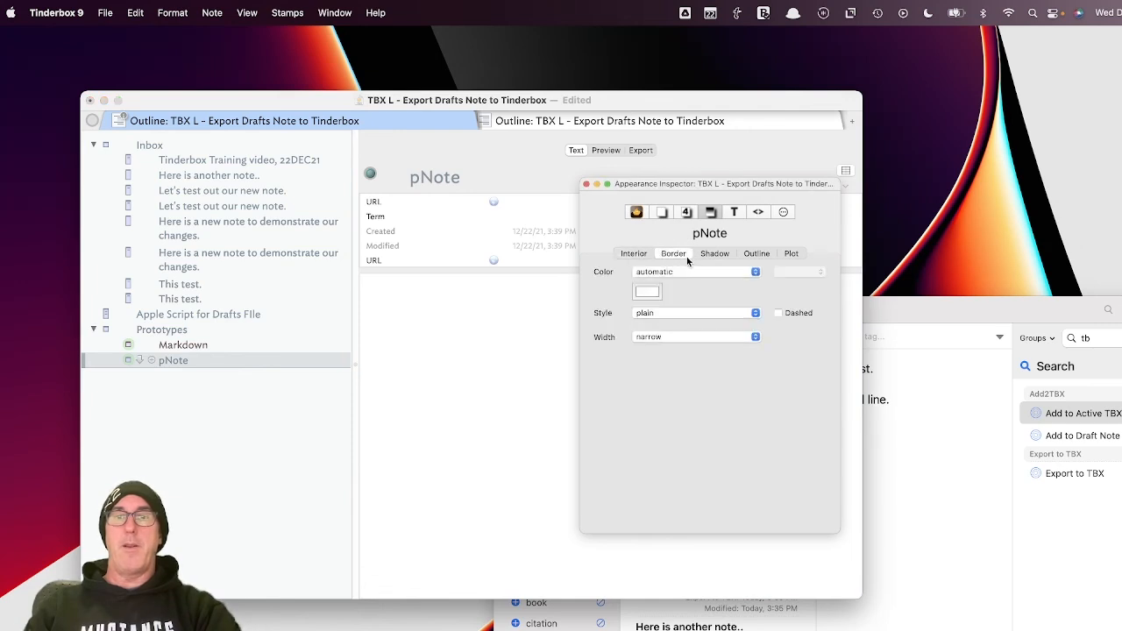
{"action": "left_click", "coordinate": [633, 254]}
{"action": "left_click", "coordinate": [691, 281]}
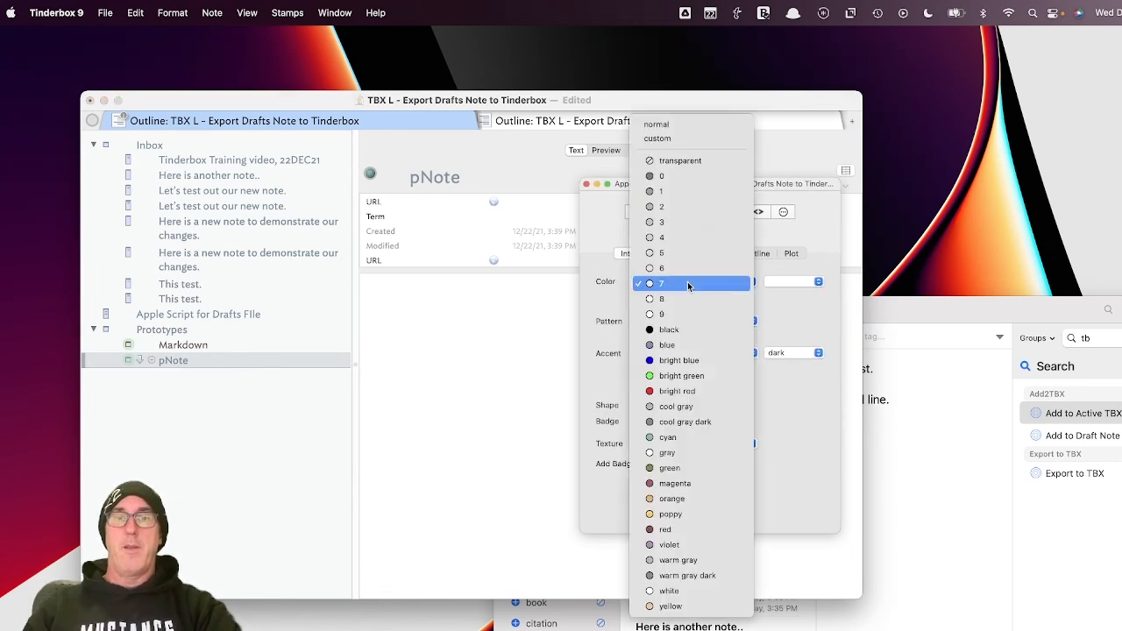
{"action": "left_click", "coordinate": [685, 377]}
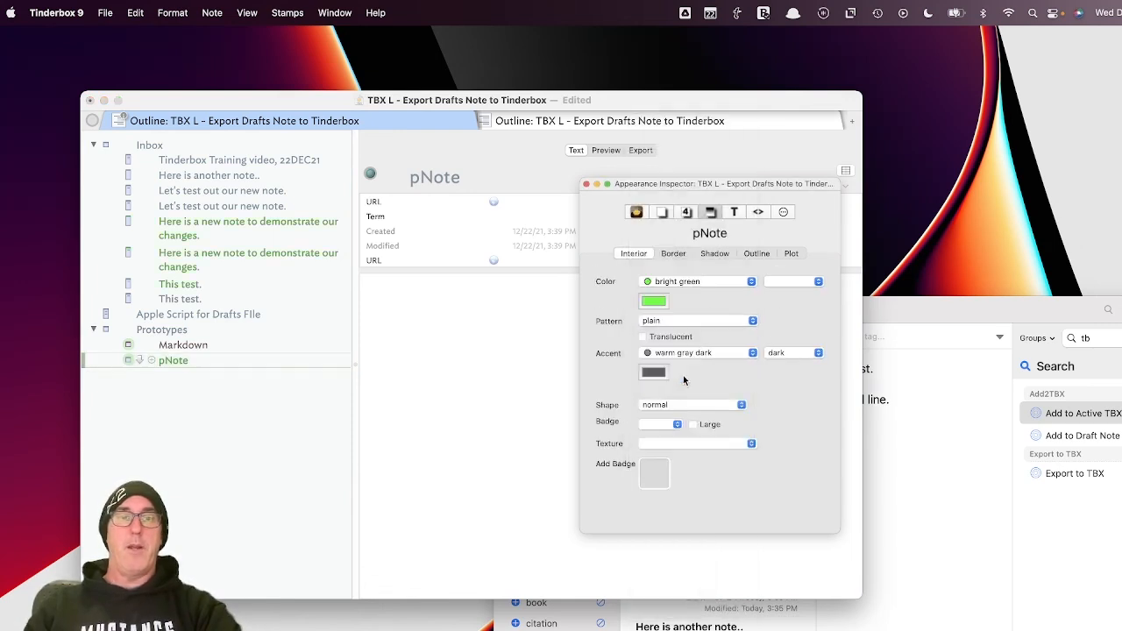
{"action": "left_click", "coordinate": [917, 489]}
{"action": "left_click", "coordinate": [586, 185]}
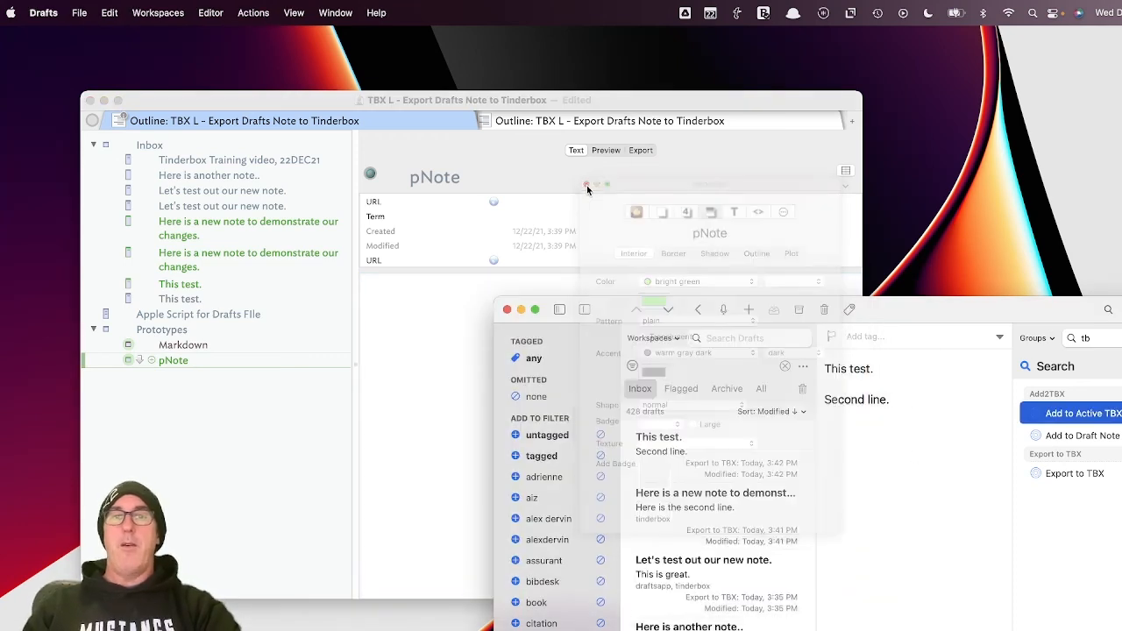
Create a new draft in Drafts reading "Here you go." and try to run Export to TBX on it
{"action": "left_click", "coordinate": [683, 437]}
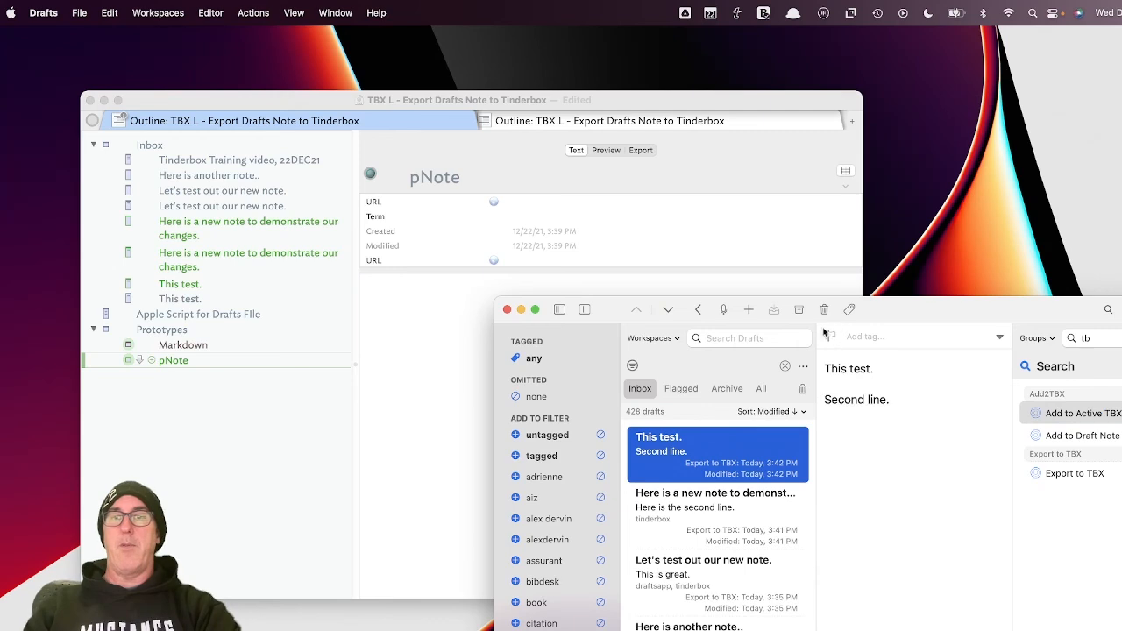
{"action": "left_click", "coordinate": [748, 311]}
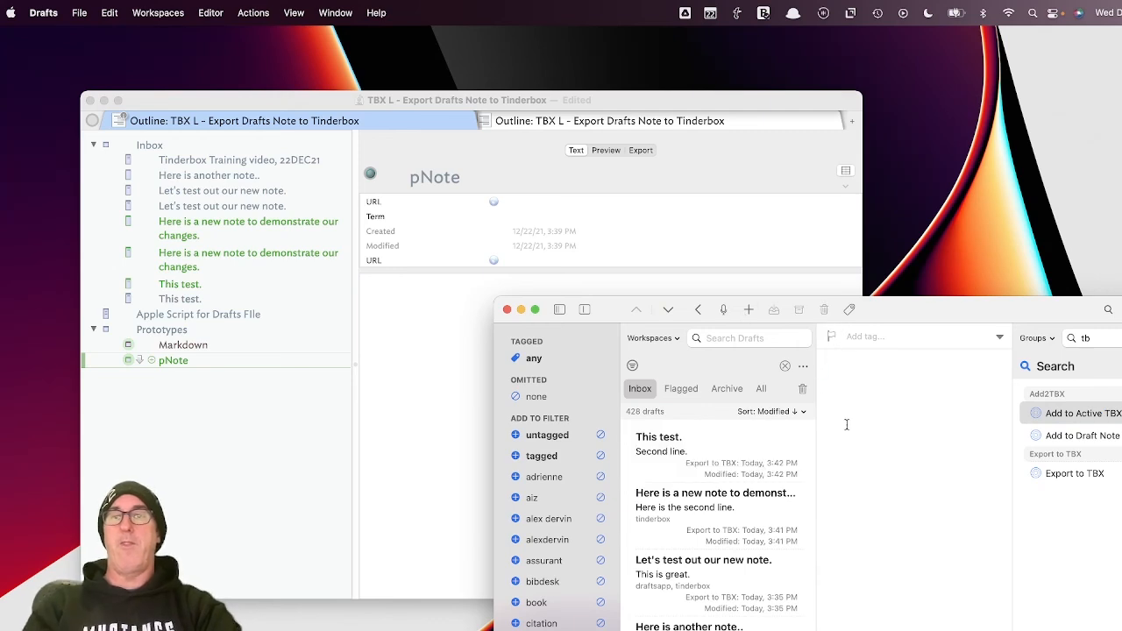
{"action": "type", "text": "Here you go."}
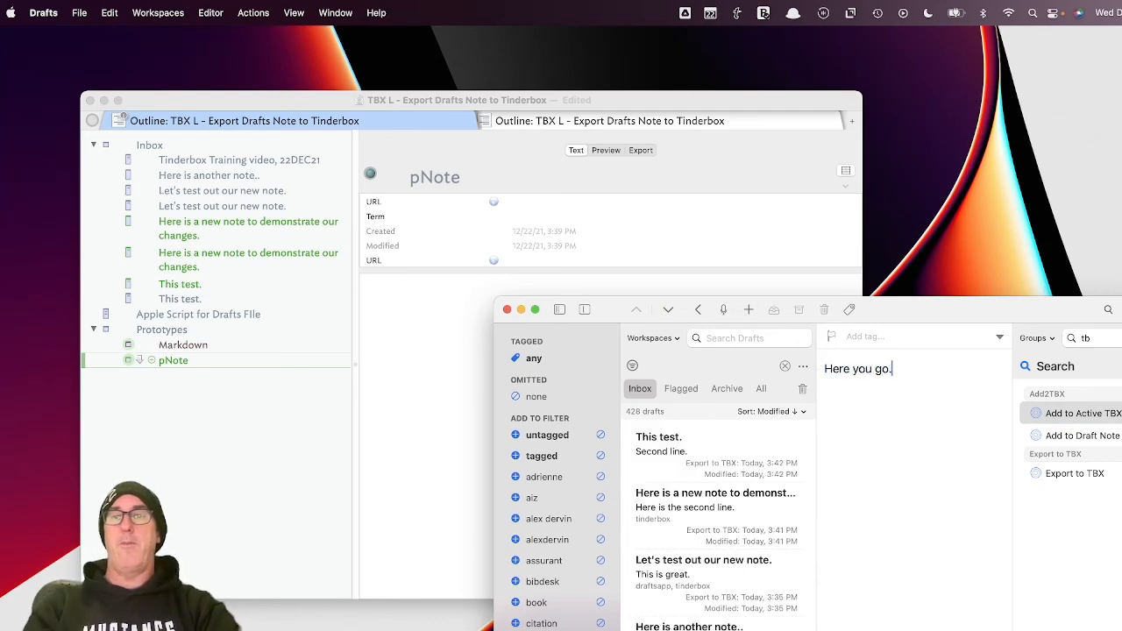
{"action": "left_click", "coordinate": [1056, 475]}
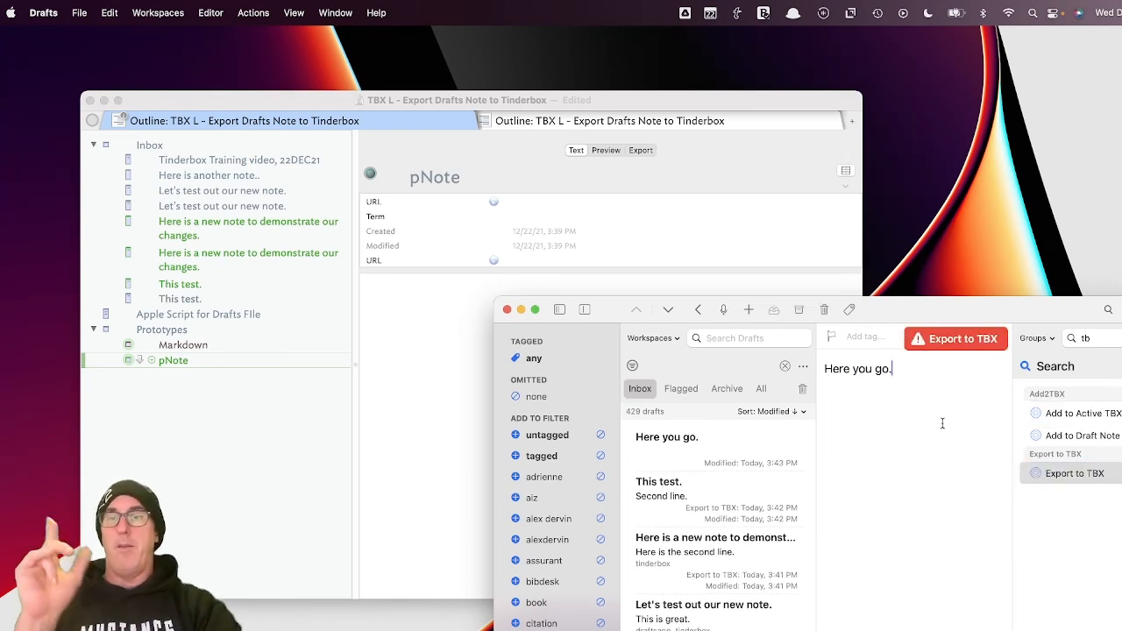
Add the line ";asjdl;f" below the title of the "Here you go." draft and run Export to TBX on it
{"action": "key", "text": "Return"}
{"action": "type", "text": ";asjdl;f"}
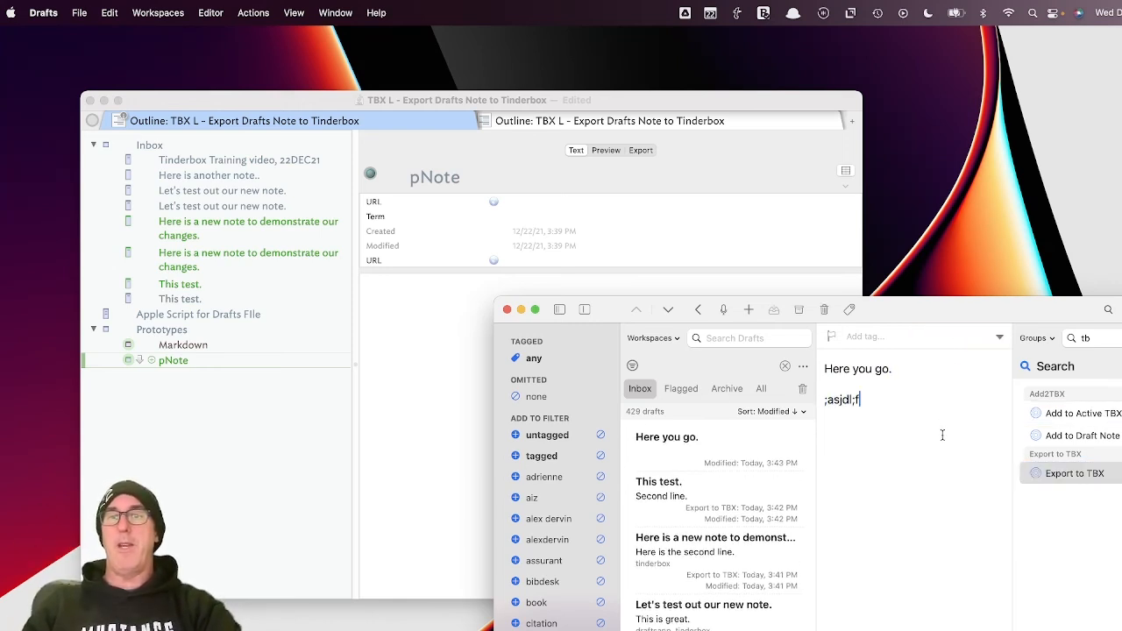
{"action": "left_click", "coordinate": [1087, 474]}
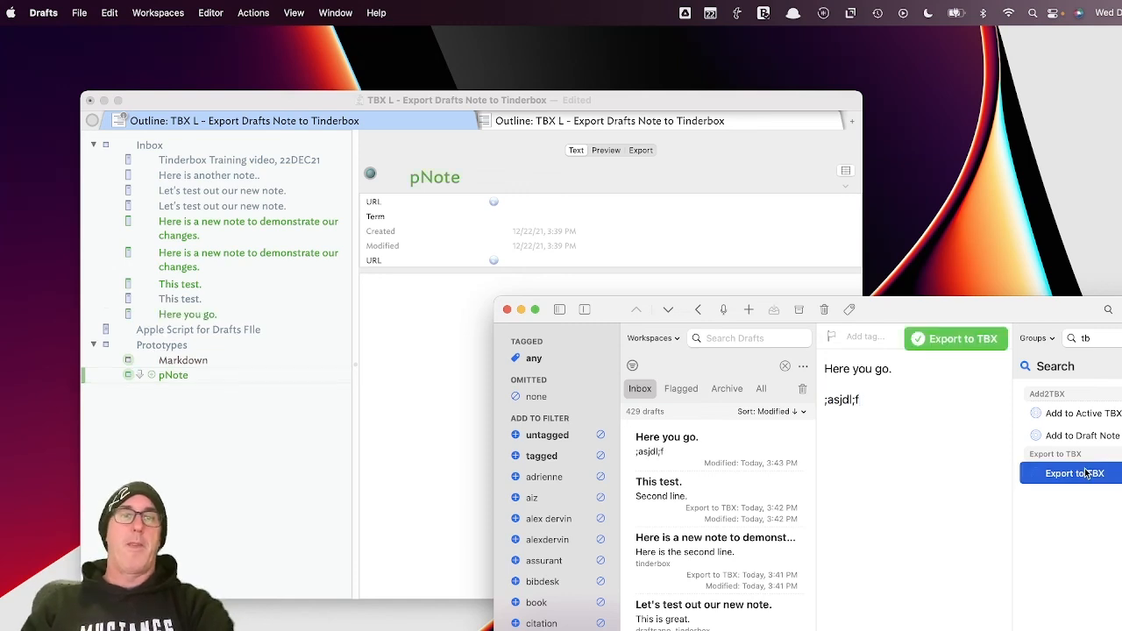
Switch to Tinderbox and check the exported "Here you go." note against the pNote prototype
{"action": "left_click", "coordinate": [215, 313]}
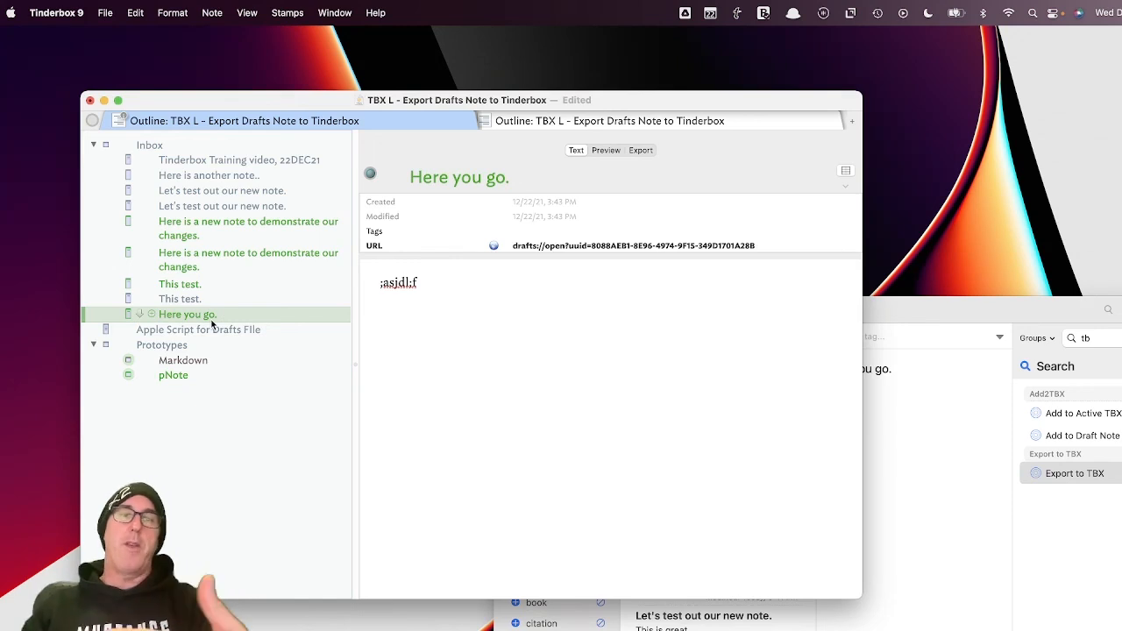
{"action": "left_click", "coordinate": [177, 377]}
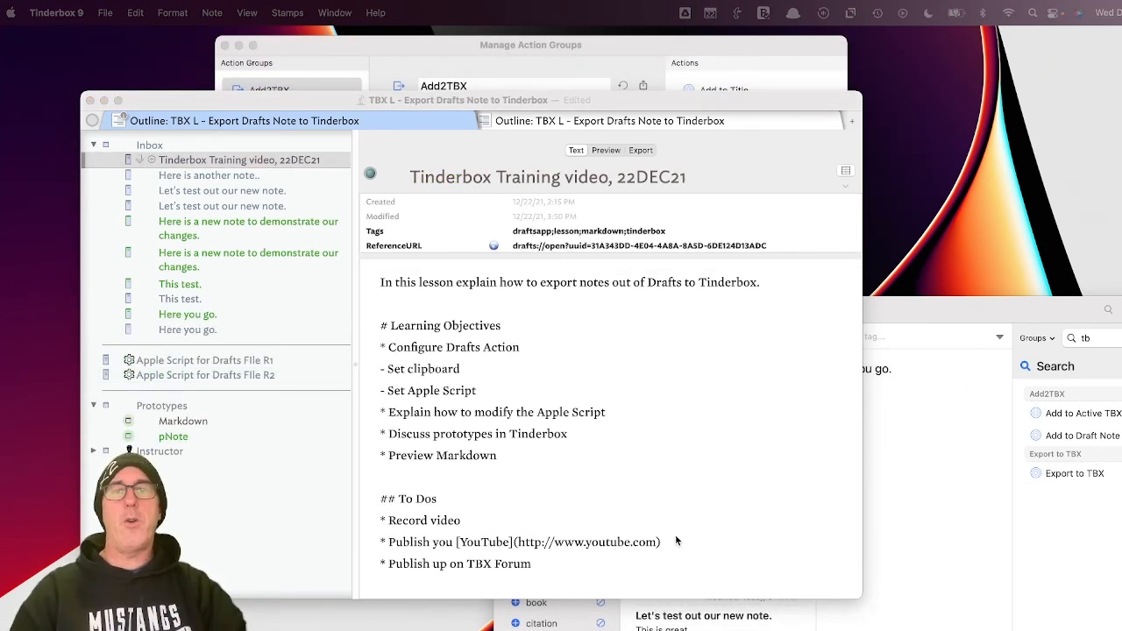
Review the learning objectives and to-dos in the "Tinderbox Training video, 22DEC21" note
{"action": "scroll", "coordinate": [530, 508], "scroll_direction": "down", "scroll_amount": 5}
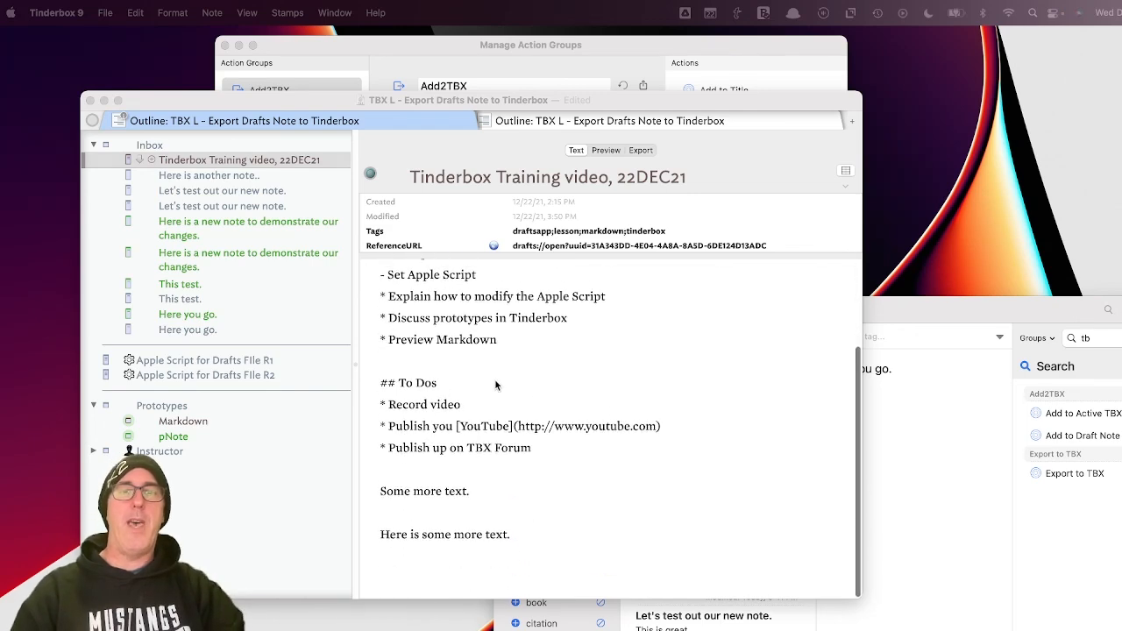
{"action": "scroll", "coordinate": [492, 383], "scroll_direction": "up", "scroll_amount": 5}
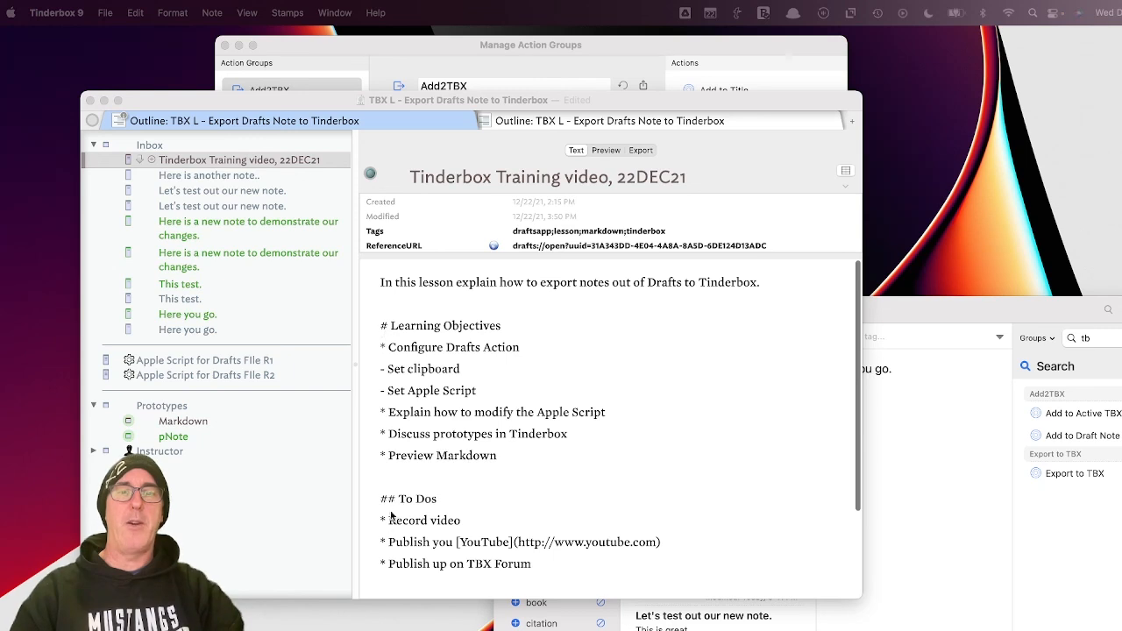
{"action": "scroll", "coordinate": [391, 456], "scroll_direction": "down", "scroll_amount": 1}
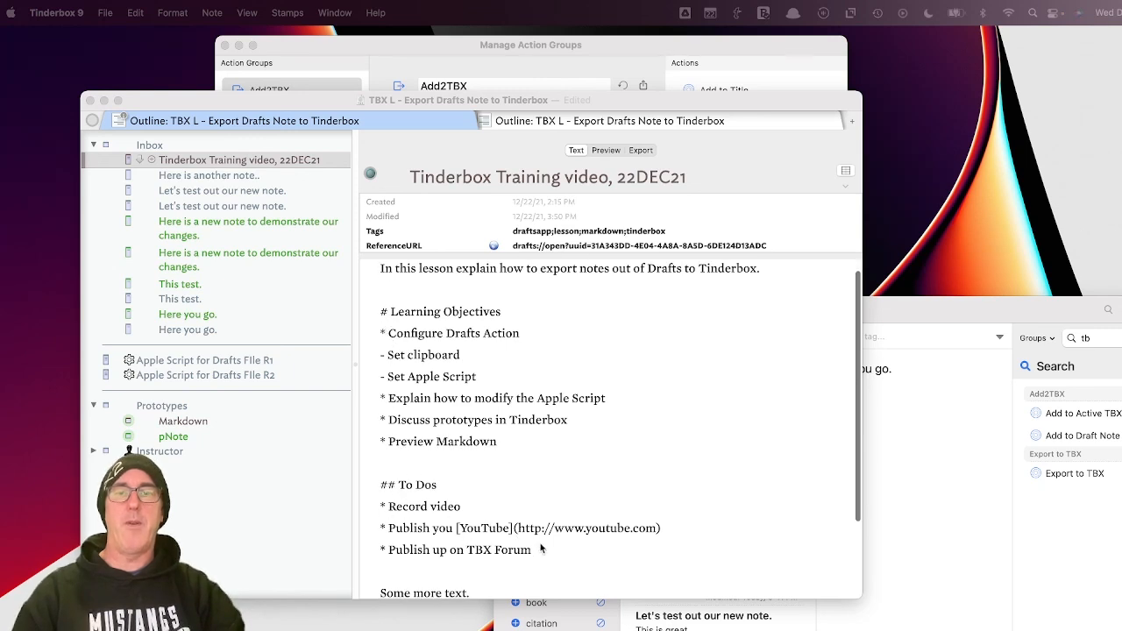